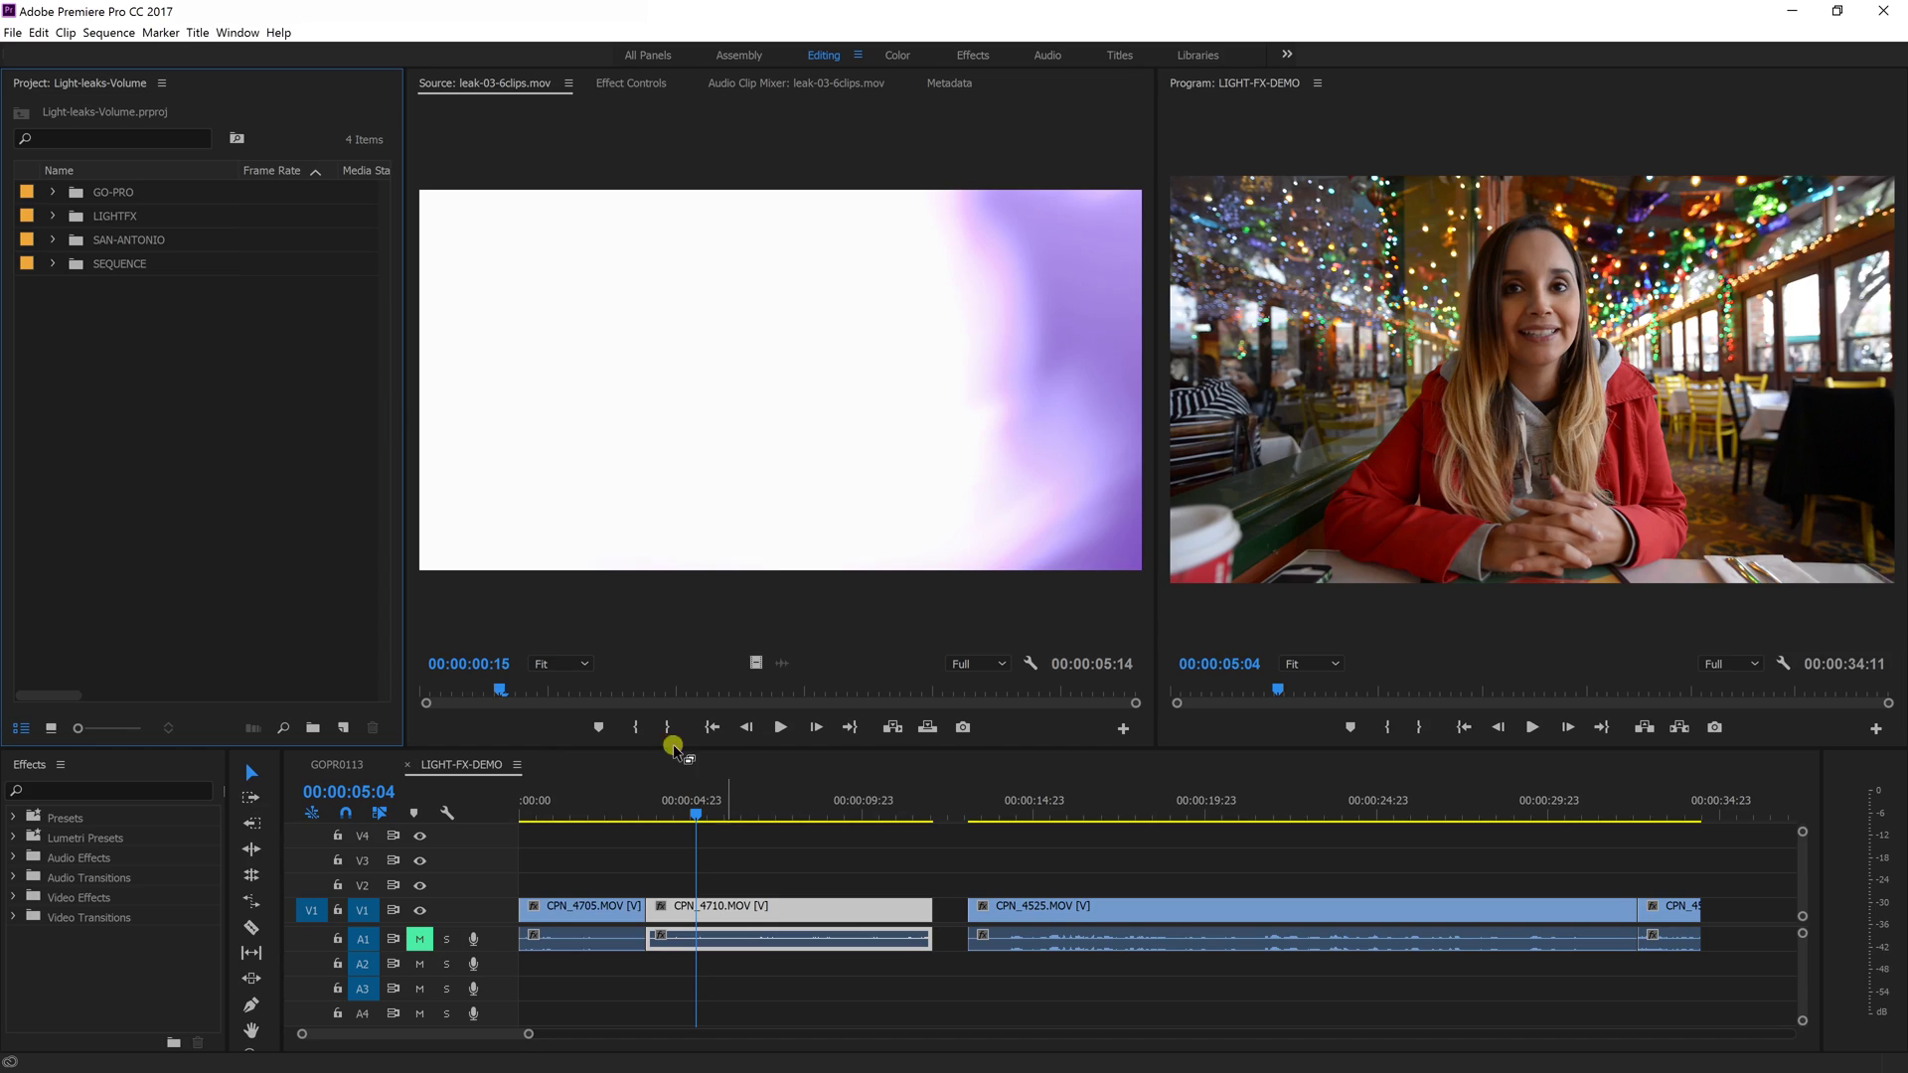
Step: Expand the LIGHTFX bin in the project and look through its list of light leak clips
left_click_drag(490, 689, 405, 685)
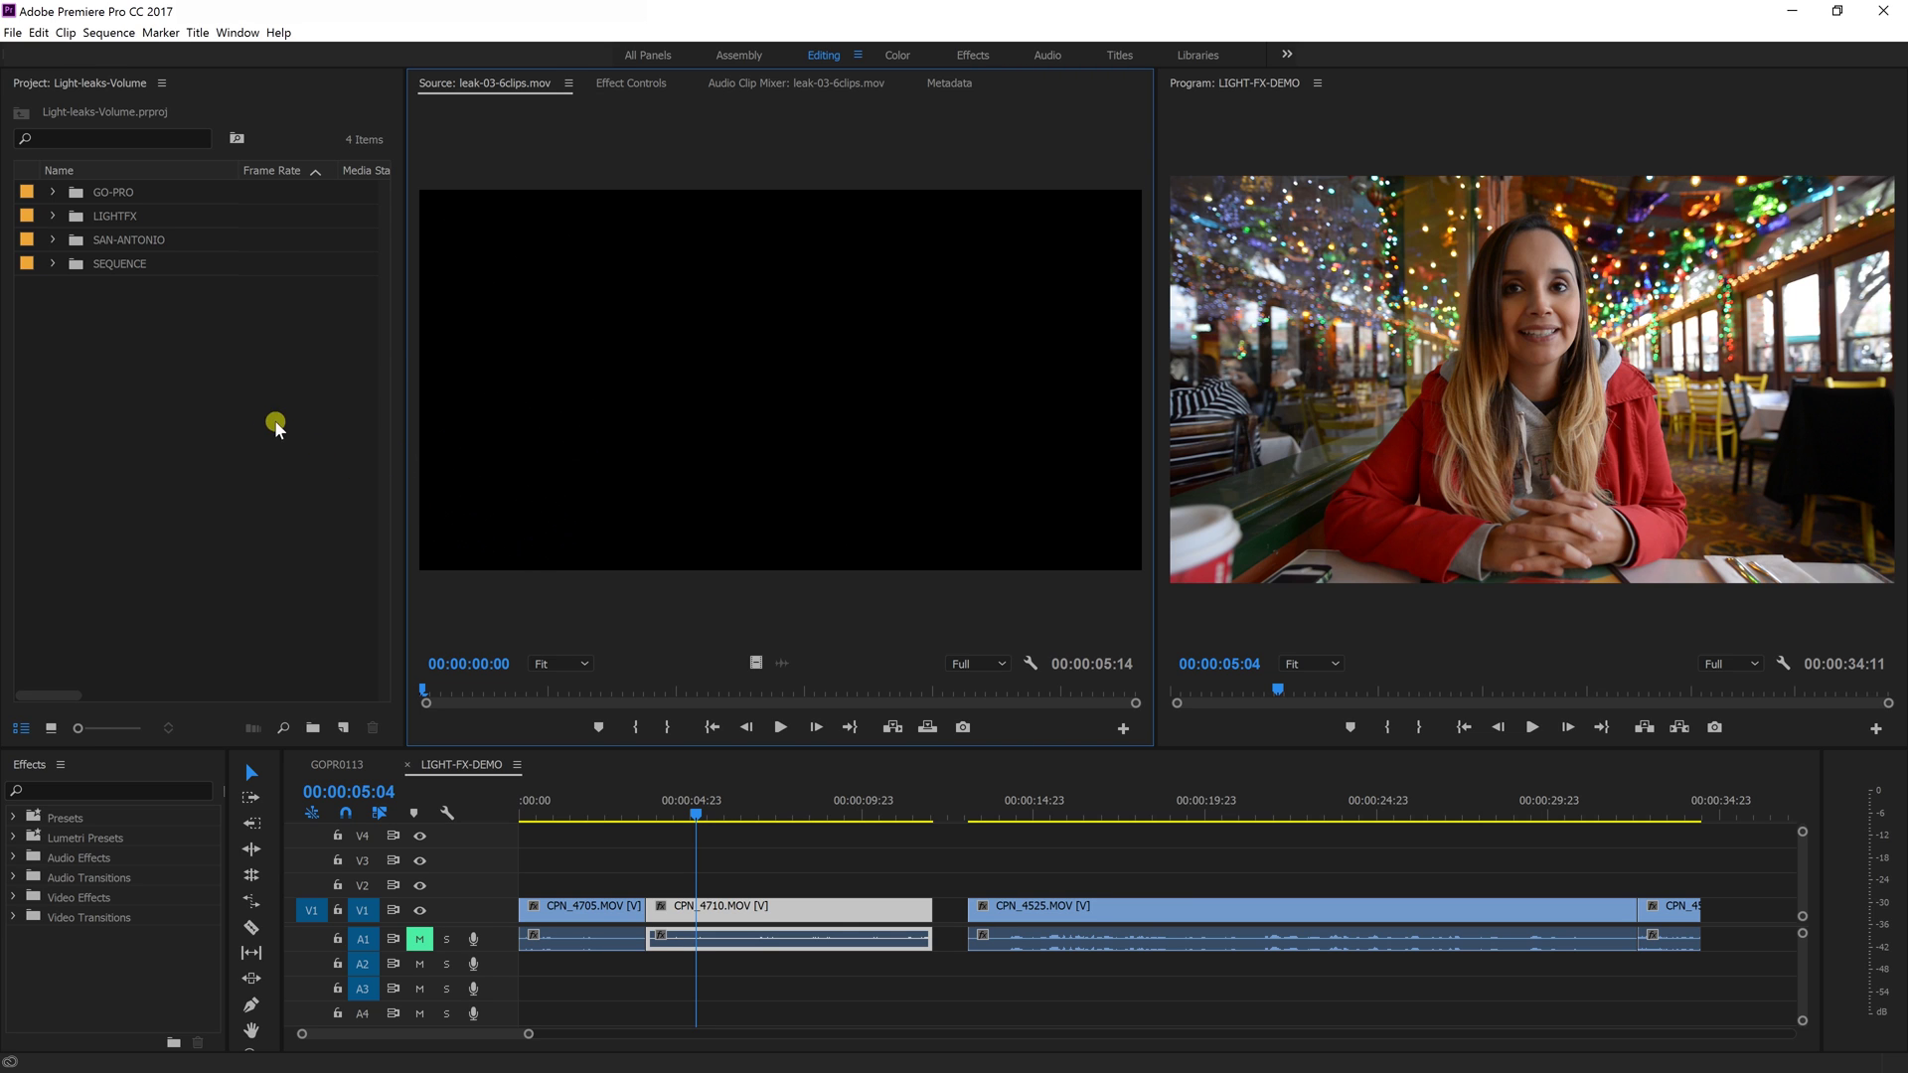
left_click(52, 217)
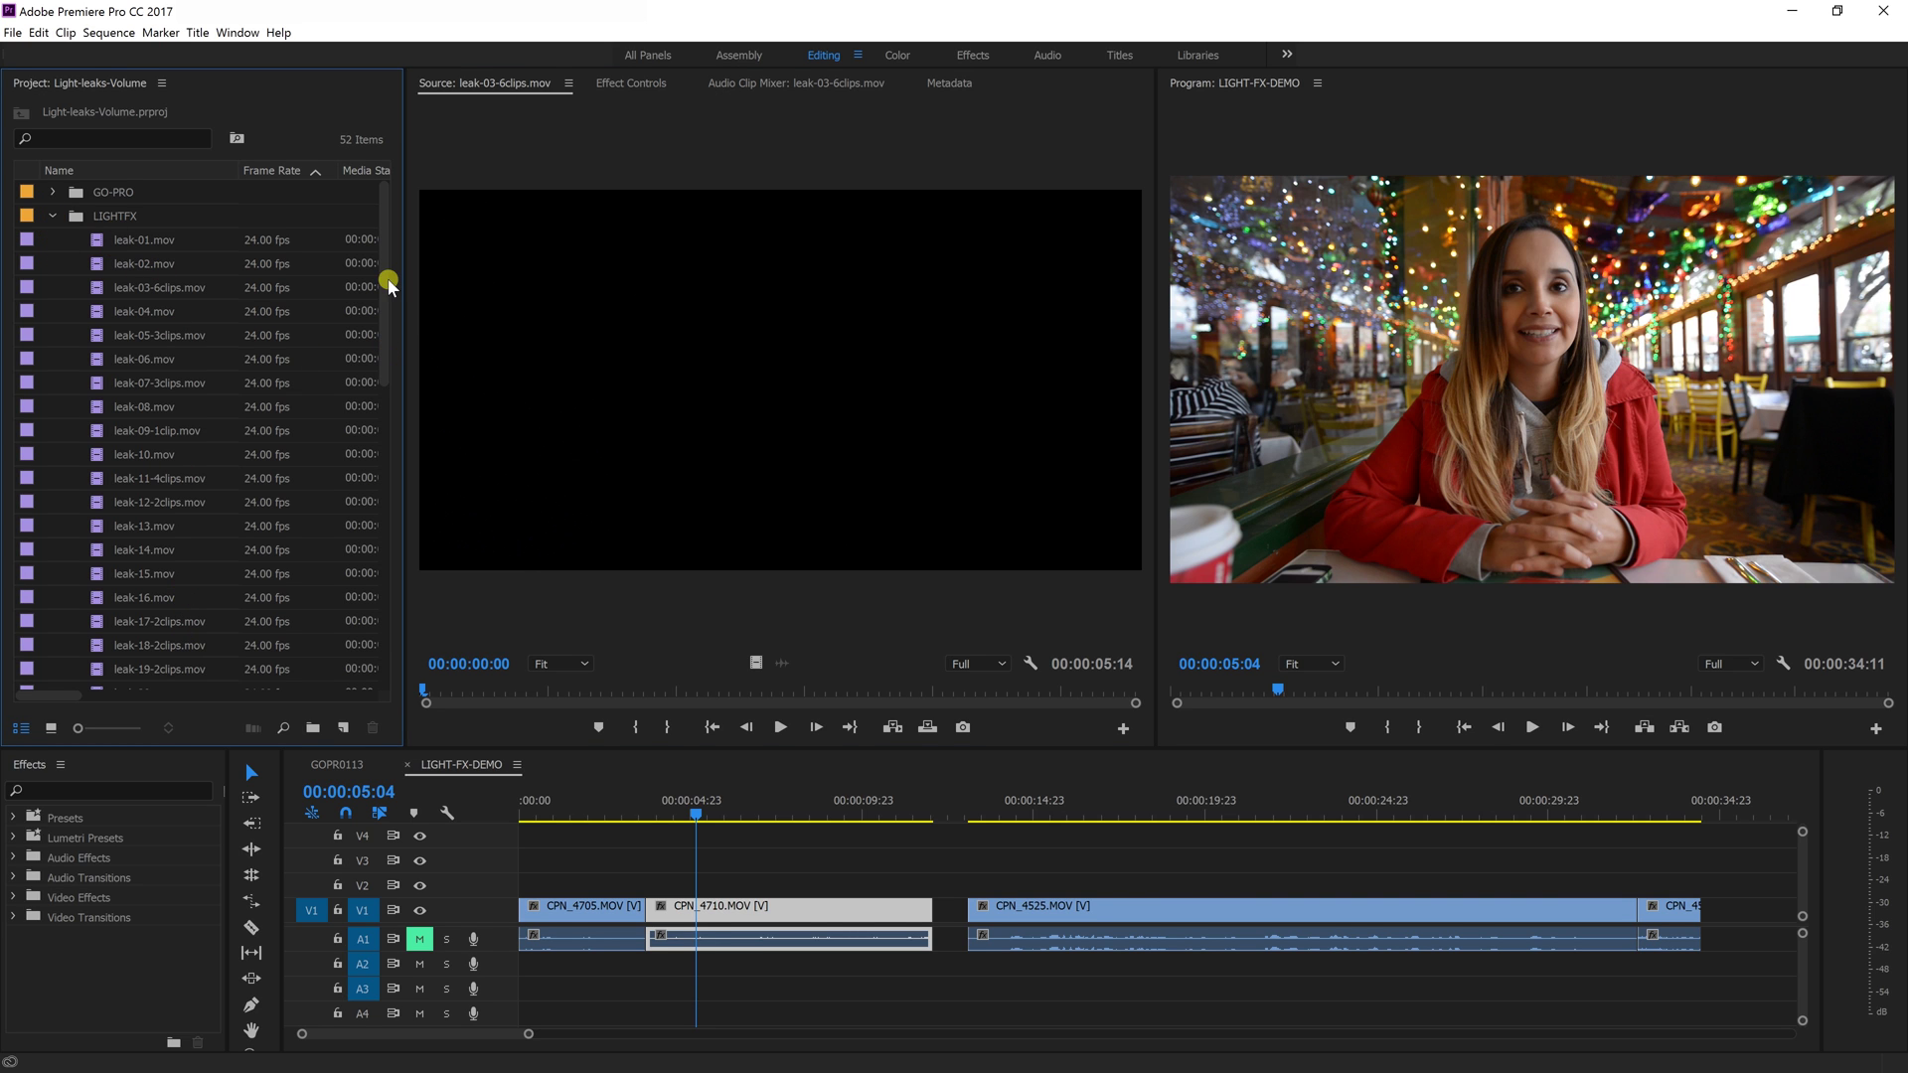
left_click_drag(383, 240, 392, 553)
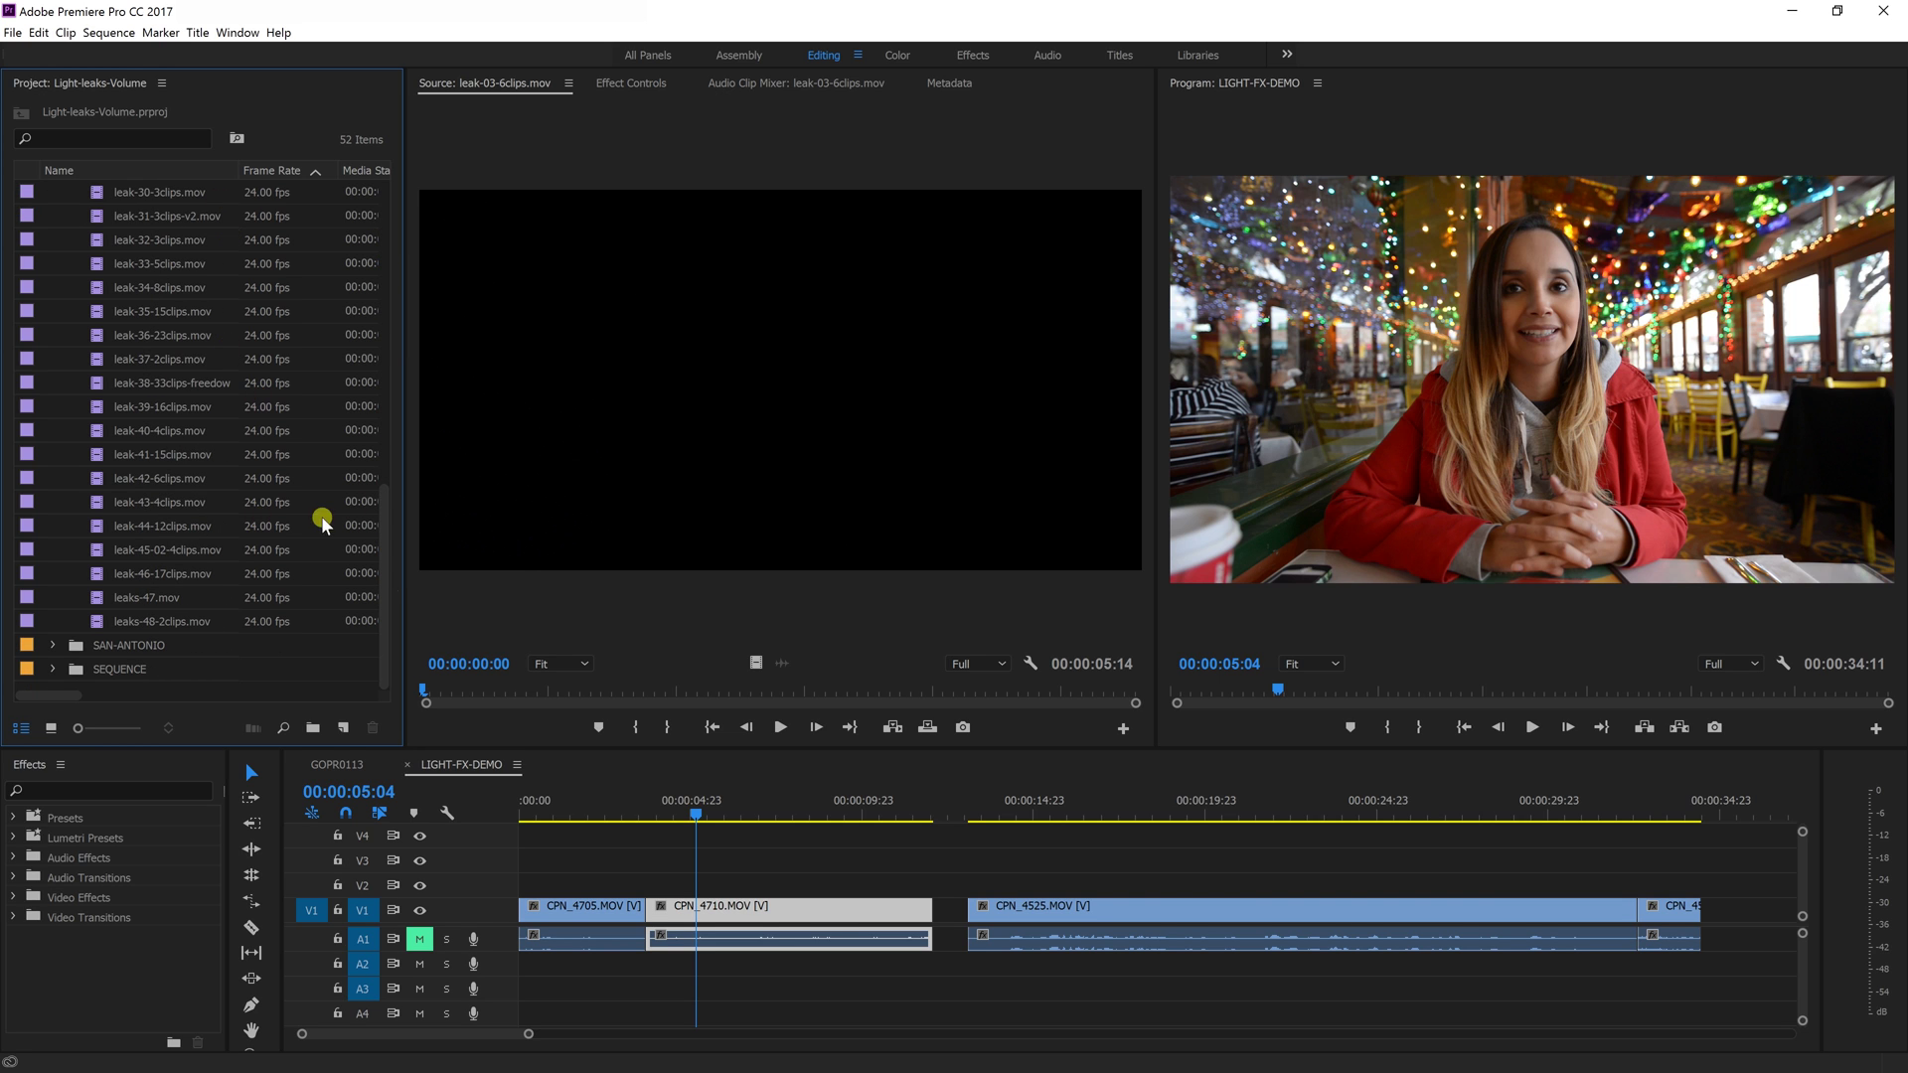
left_click_drag(388, 534, 408, 286)
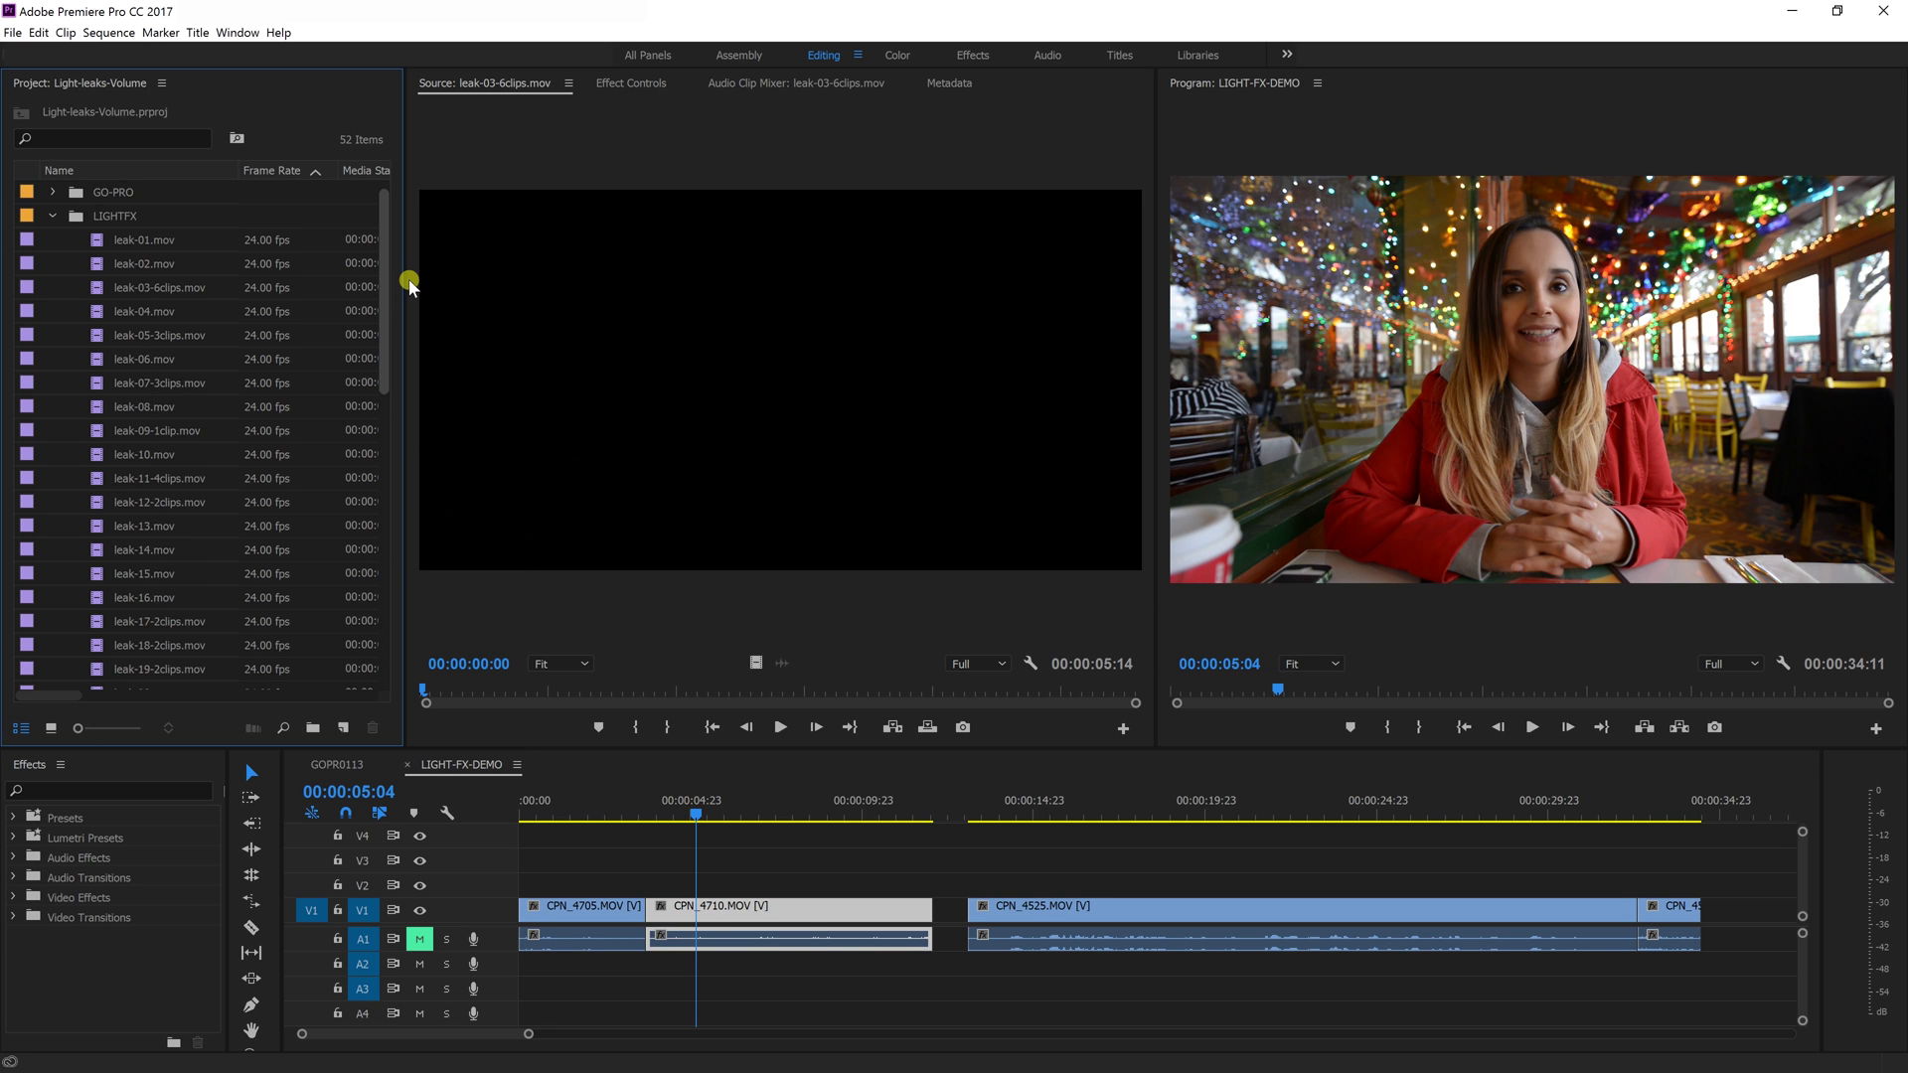
Step: Preview leak-01.mov, leak-03-6clips.mov and leak-07-3clips.mov in the Source monitor by scrubbing through them
double_click(95, 246)
left_click_drag(425, 703, 1118, 736)
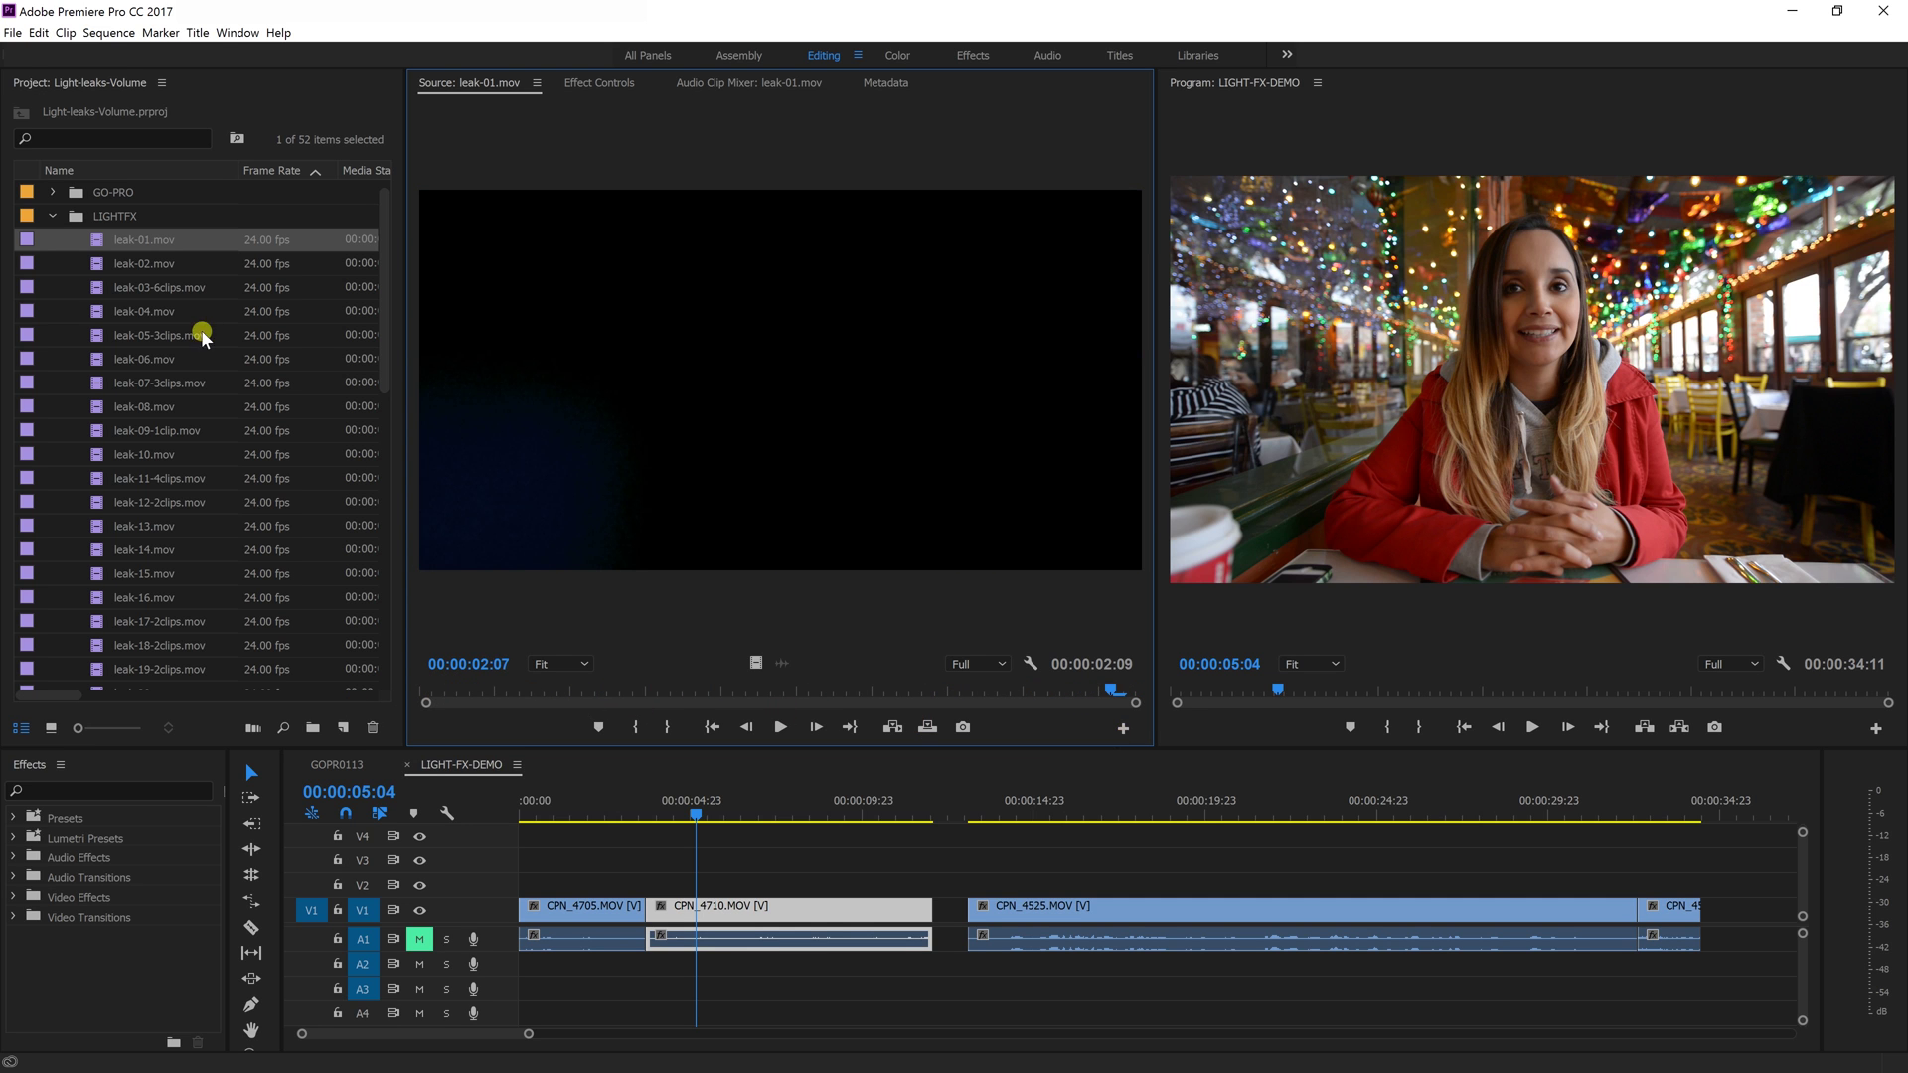
double_click(117, 290)
mouse_move(434, 692)
left_mouse_down()
mouse_move(1141, 767)
mouse_move(441, 702)
left_mouse_up()
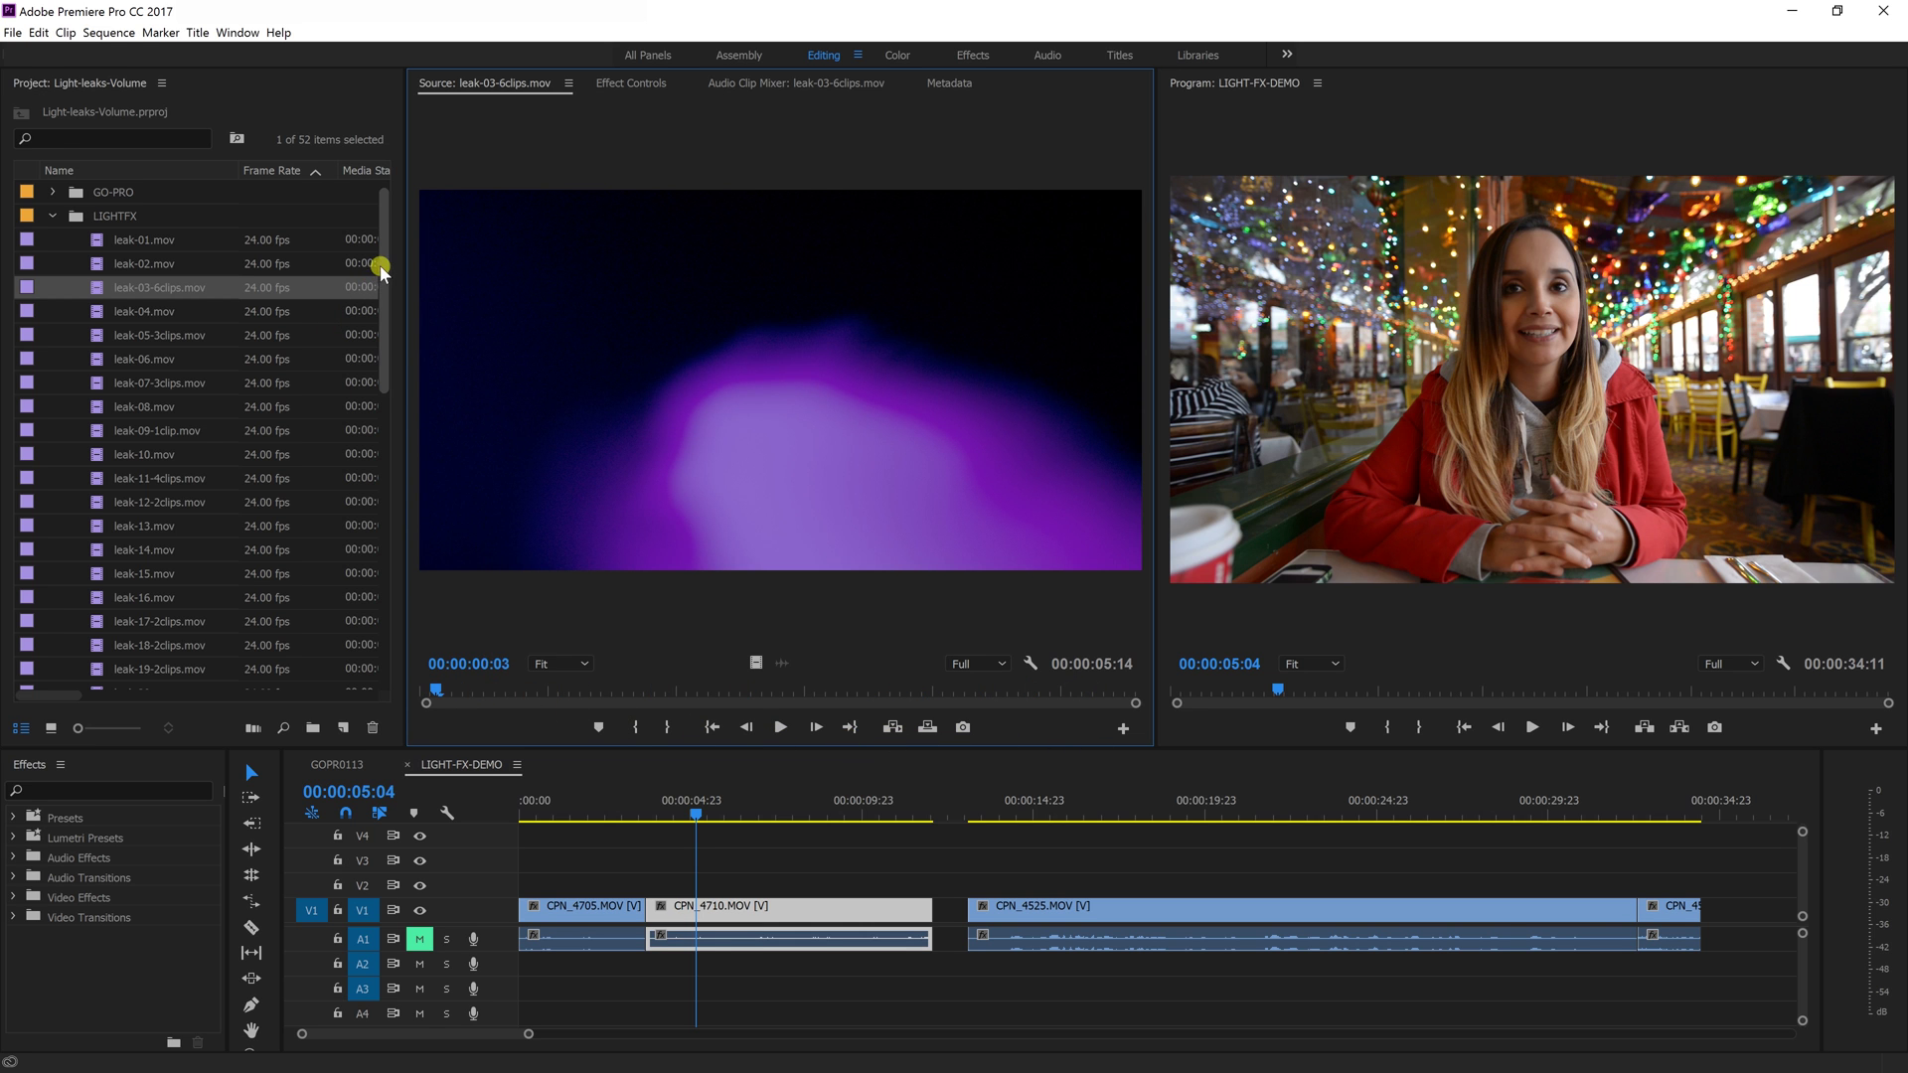
left_click_drag(382, 270, 385, 324)
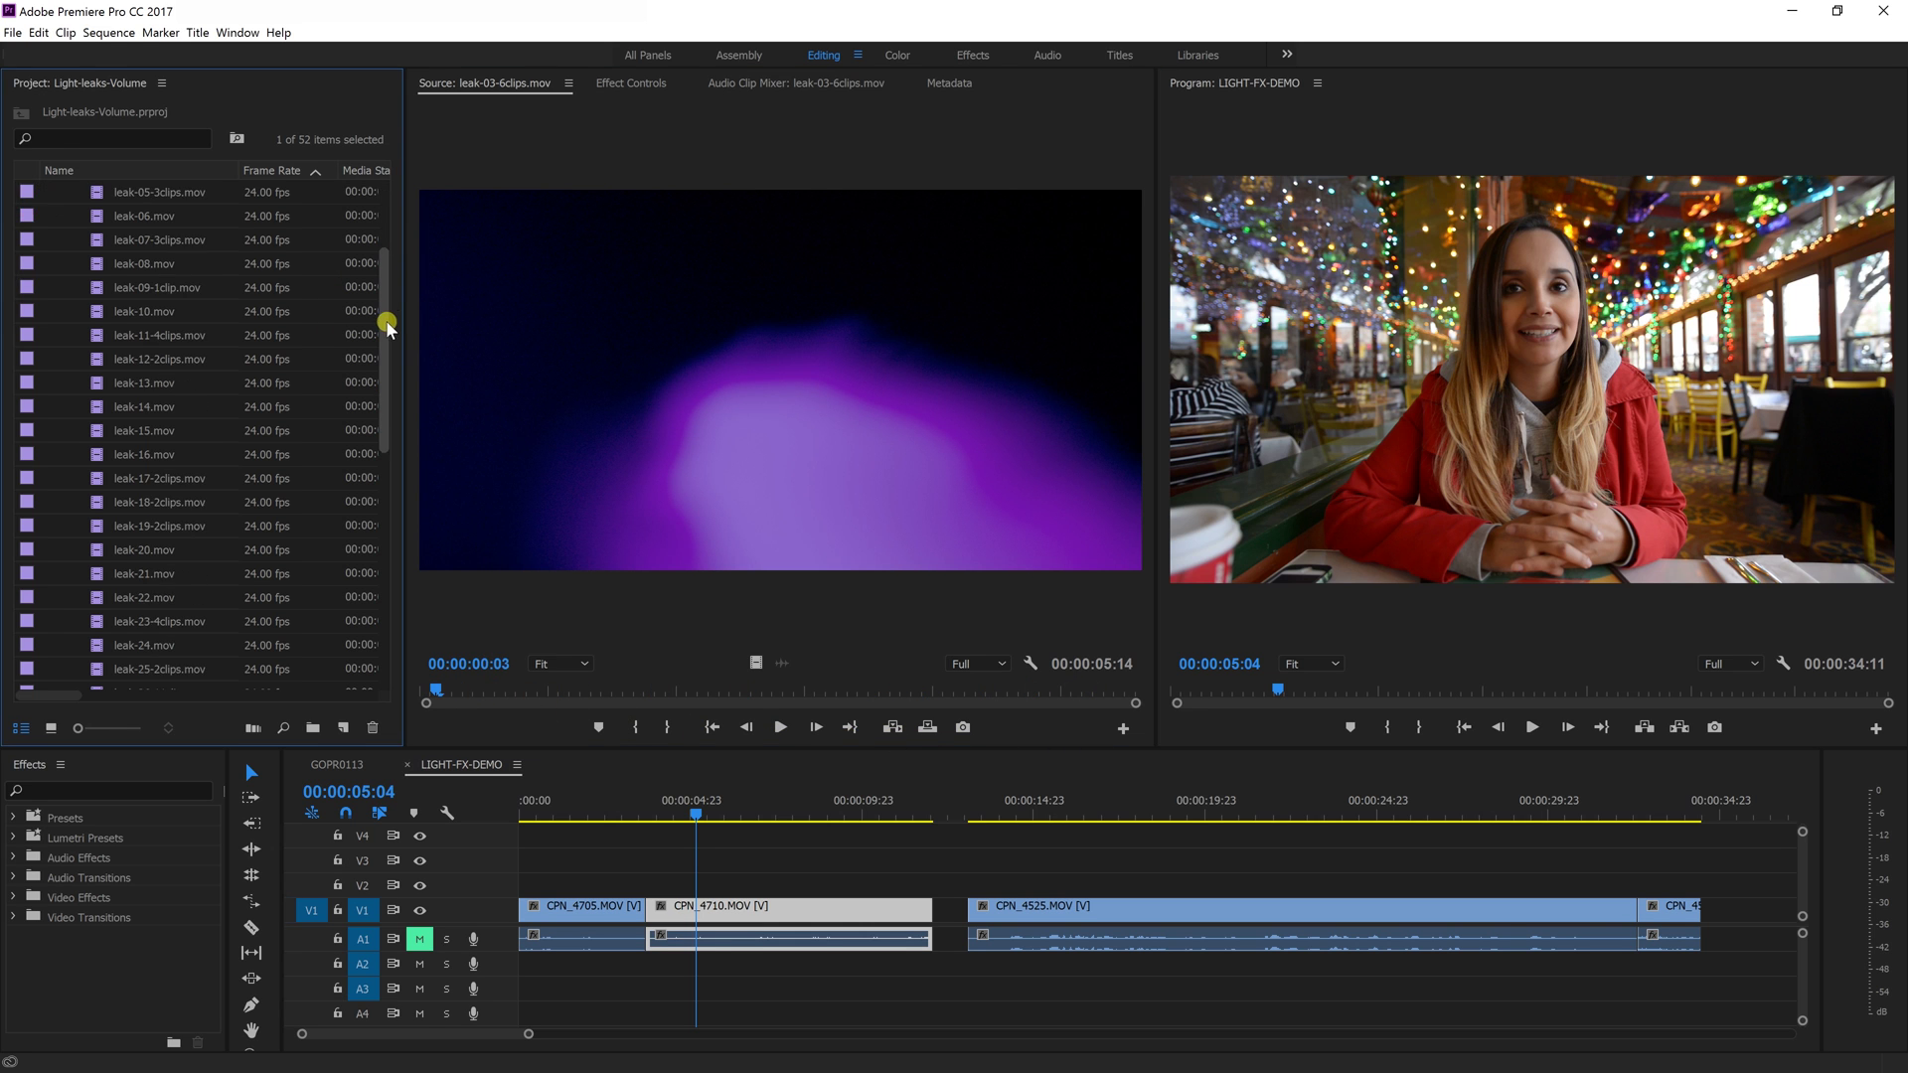
double_click(140, 243)
left_click_drag(472, 699, 1049, 701)
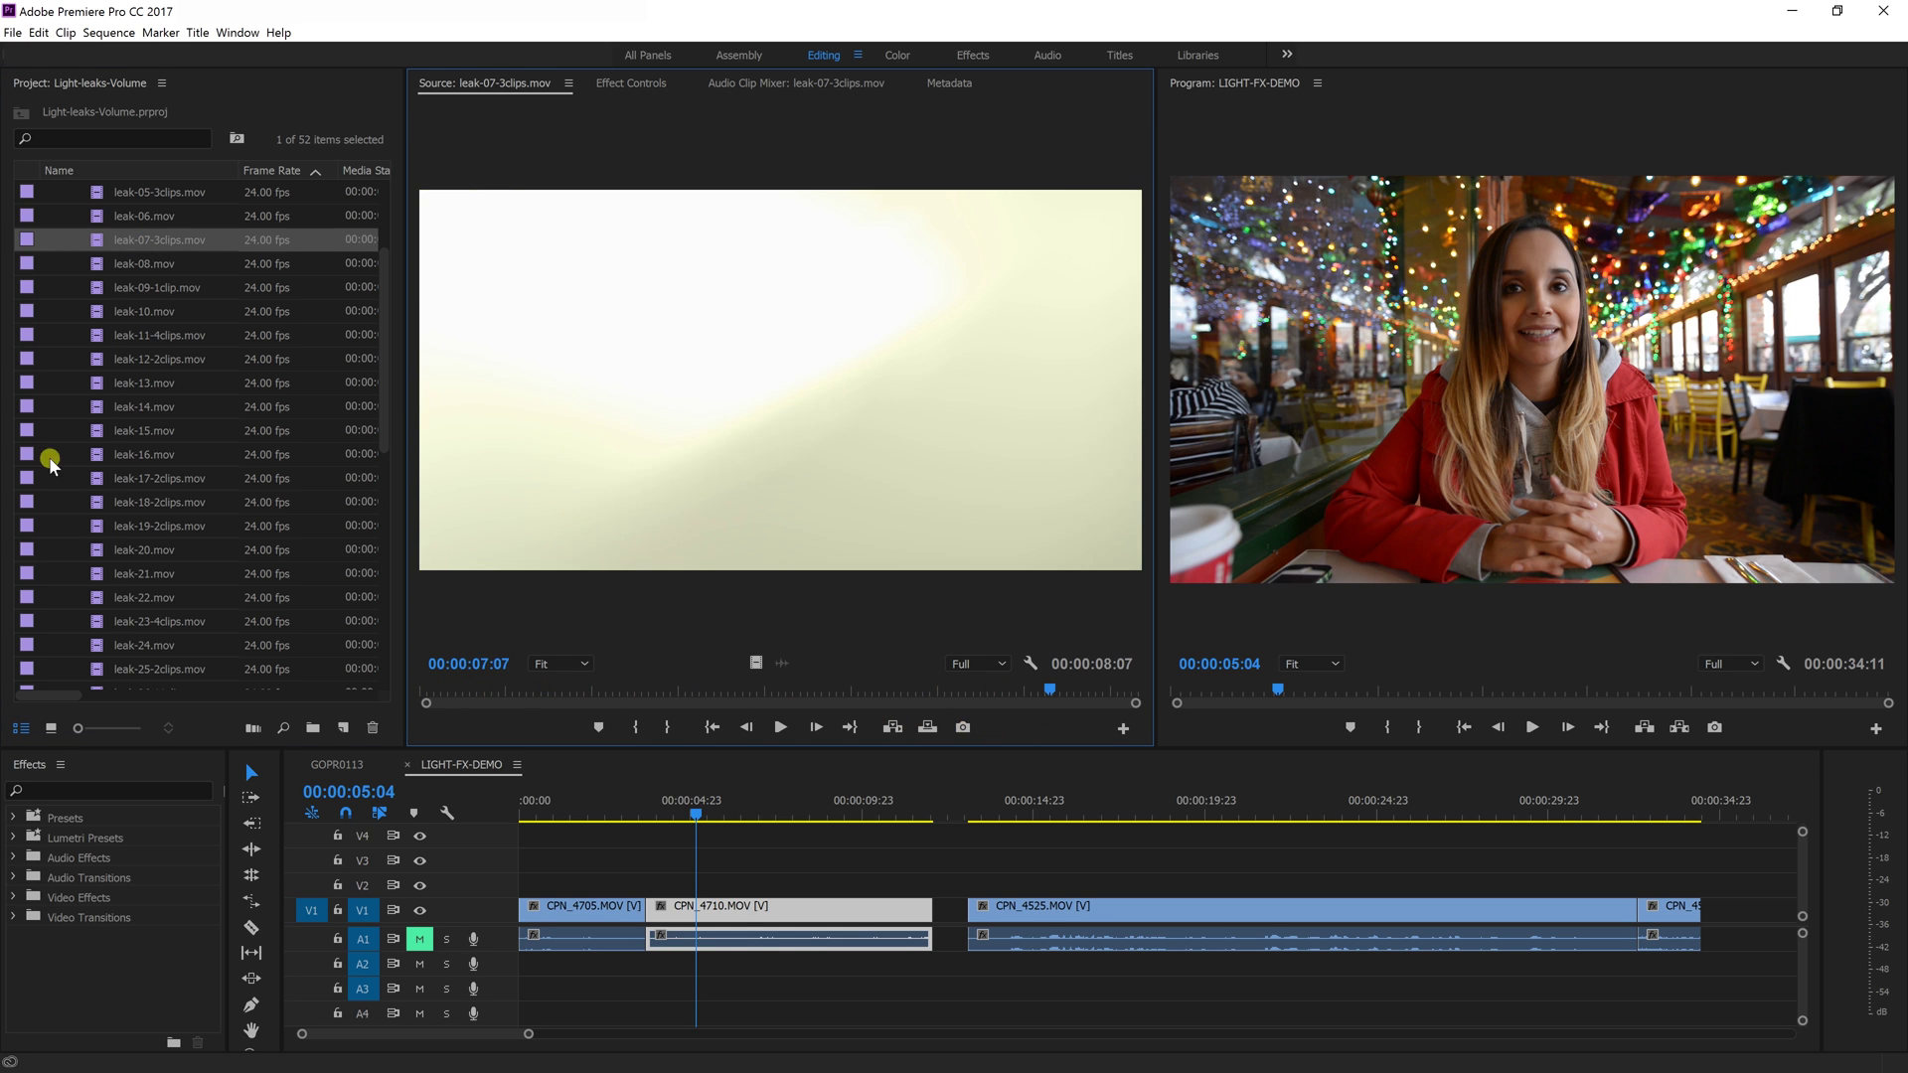
Step: Open leak-08.mov in the Source monitor and mark a 15-frame In-to-Out range ending at 00:00:01:05
double_click(99, 264)
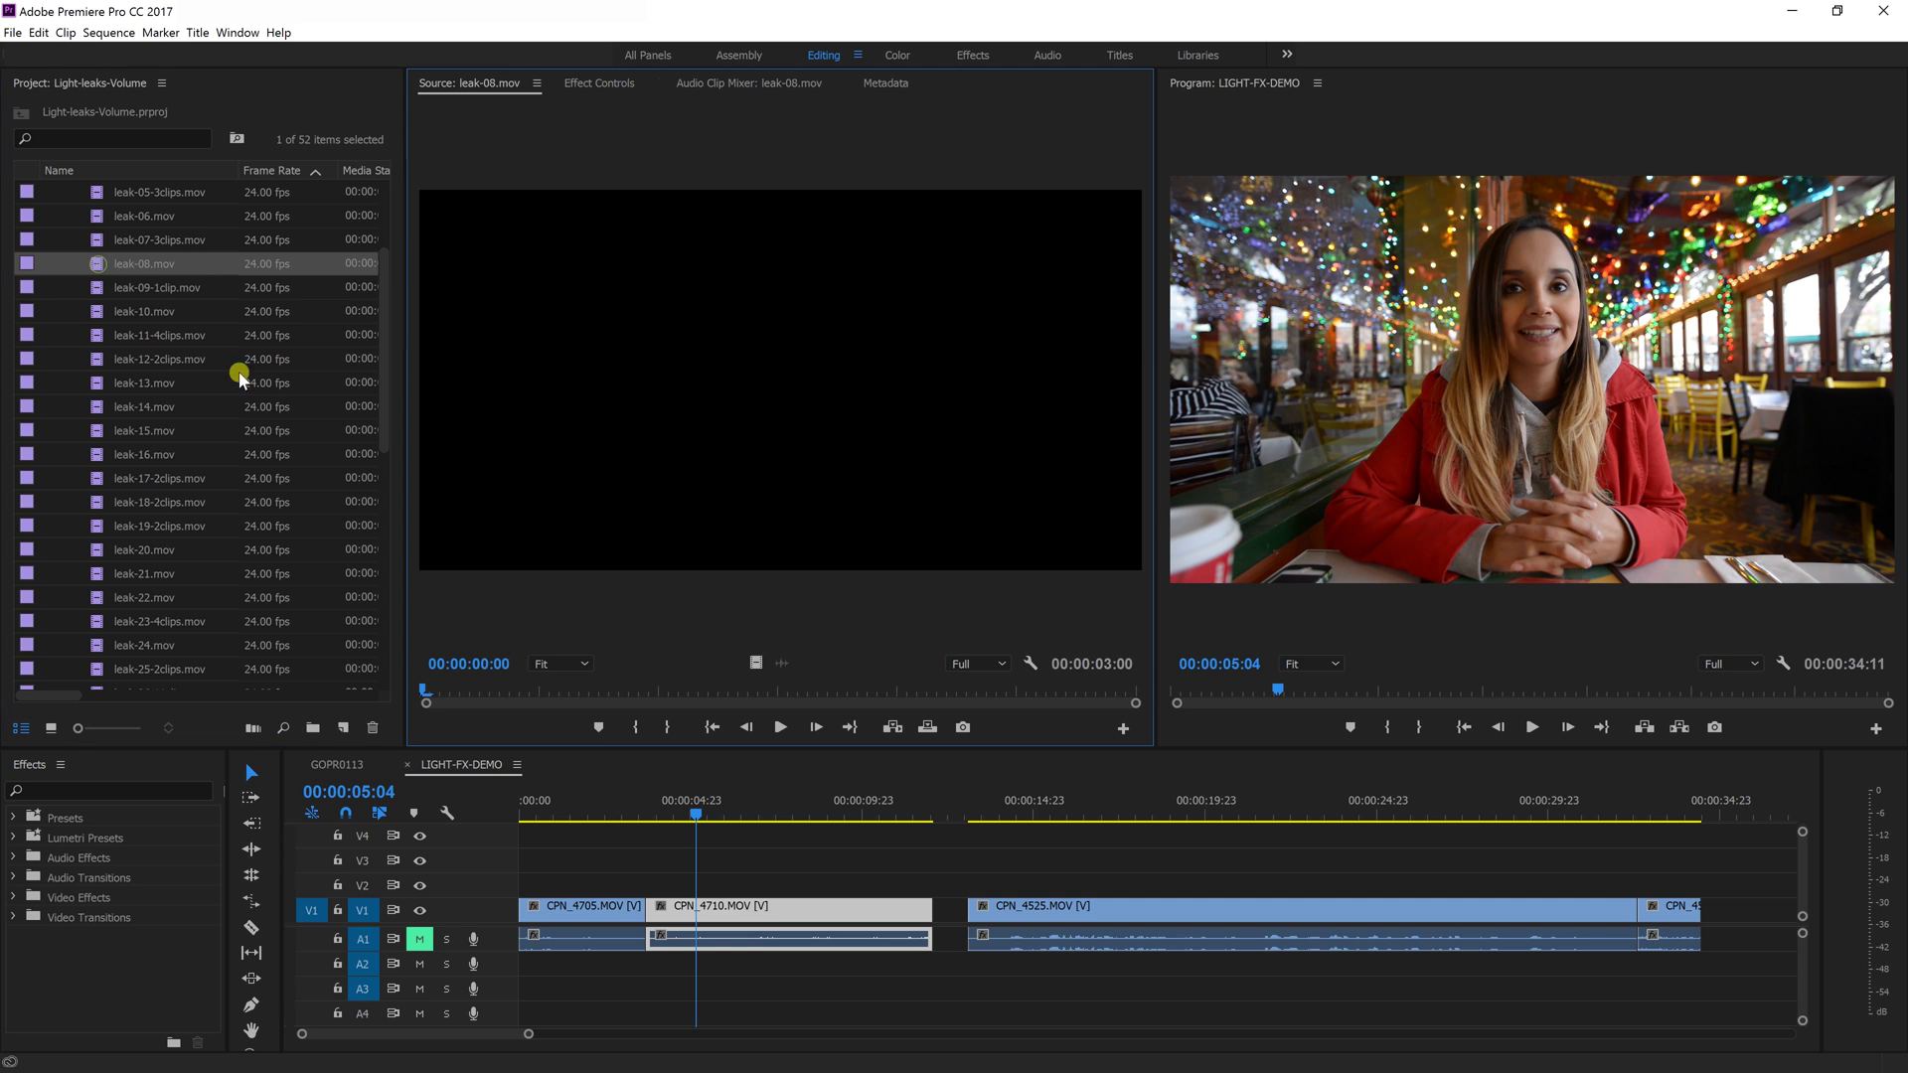
left_click_drag(431, 693, 567, 703)
left_click(633, 728)
left_click_drag(603, 693, 709, 714)
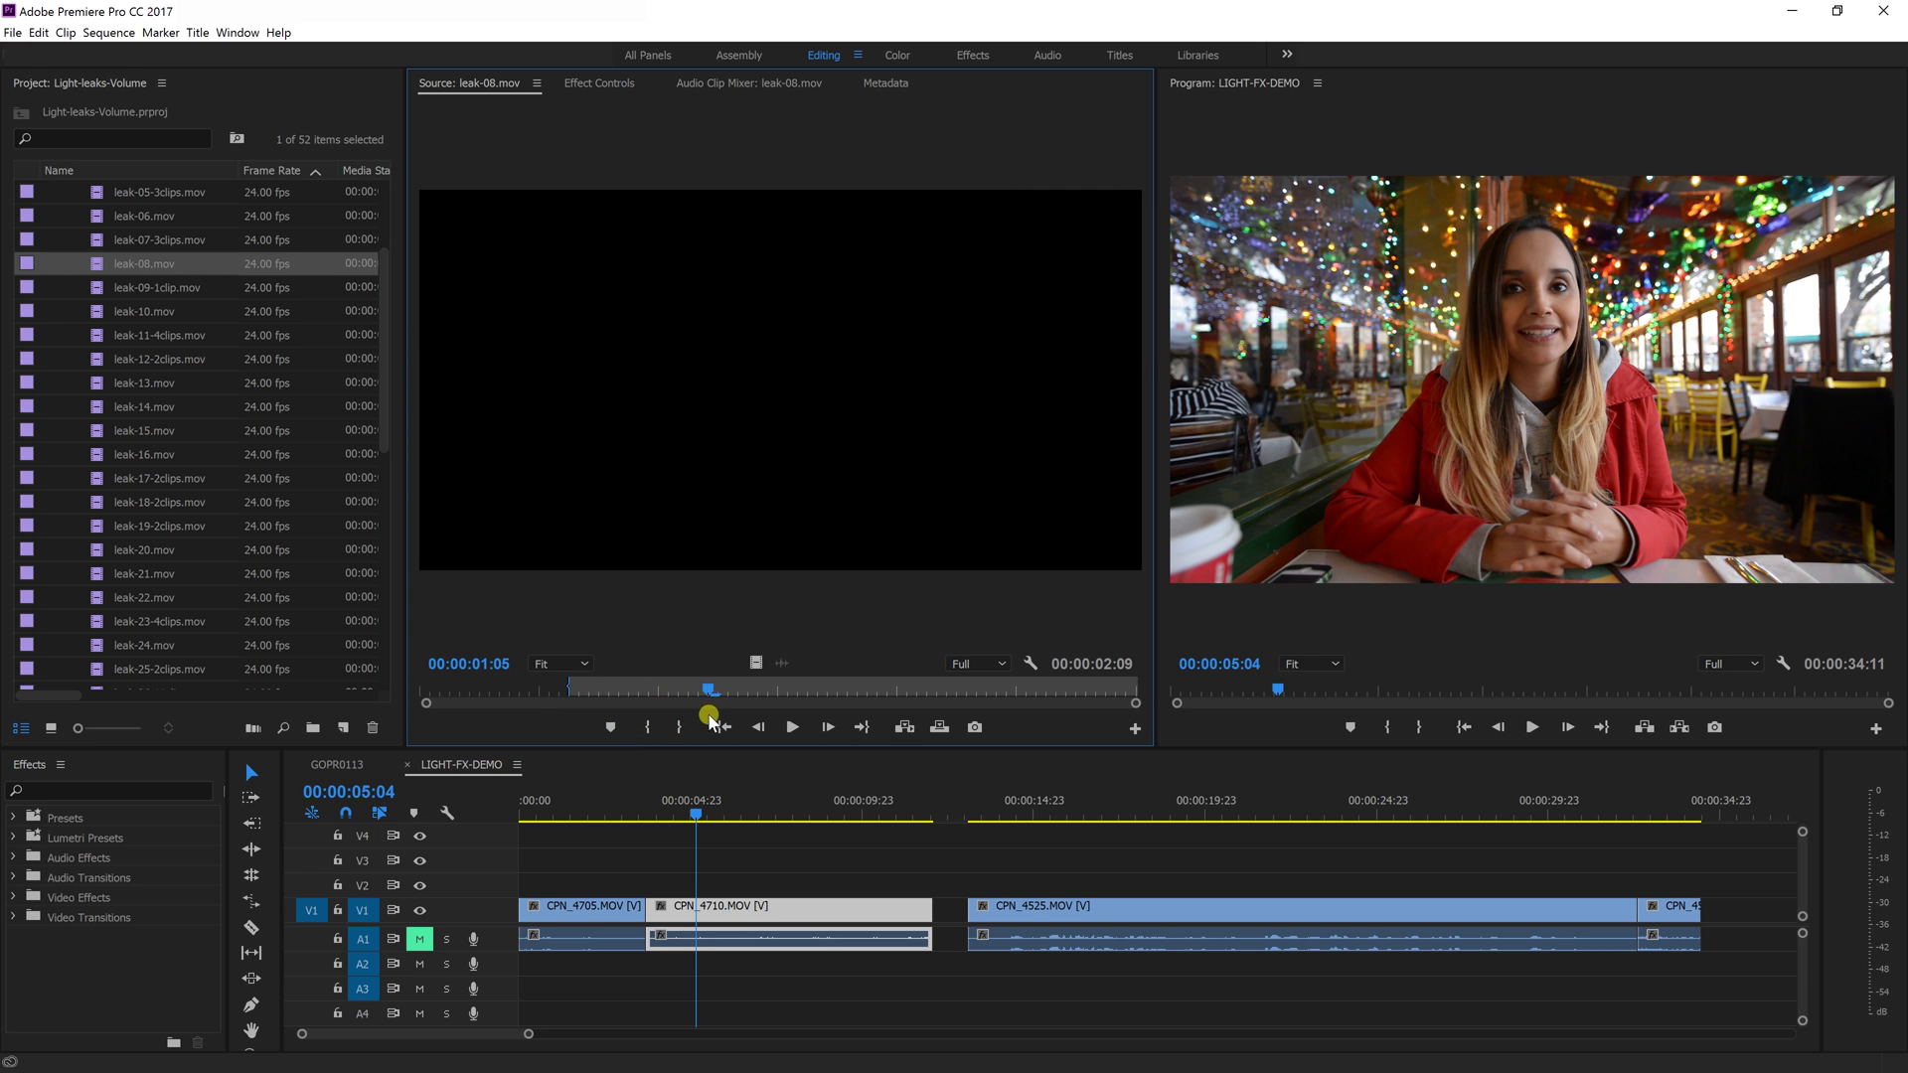
key("o")
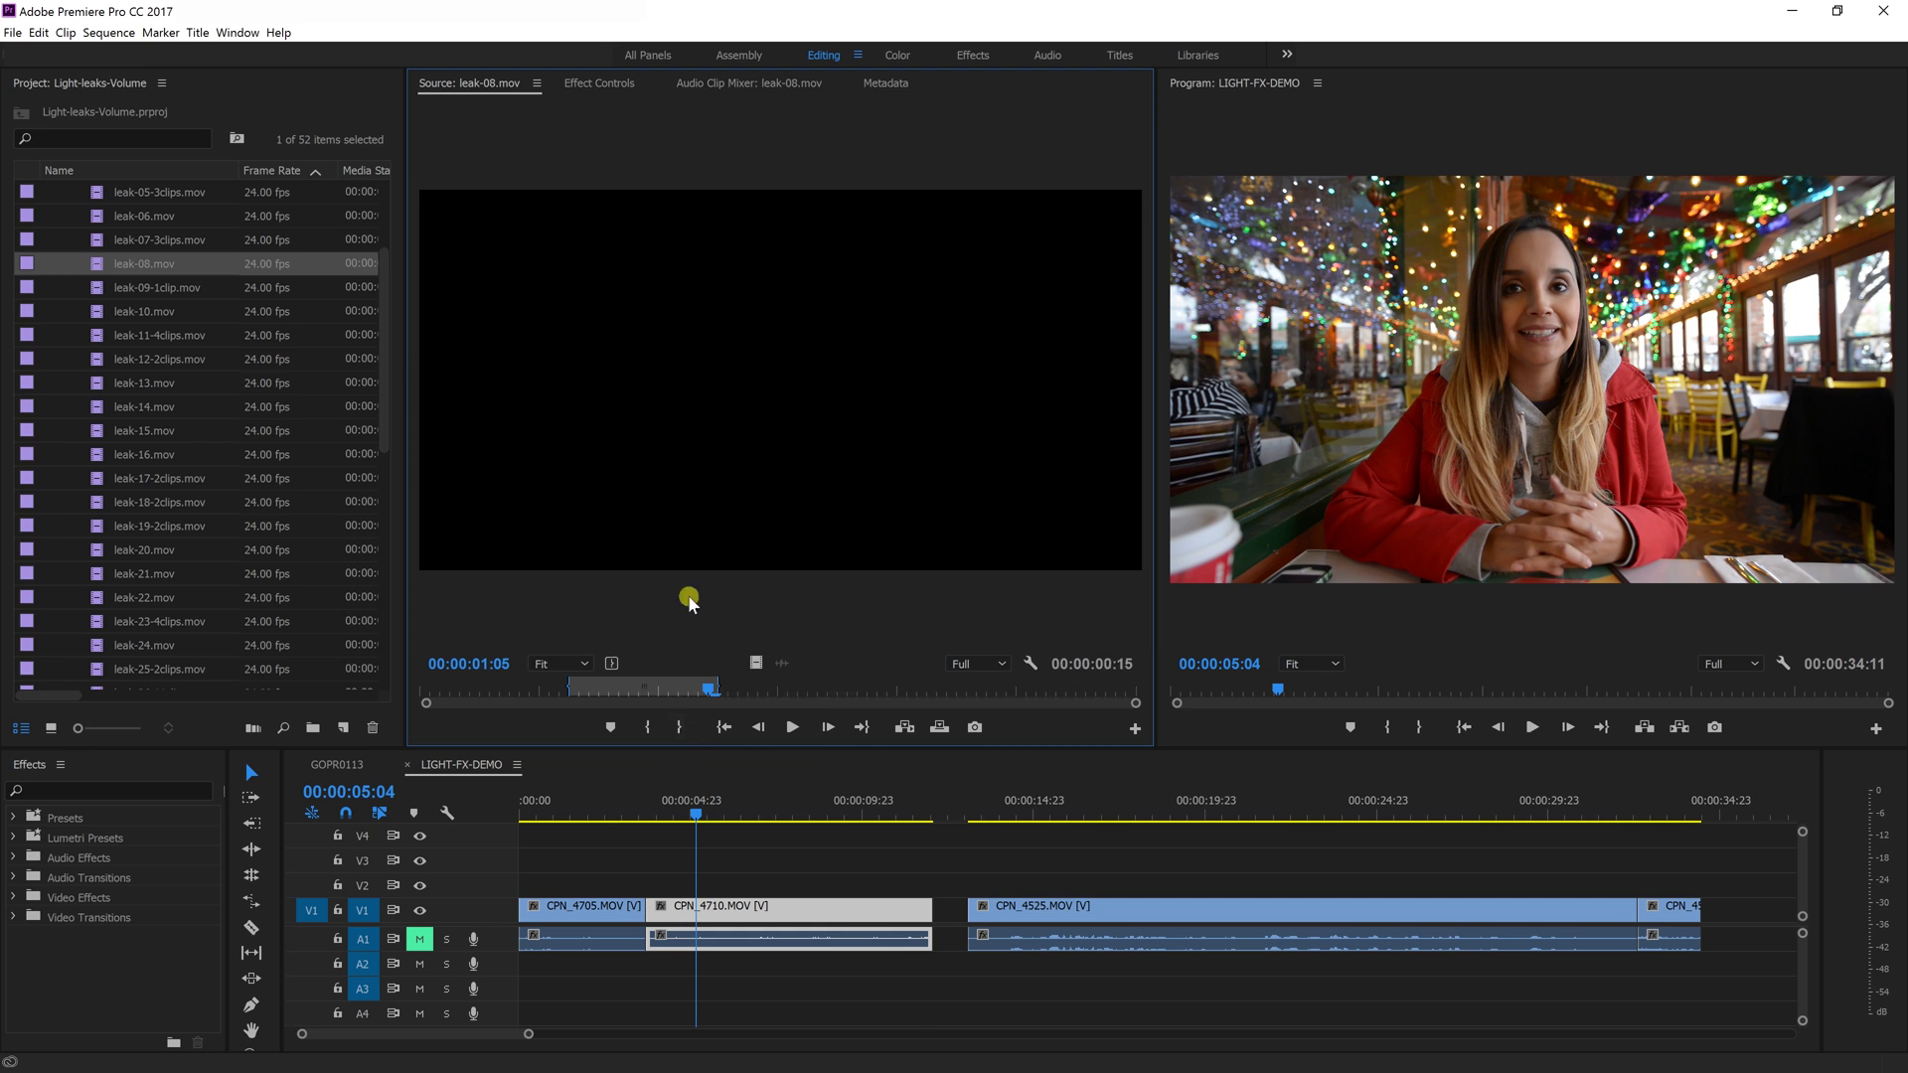
Step: Load leak-14.mov in the Source monitor and scrub the sequence to 00:00:03:12, just before the cut between CPN_4705.MOV and CPN_4710.MOV
left_click(89, 412)
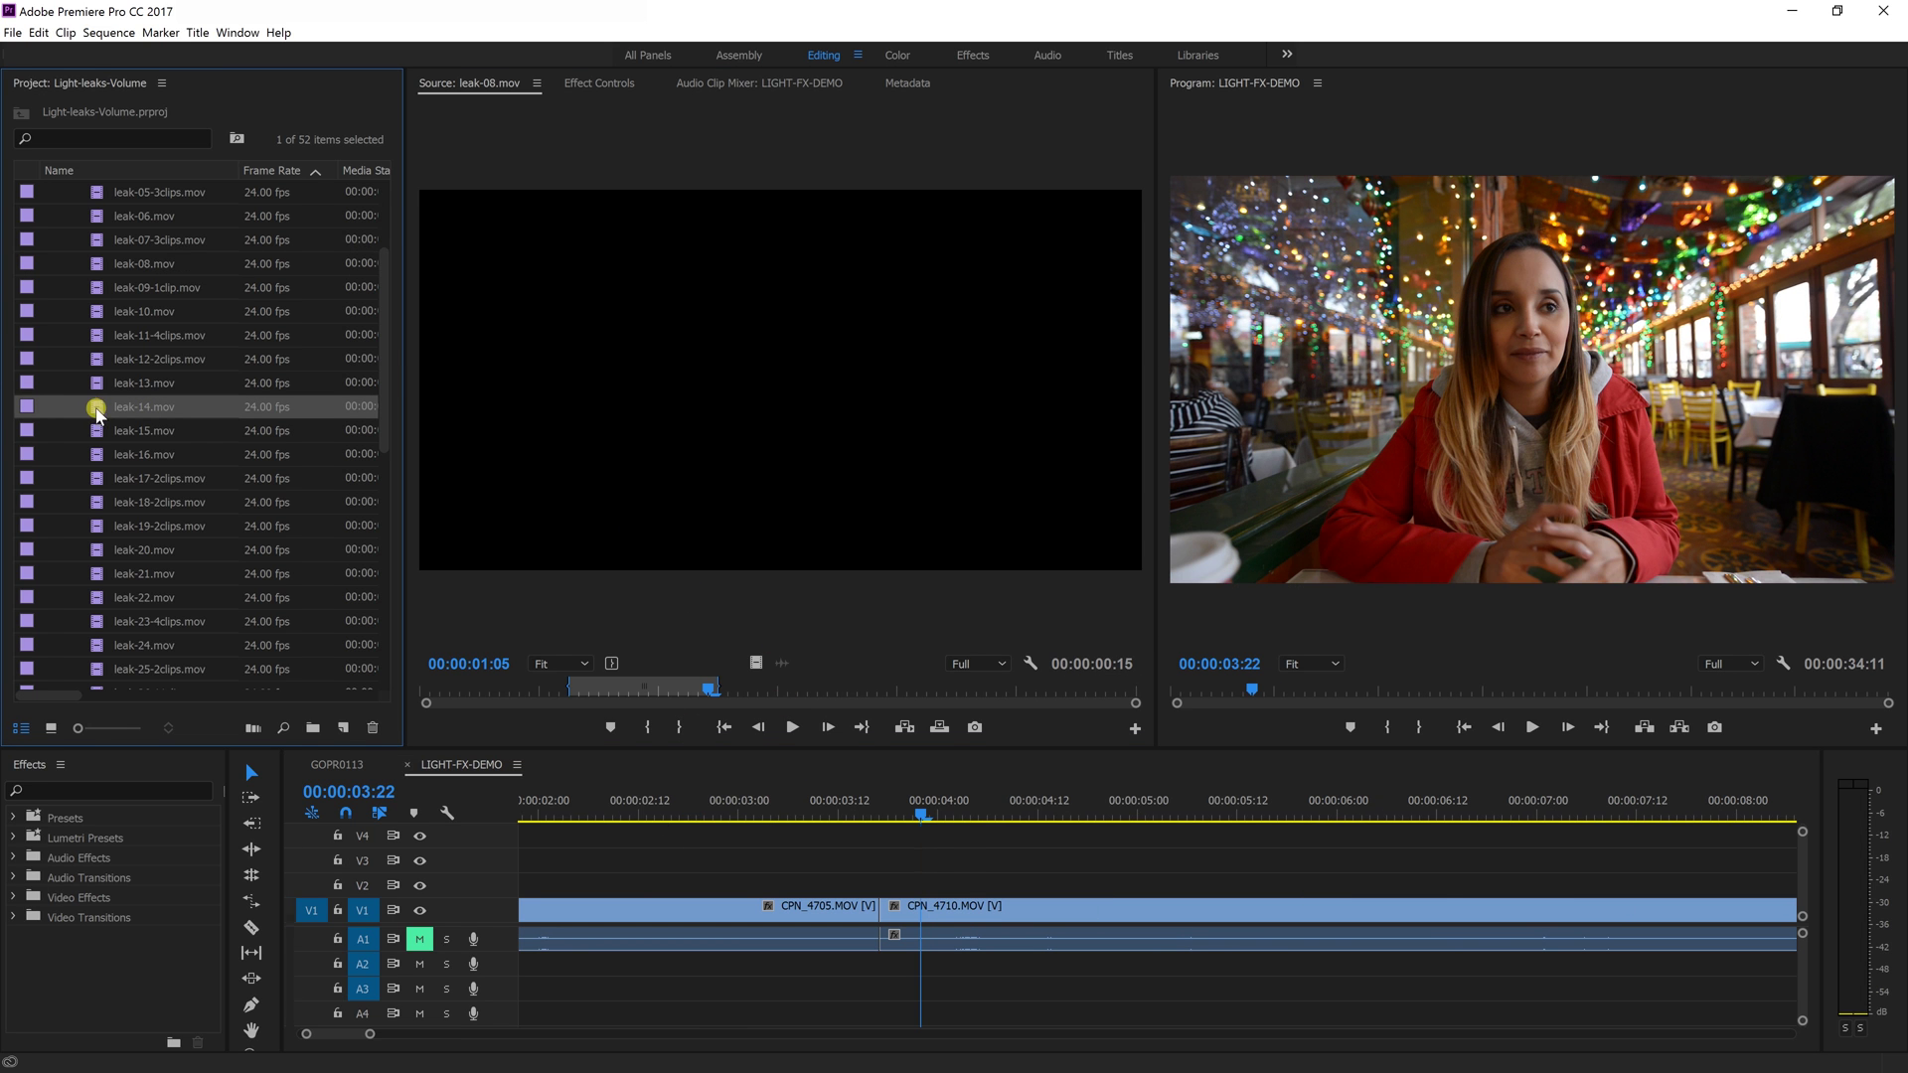
double_click(96, 412)
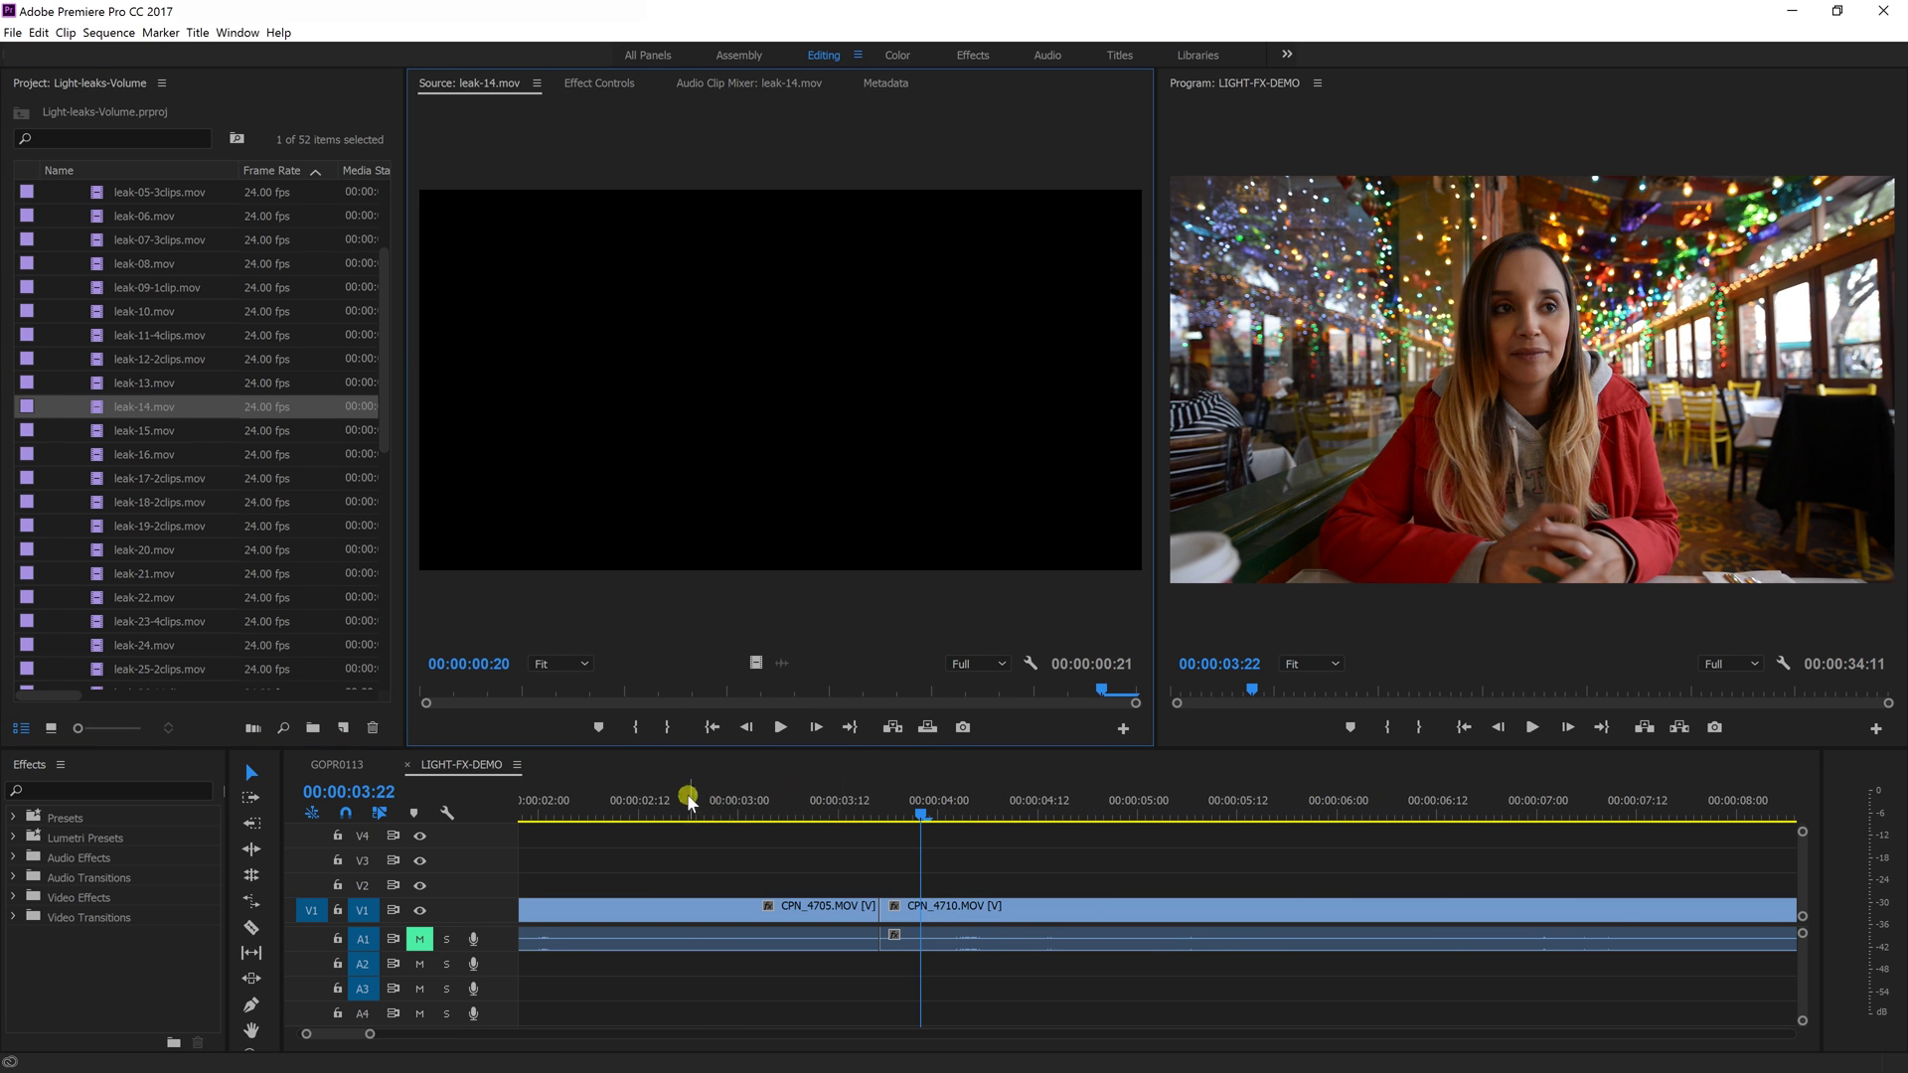
left_click_drag(717, 808, 741, 808)
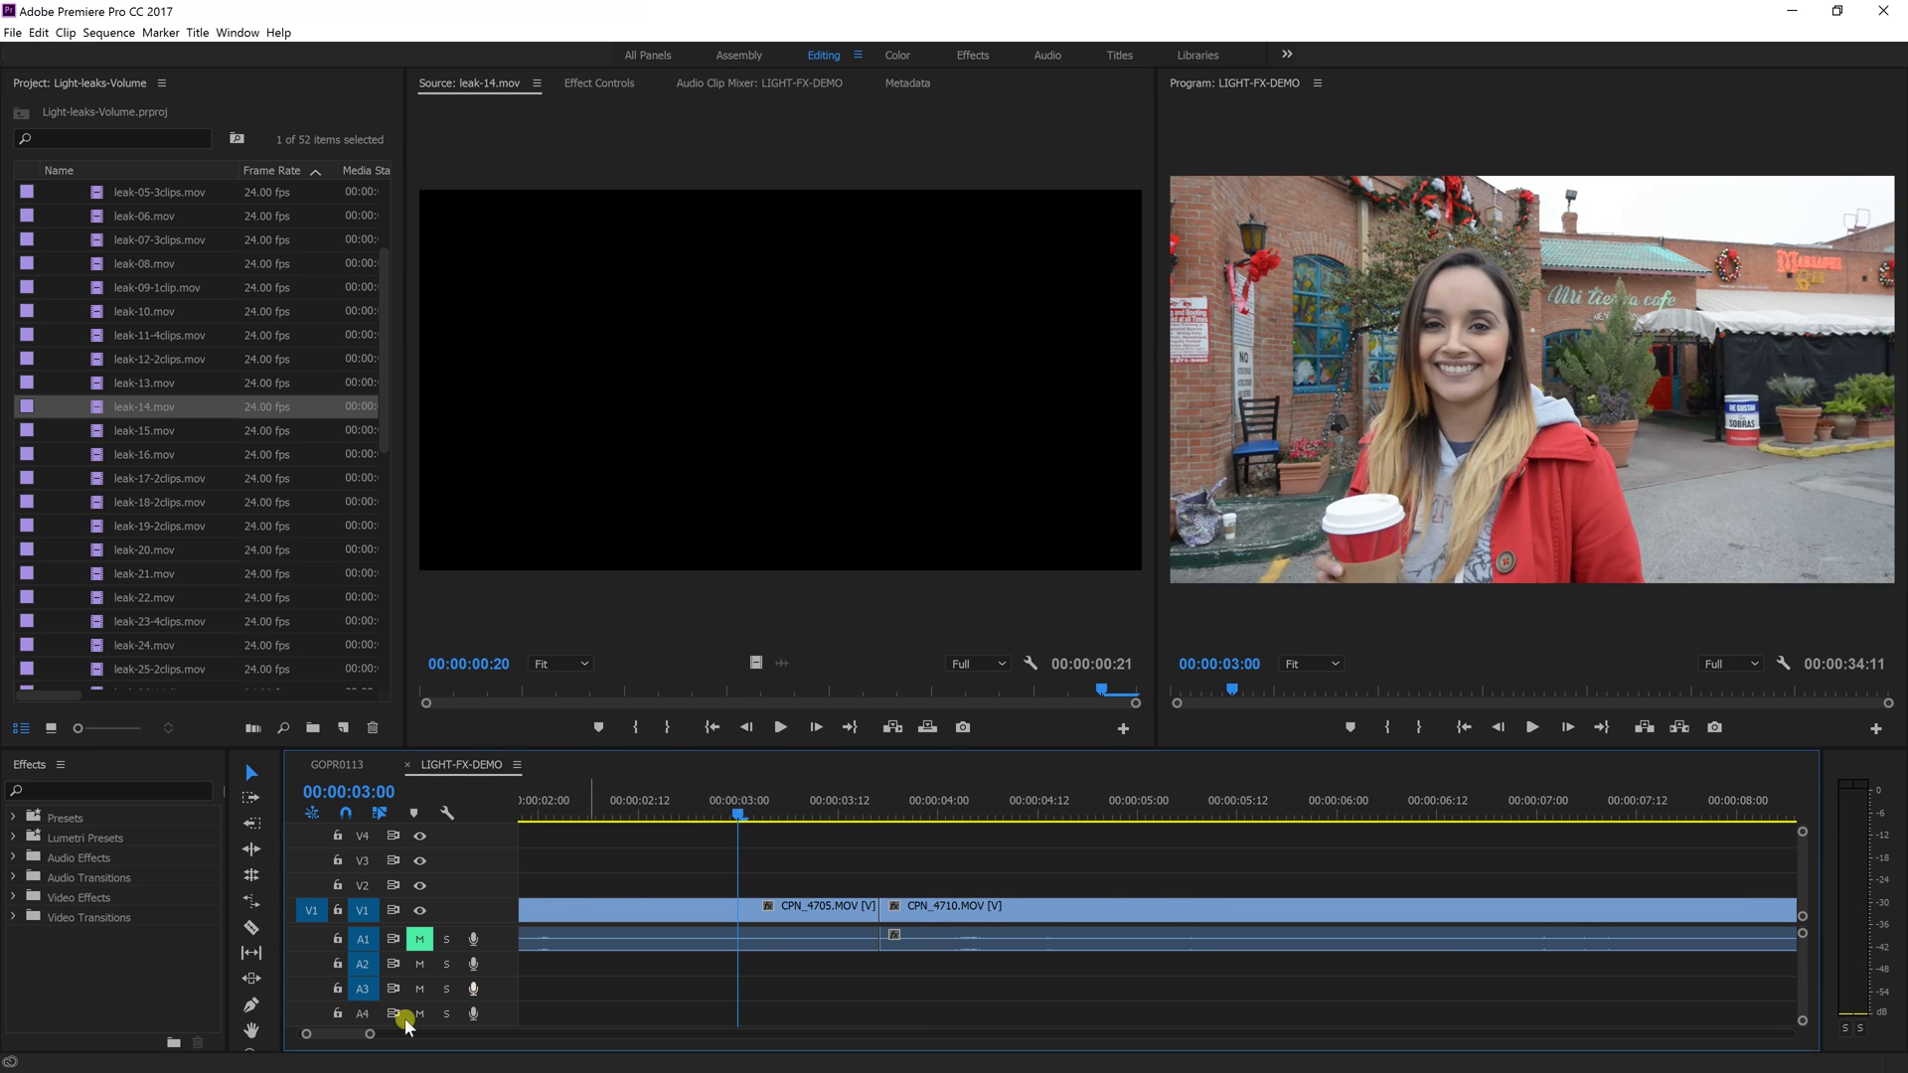
left_click_drag(367, 1038, 428, 1035)
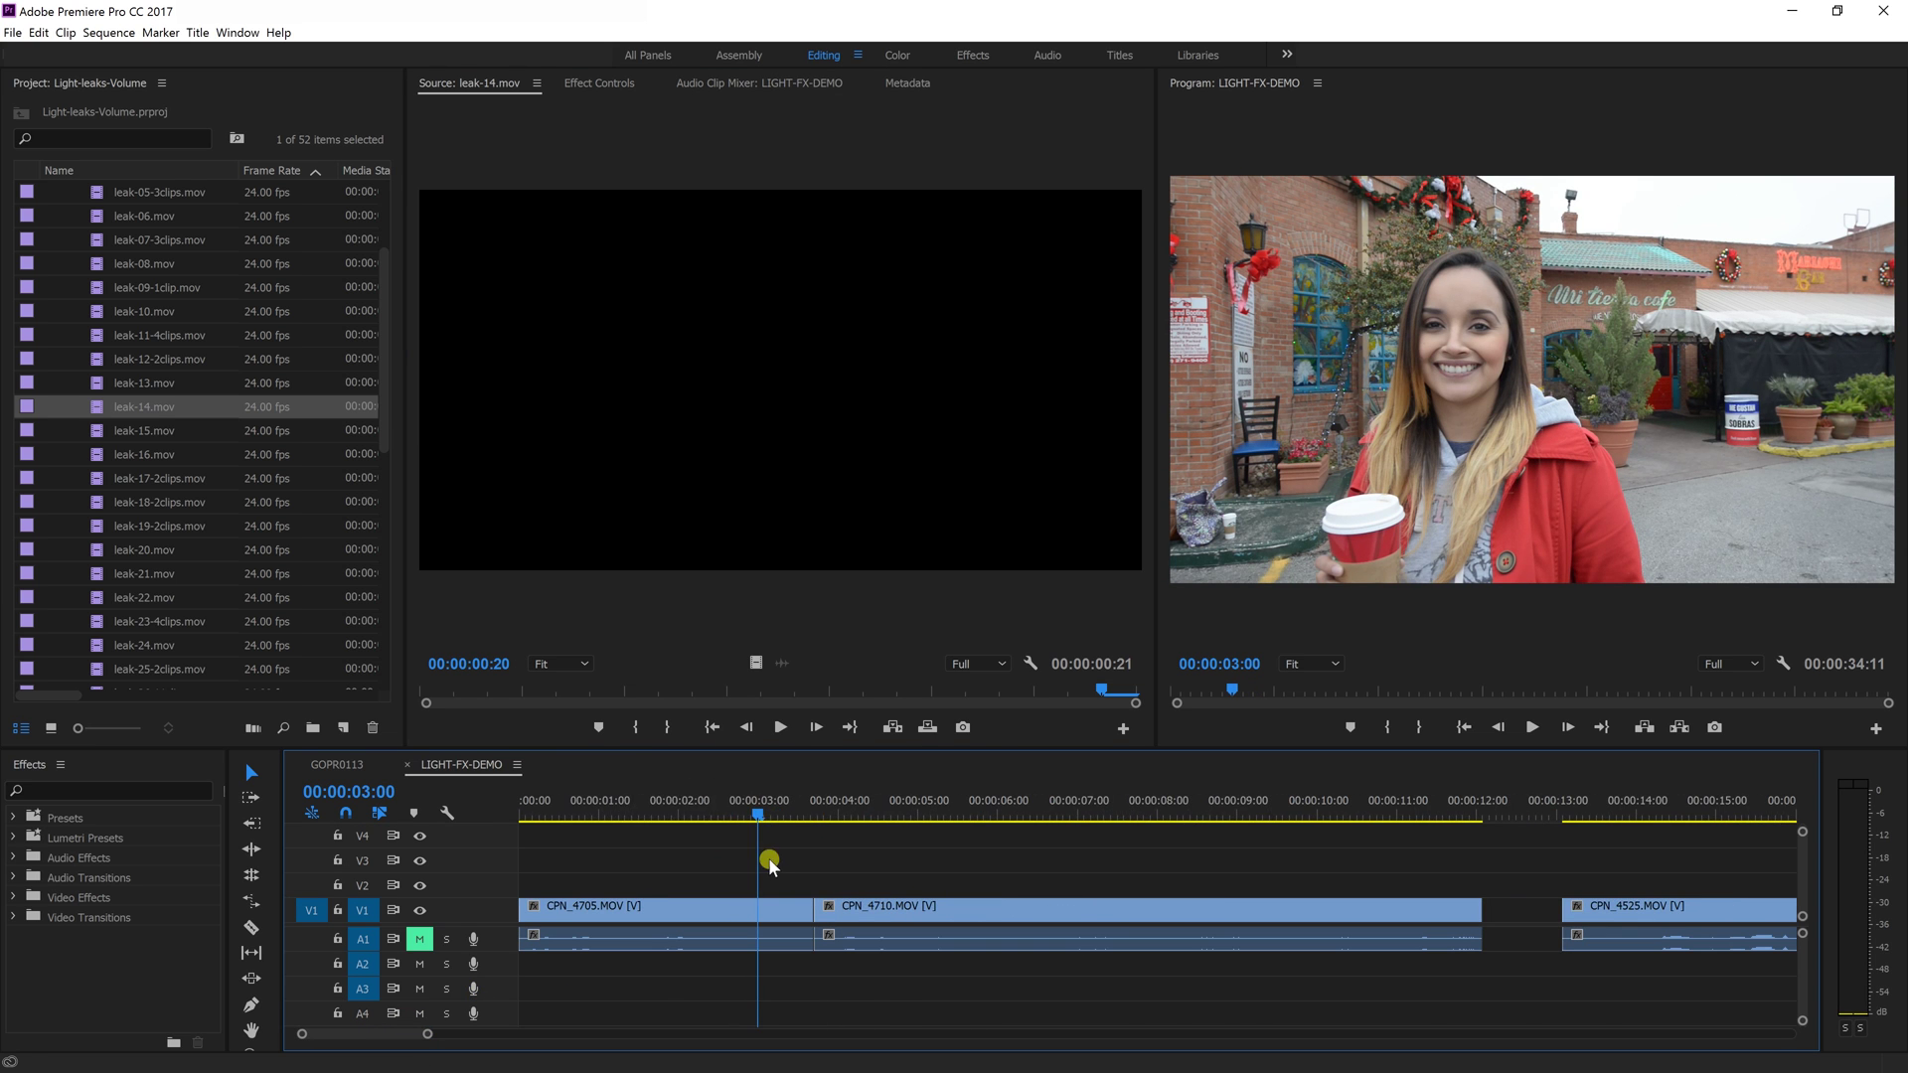
left_click_drag(676, 809, 803, 837)
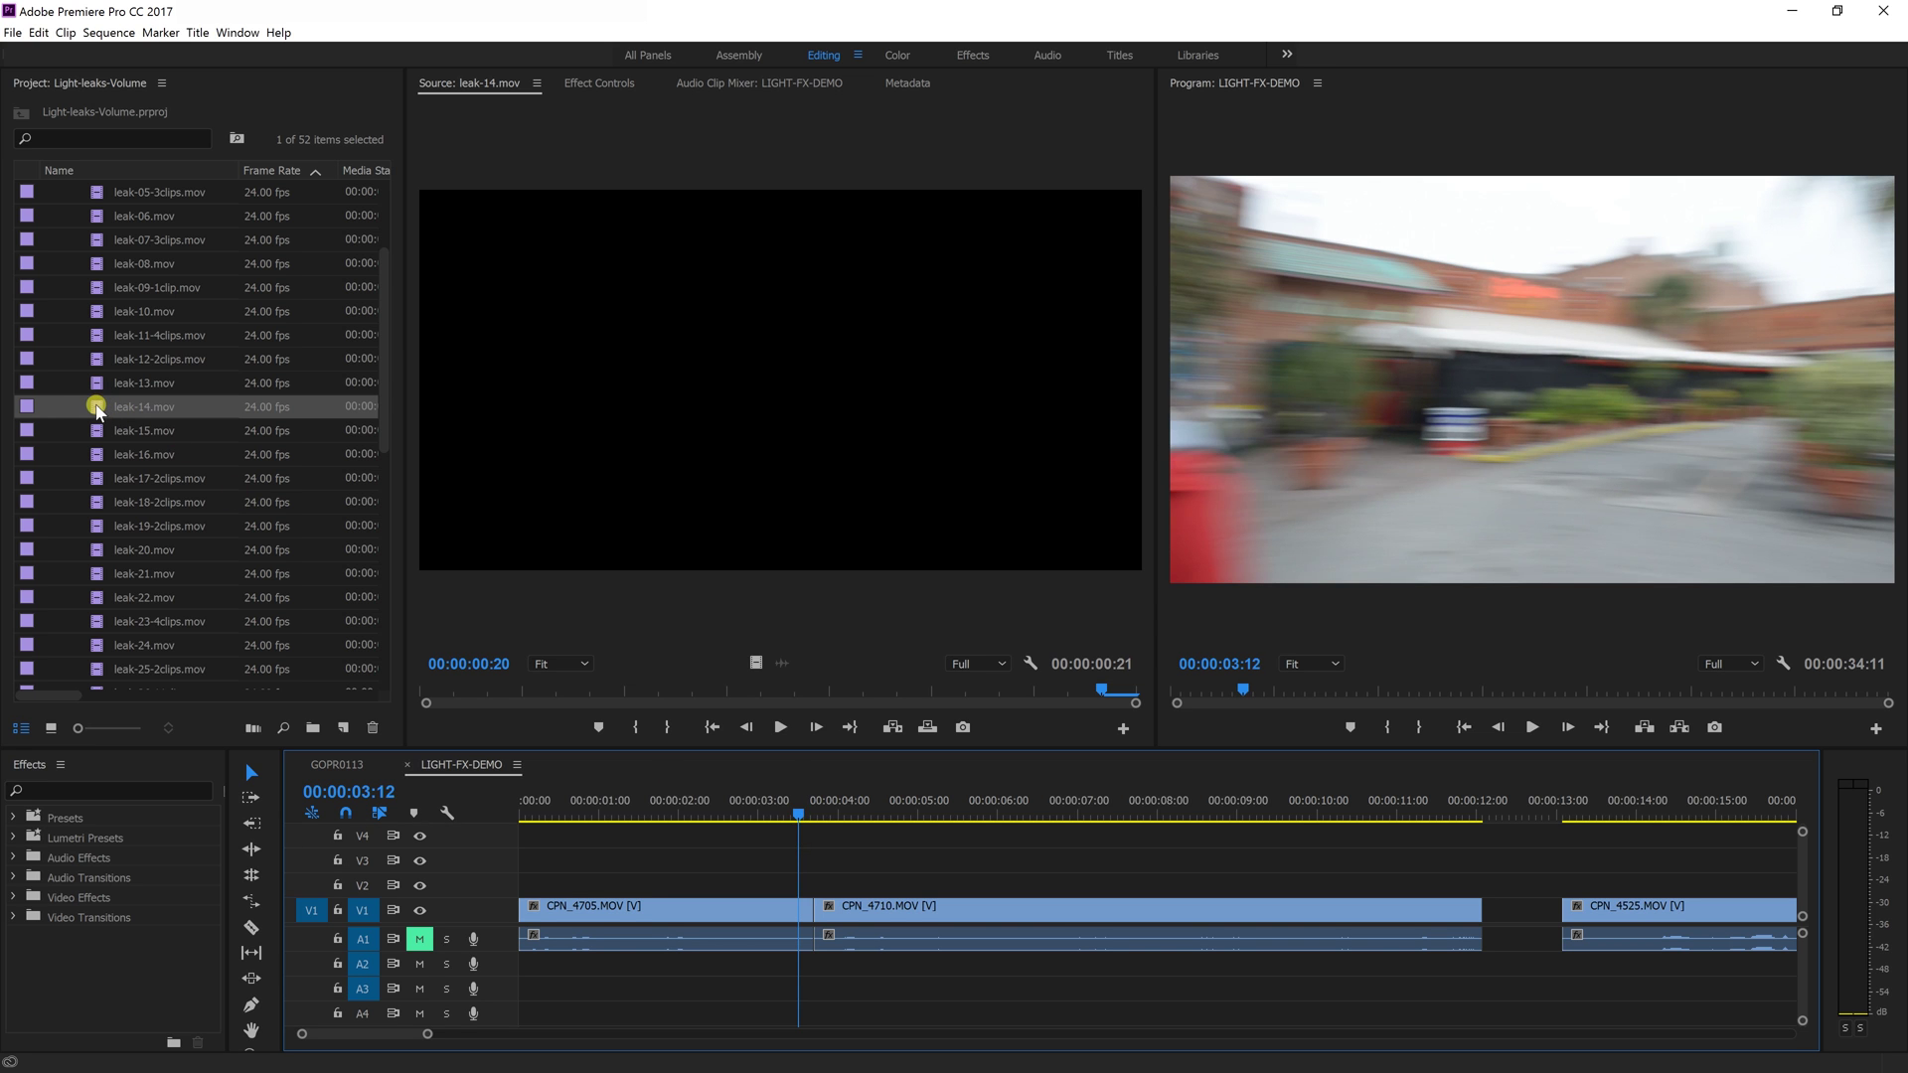
Step: Place leak-14.mov on track V2 and shift it earlier so it straddles the cut between CPN_4705.MOV and CPN_4710.MOV
left_click(516, 688)
left_click_drag(491, 689, 444, 707)
left_click_drag(618, 497, 817, 885)
left_click(840, 803)
mouse_move(840, 803)
left_mouse_down()
mouse_move(820, 804)
mouse_move(856, 808)
left_mouse_up()
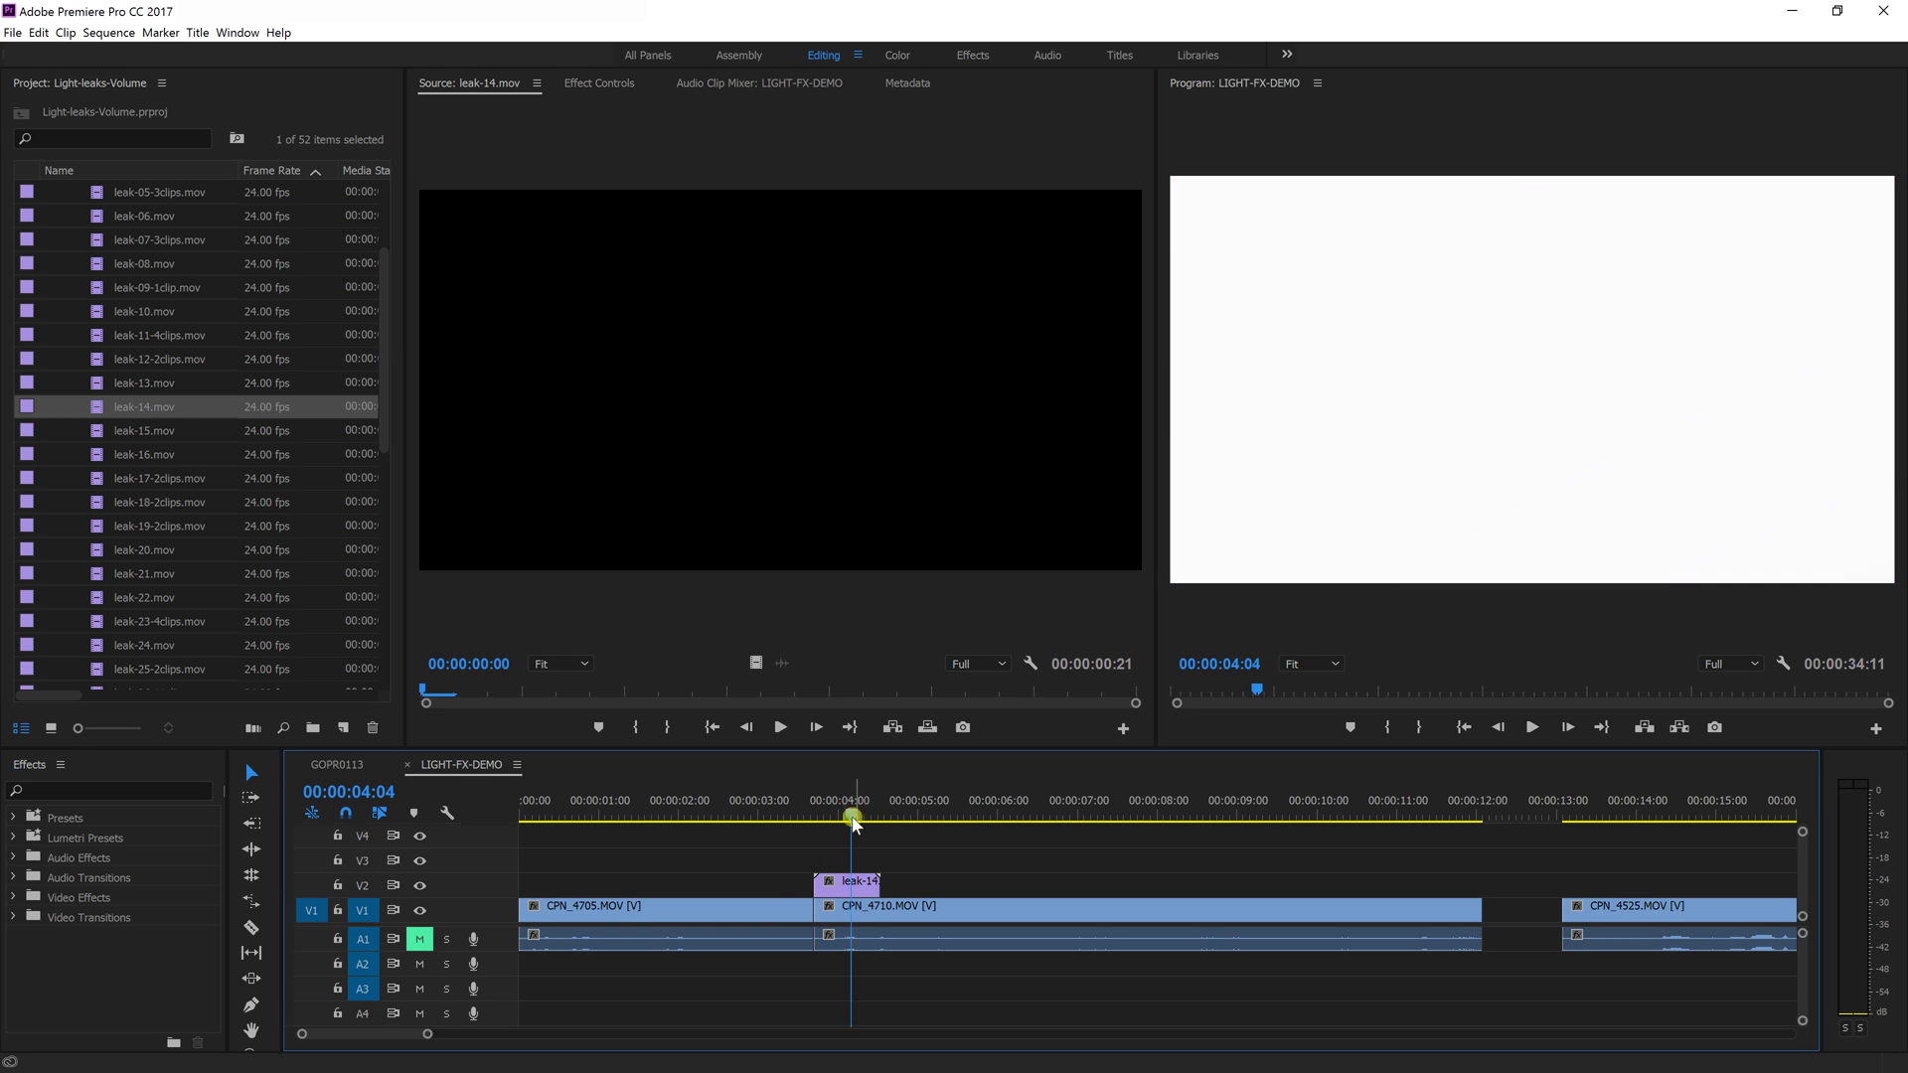
left_click_drag(825, 882, 749, 885)
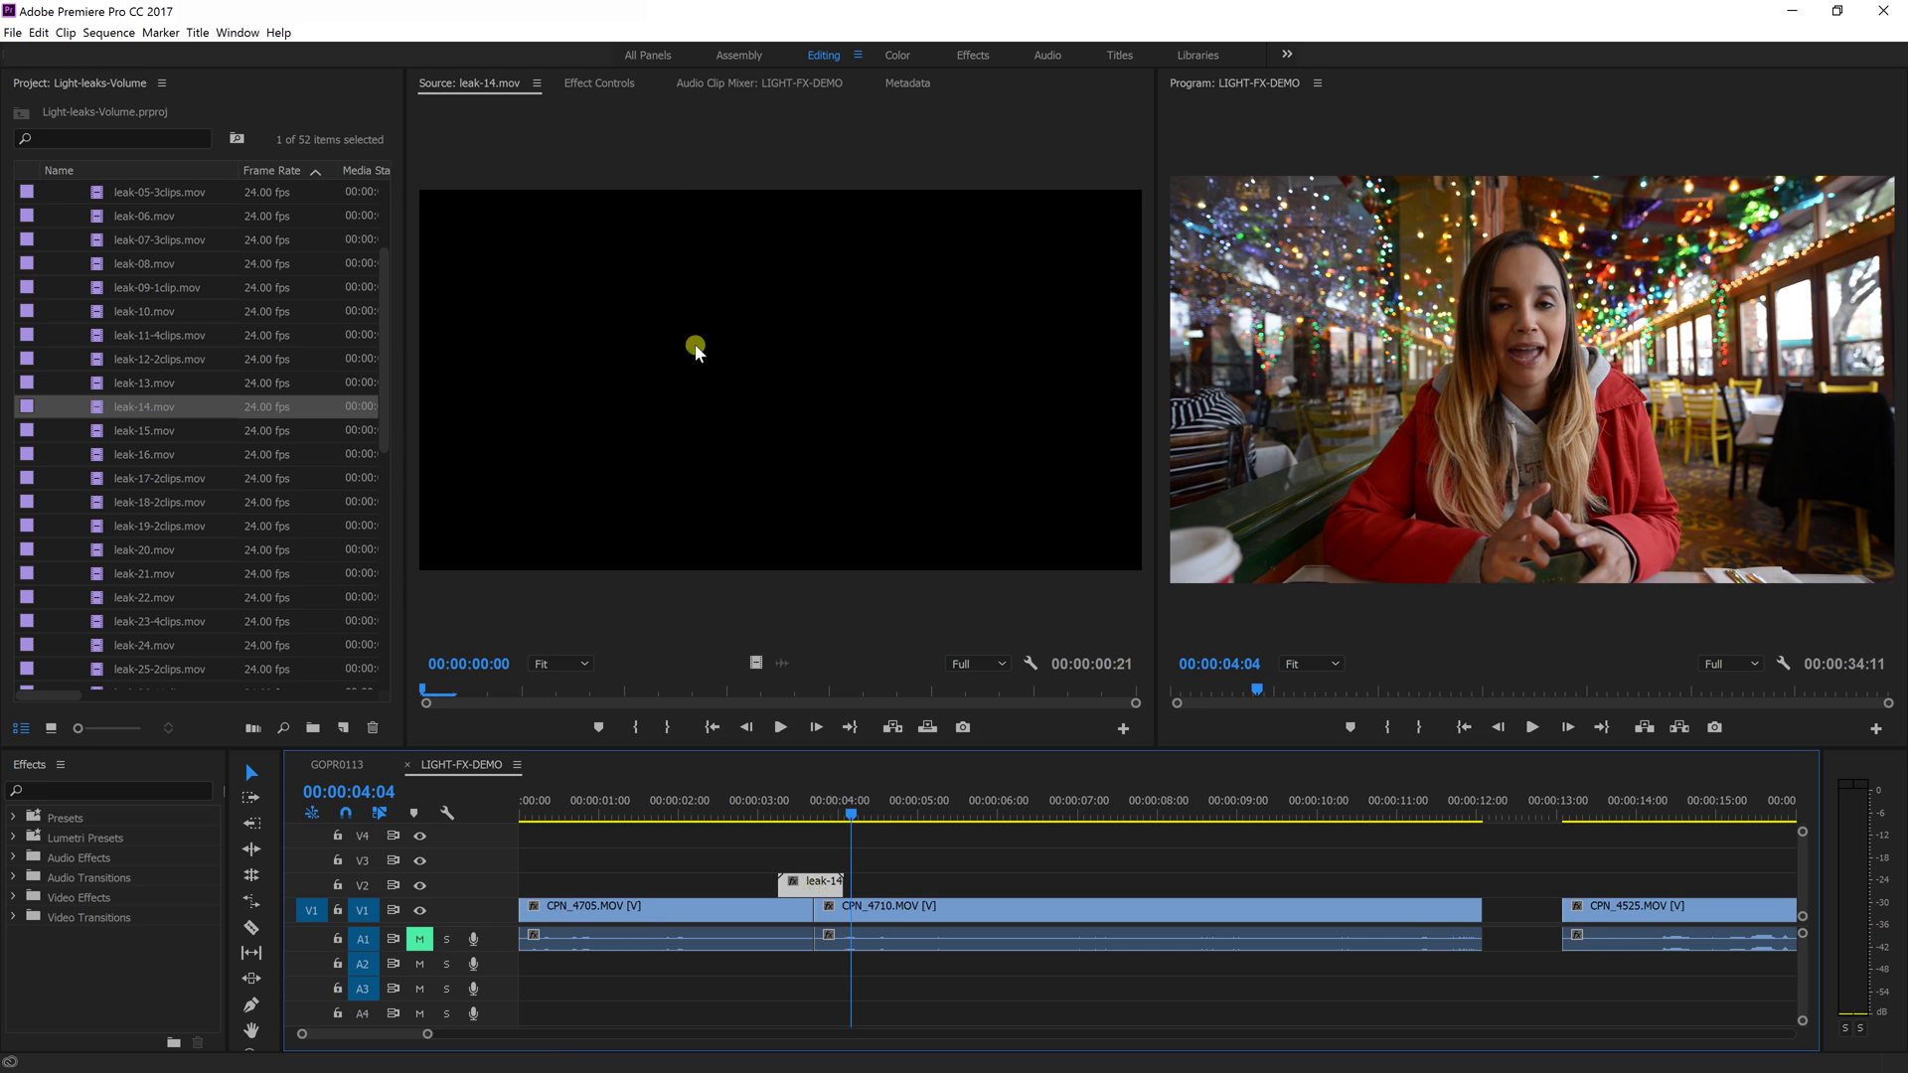
Step: Set the blend mode of the leak-14.mov clip on V2 to Screen
left_click(604, 83)
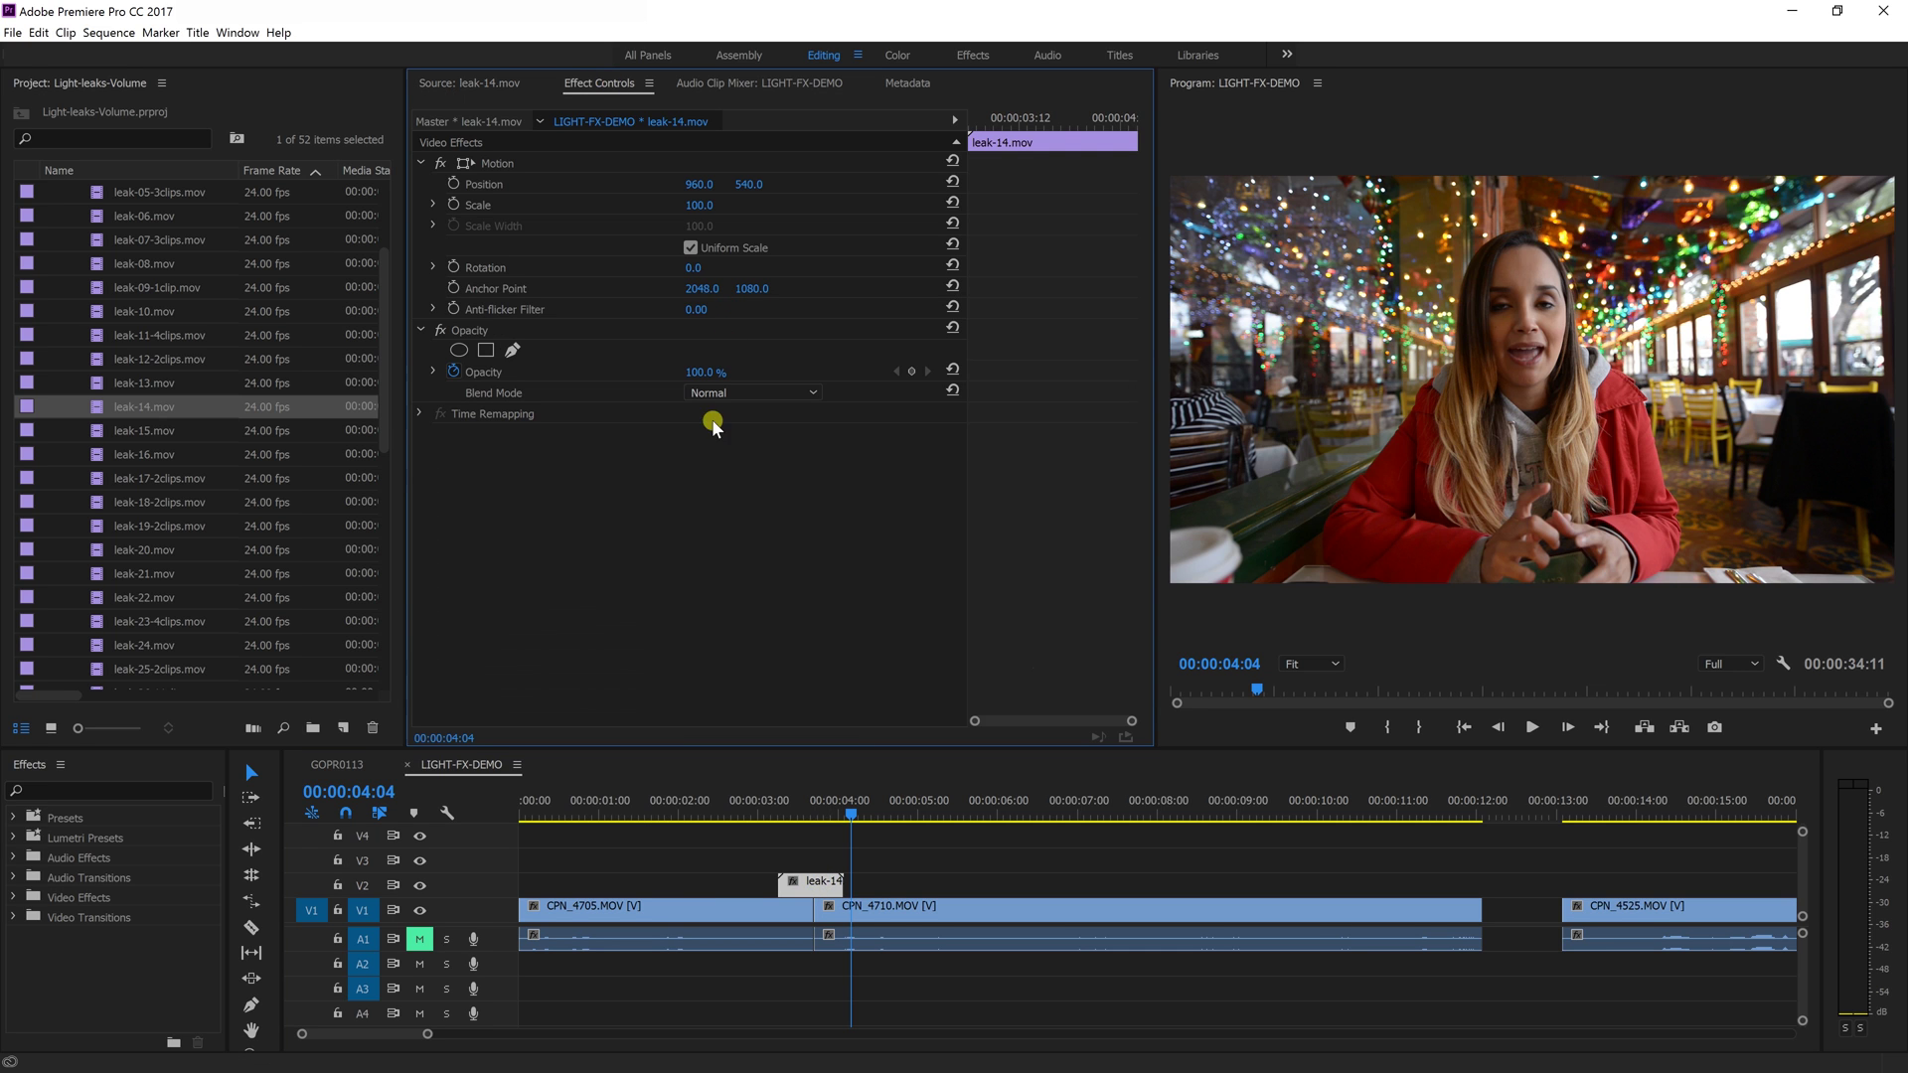
left_click(746, 392)
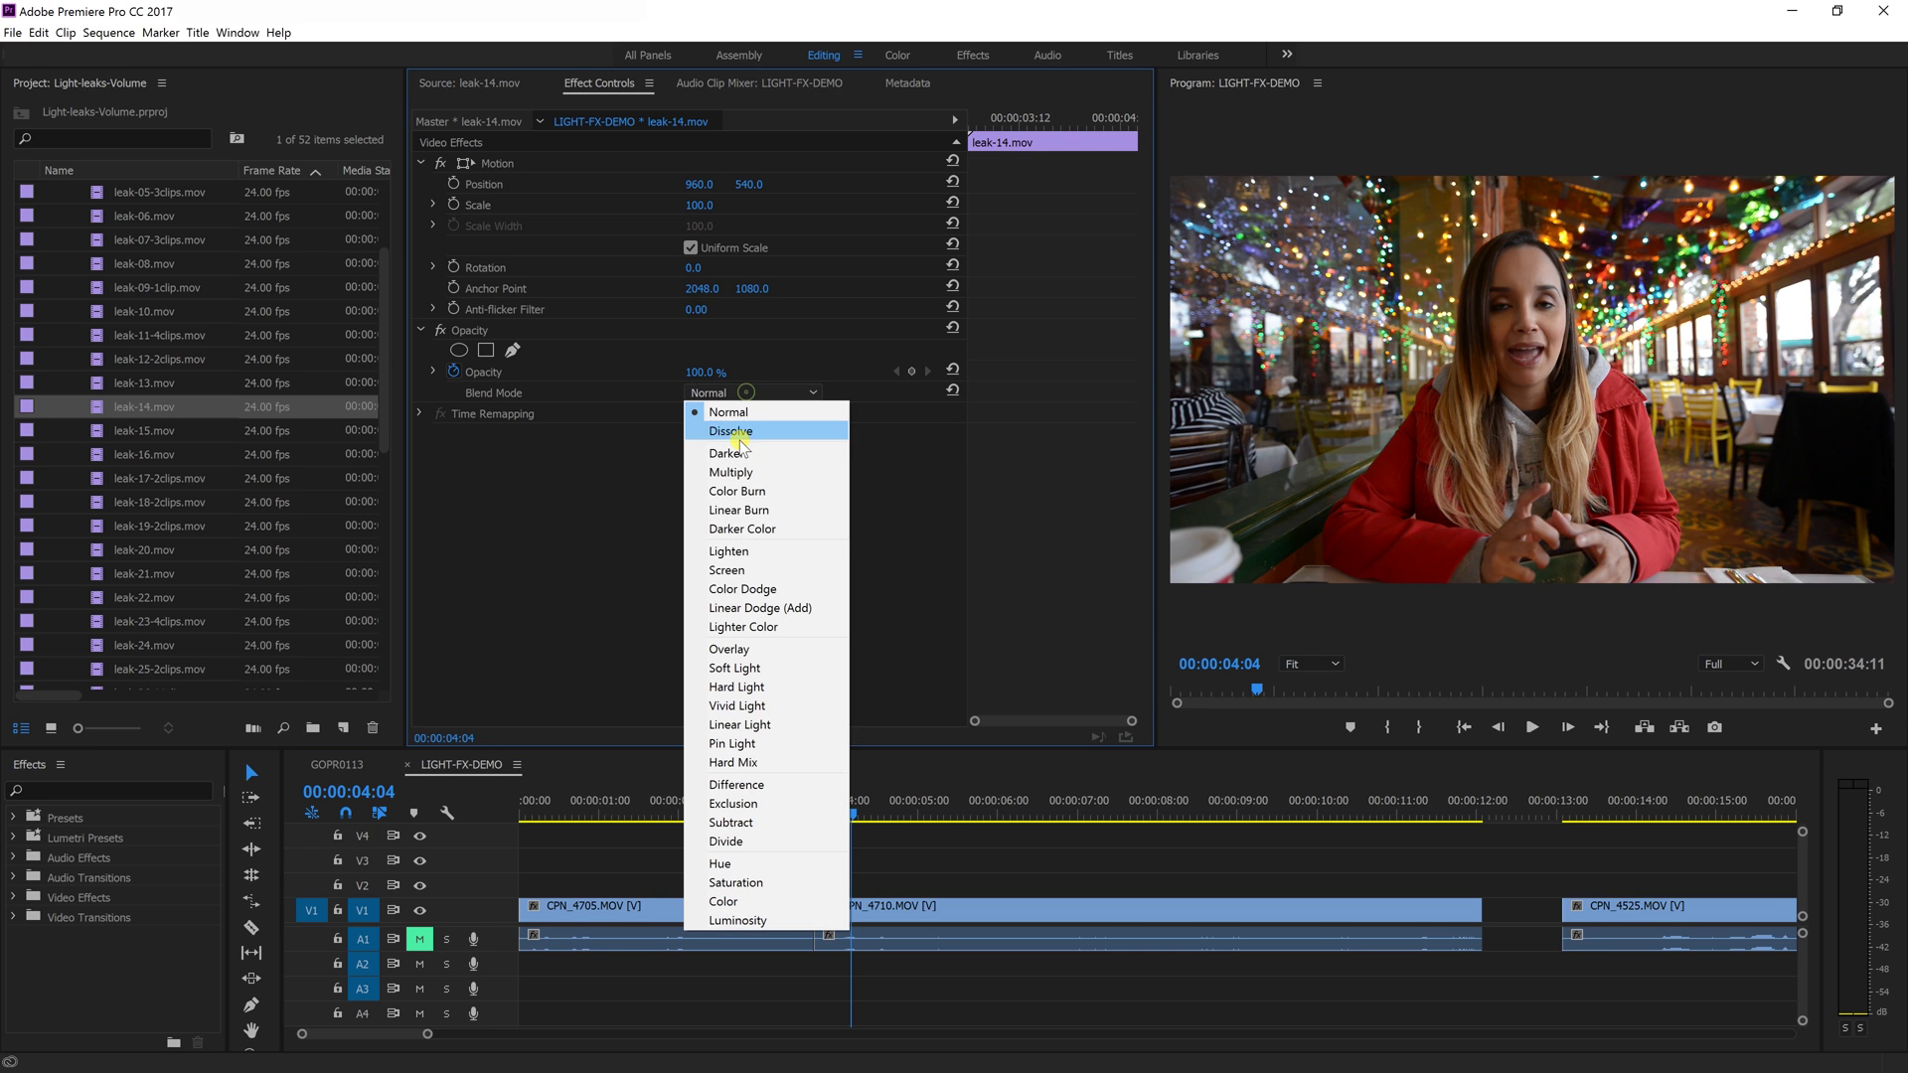
left_click(727, 570)
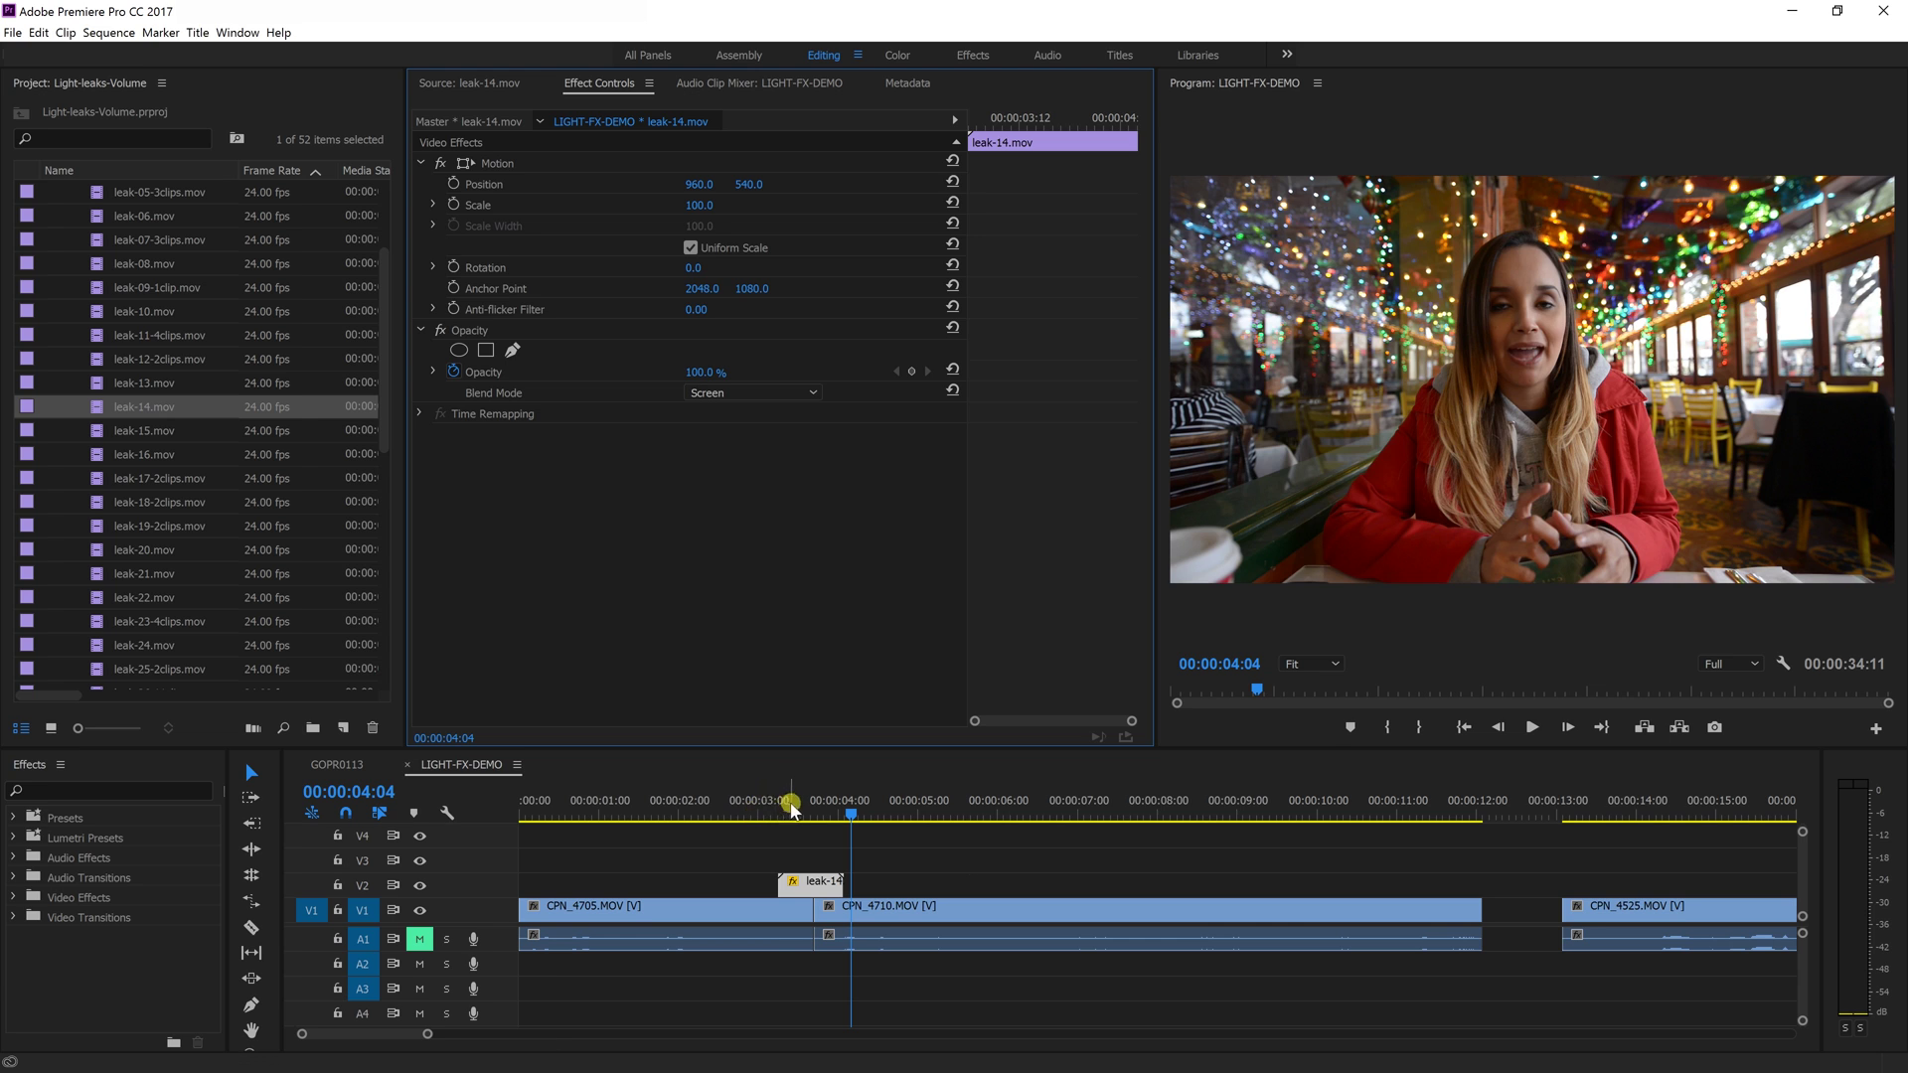
Step: Check the blended leak at 00:00:03:12 and play the sequence across the transition from 00:00:02:19
left_click(798, 807)
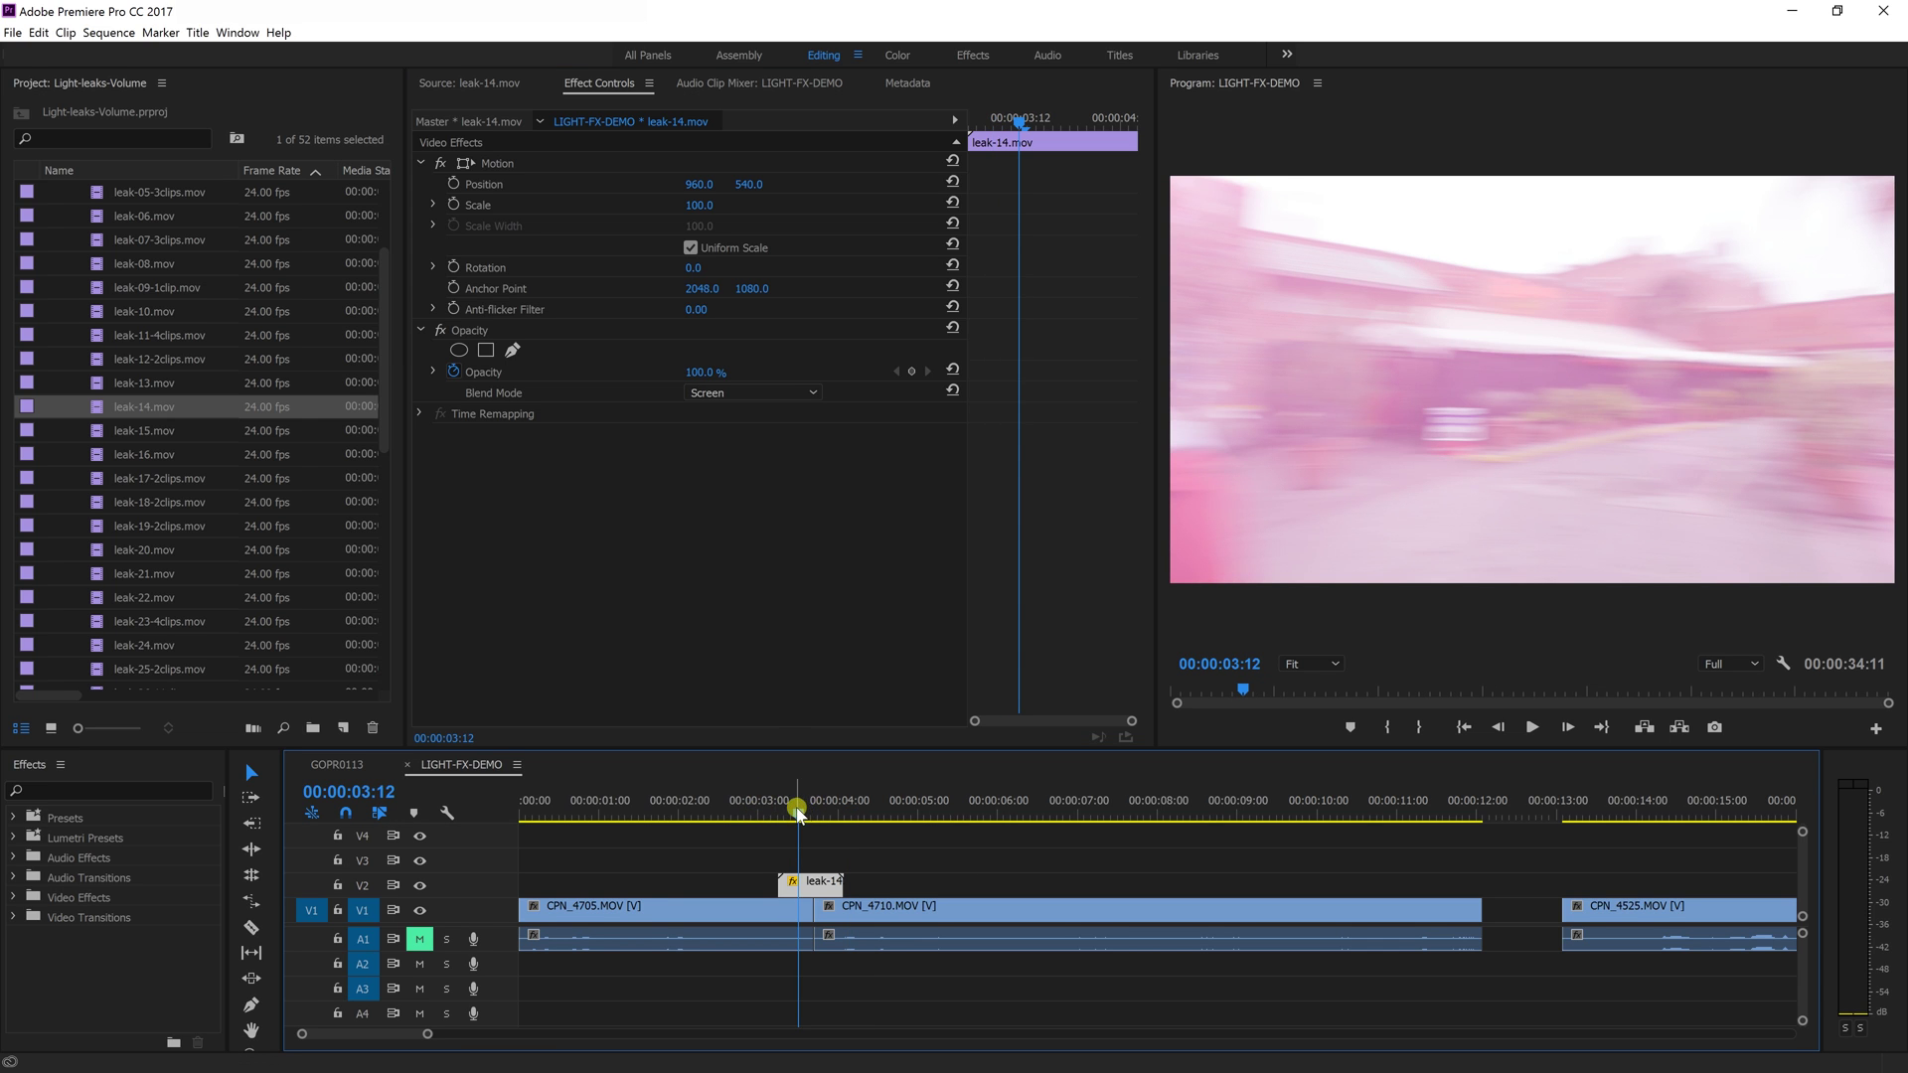
left_click_drag(799, 815, 738, 833)
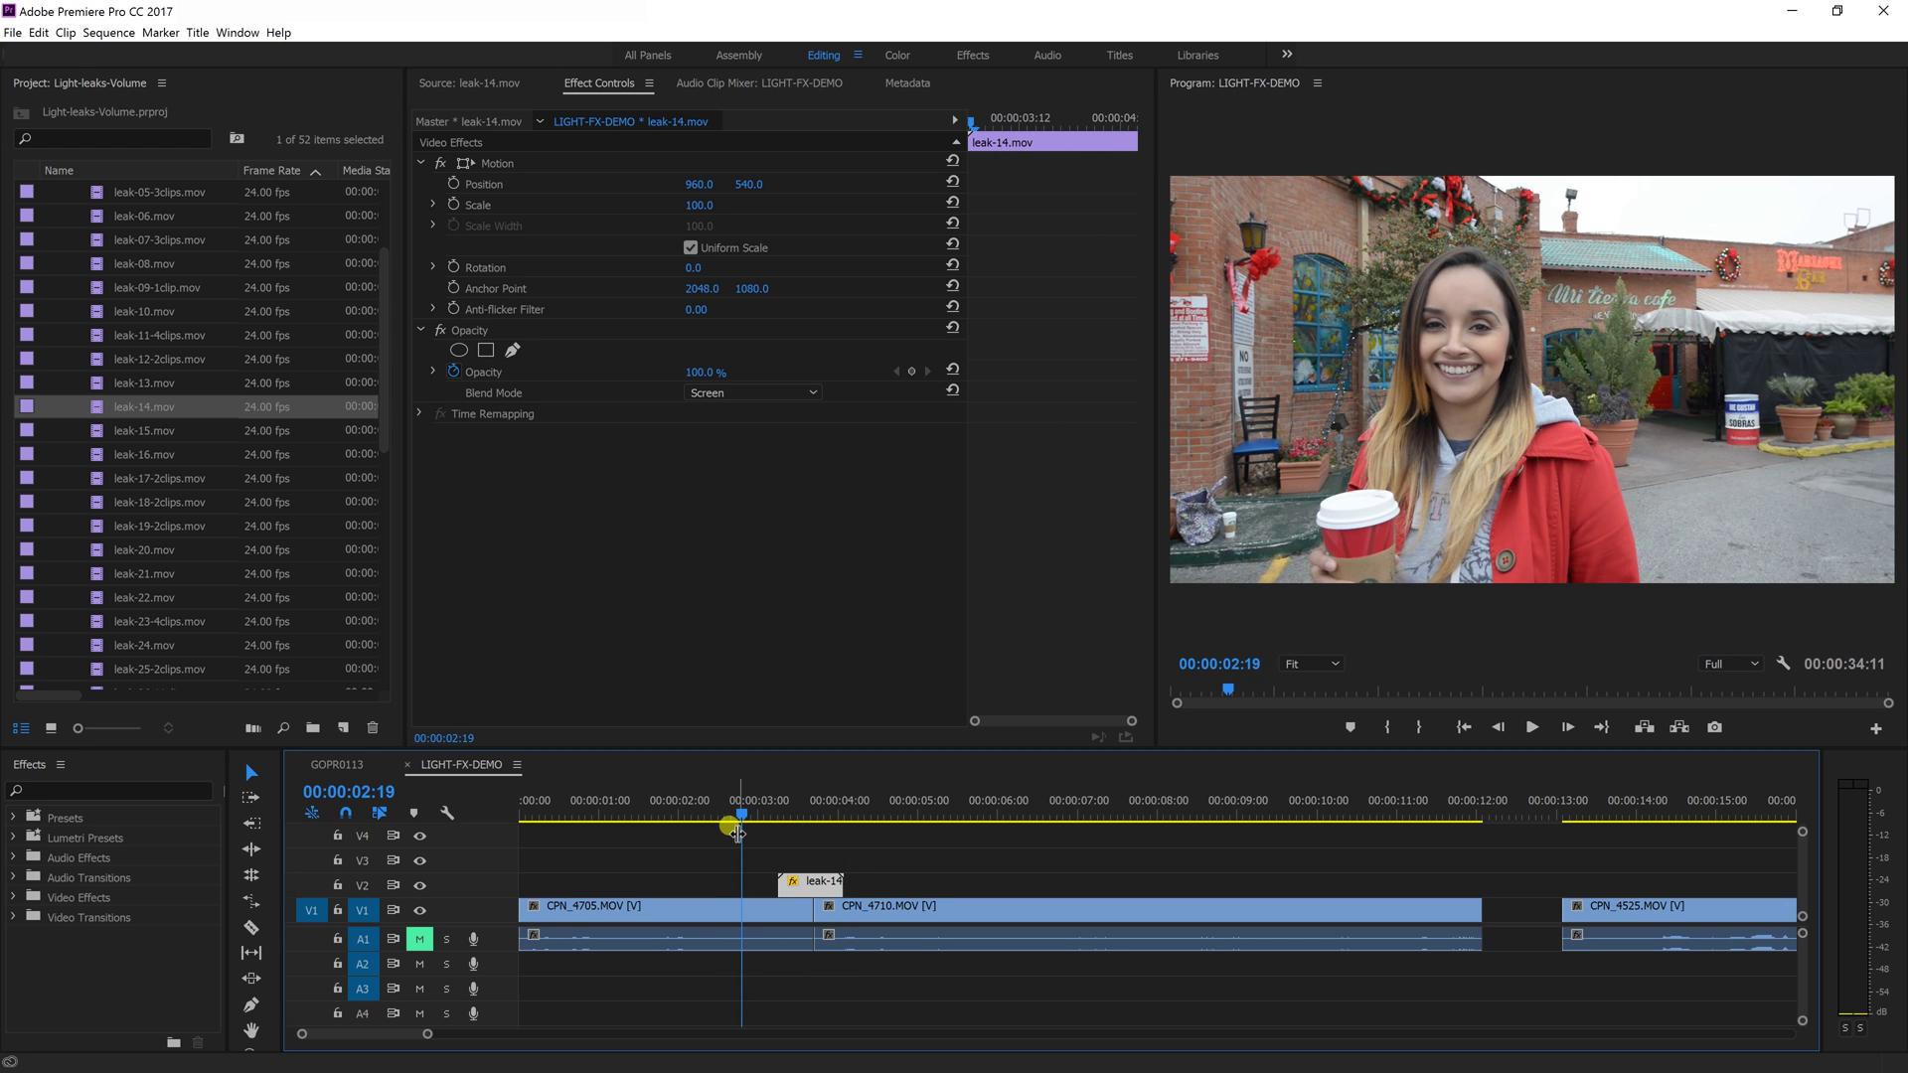
key("space")
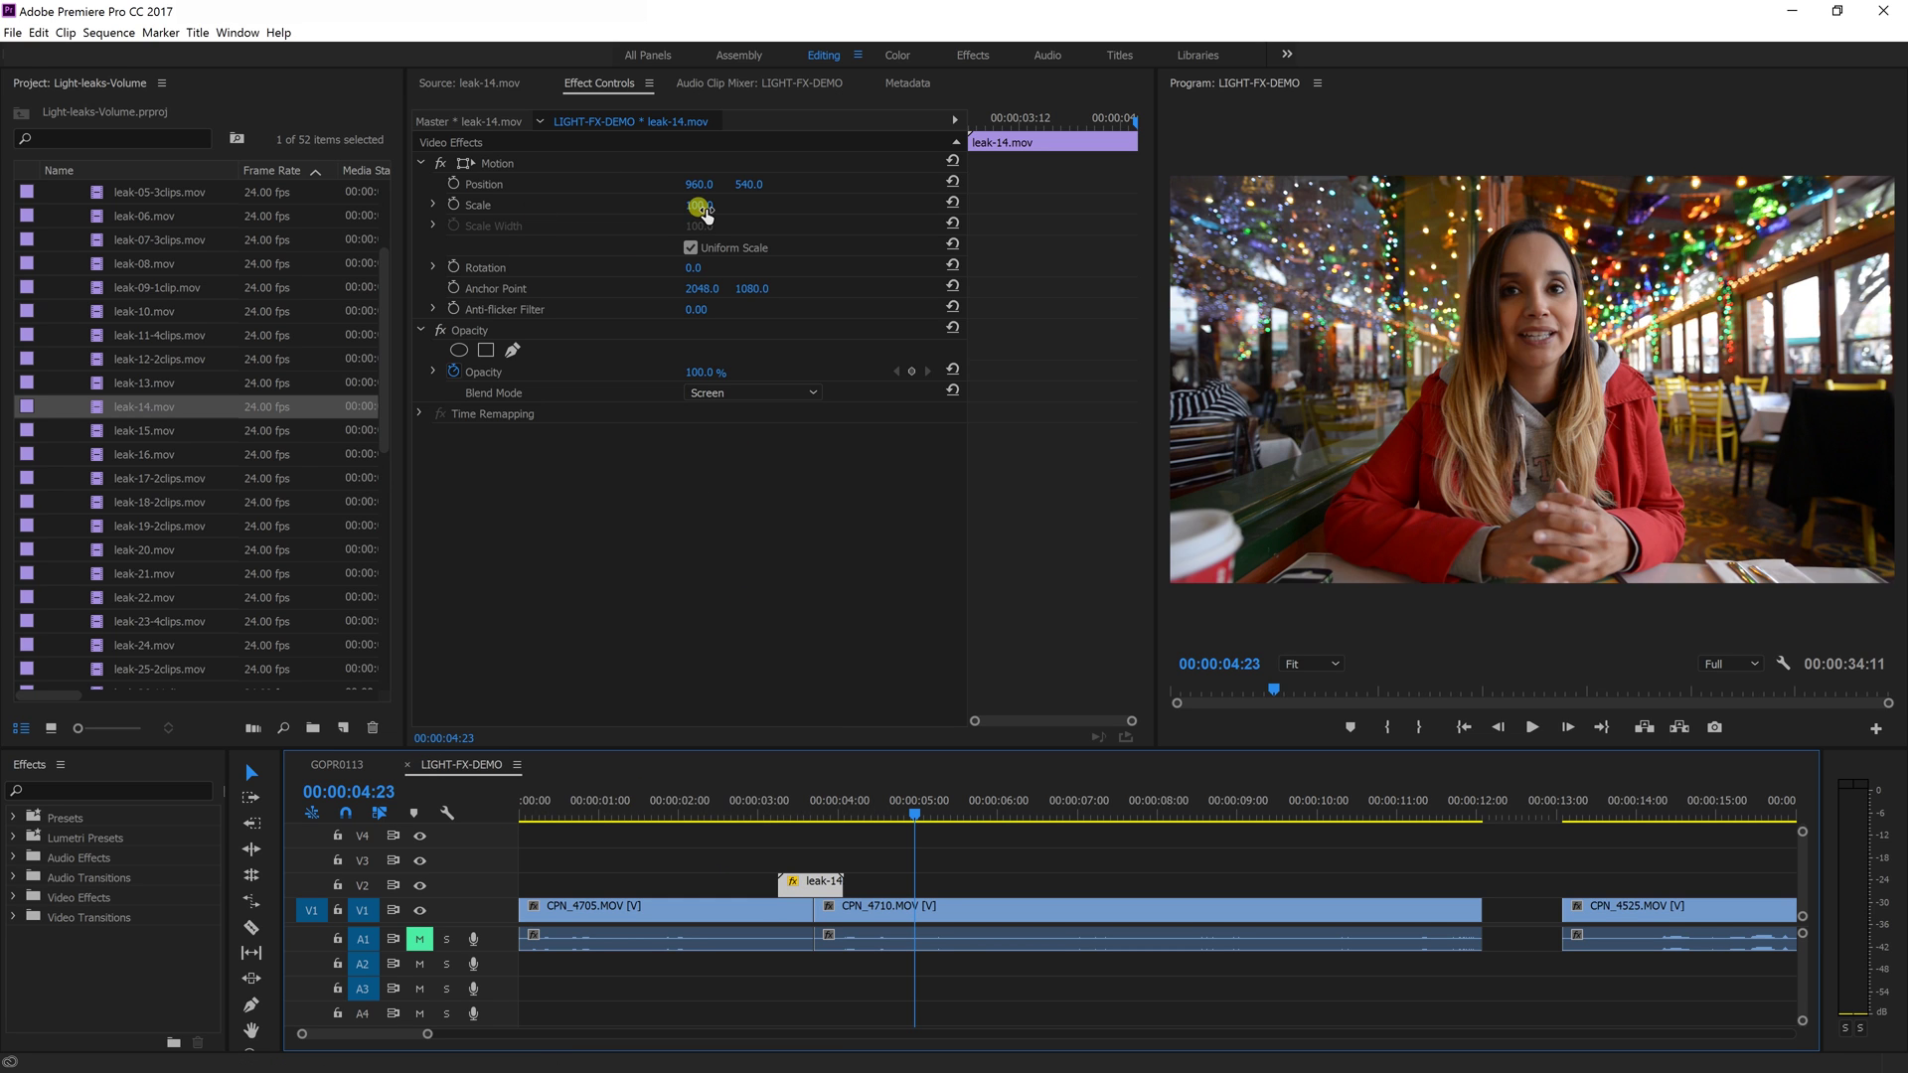
Step: With the playhead at 00:00:03:14, set the scale of the leak-14.mov clip to 52
left_click(805, 801)
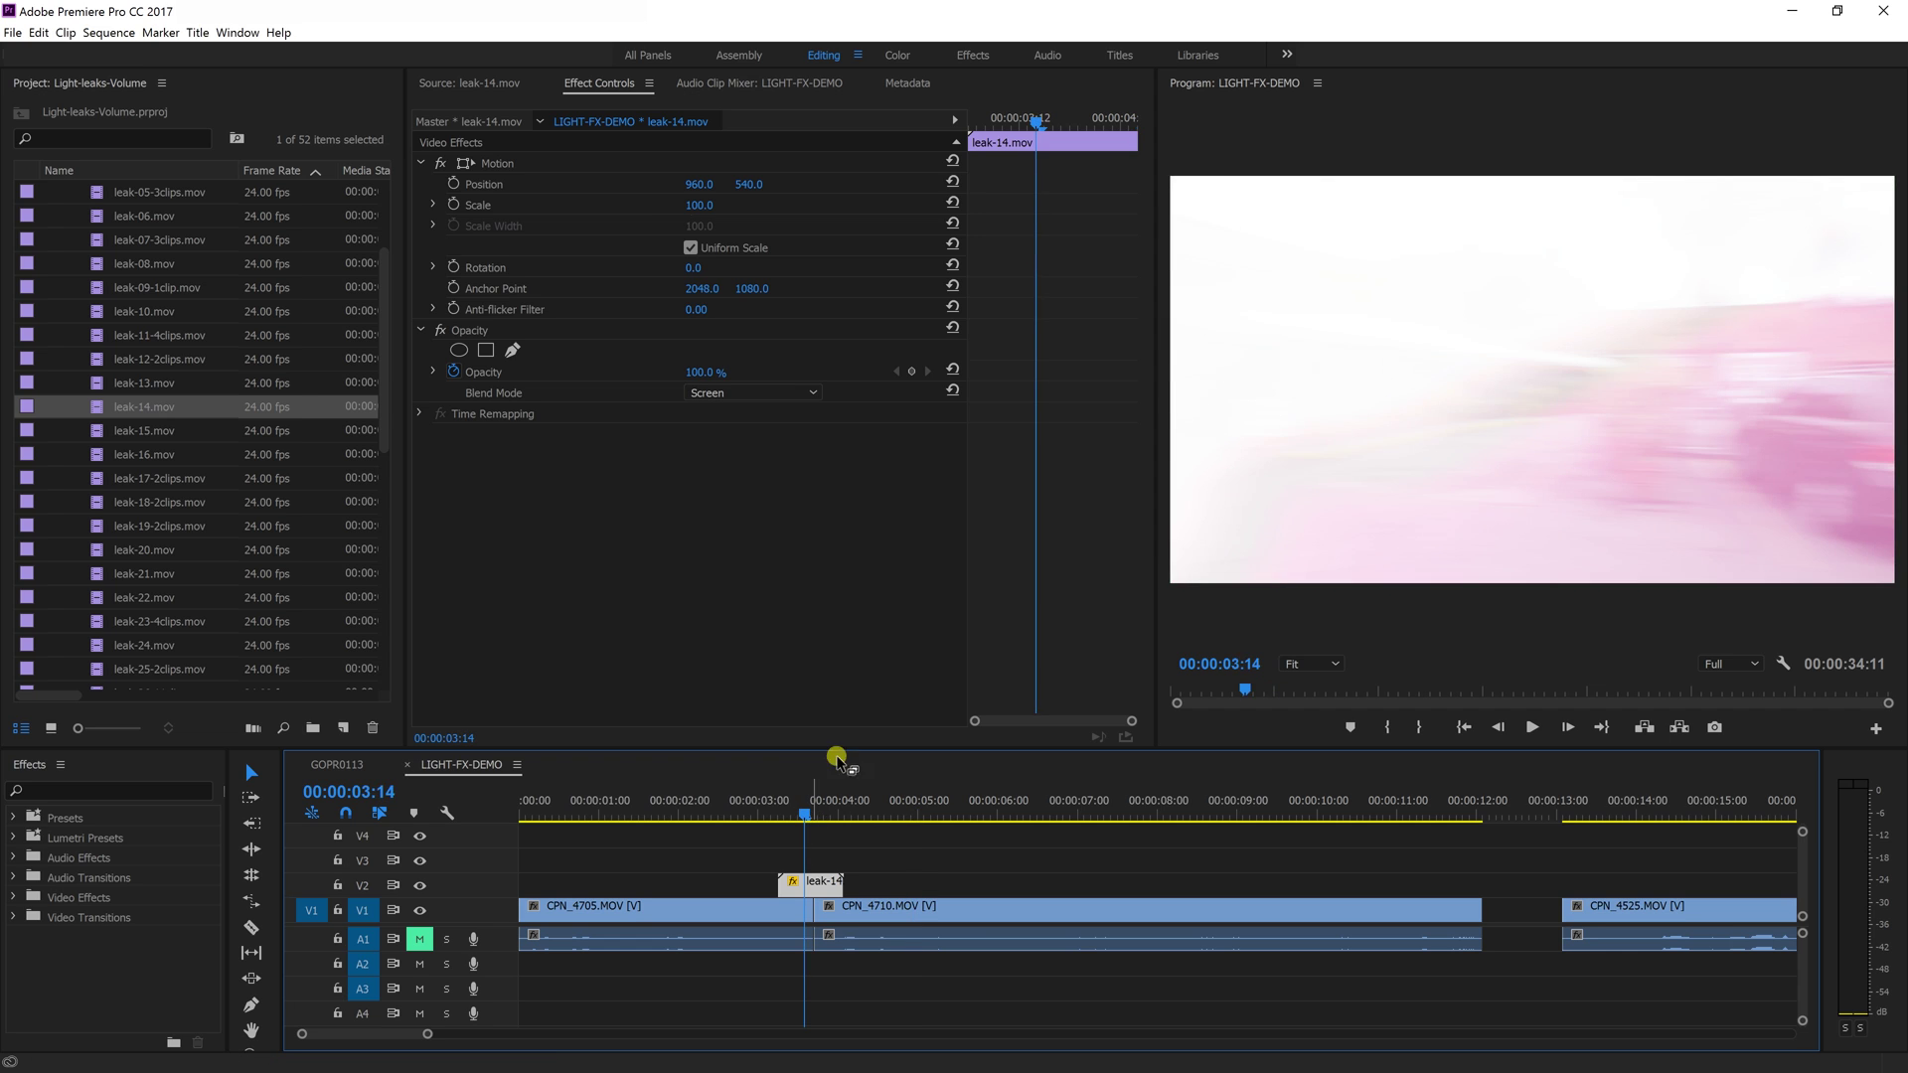
left_click(690, 205)
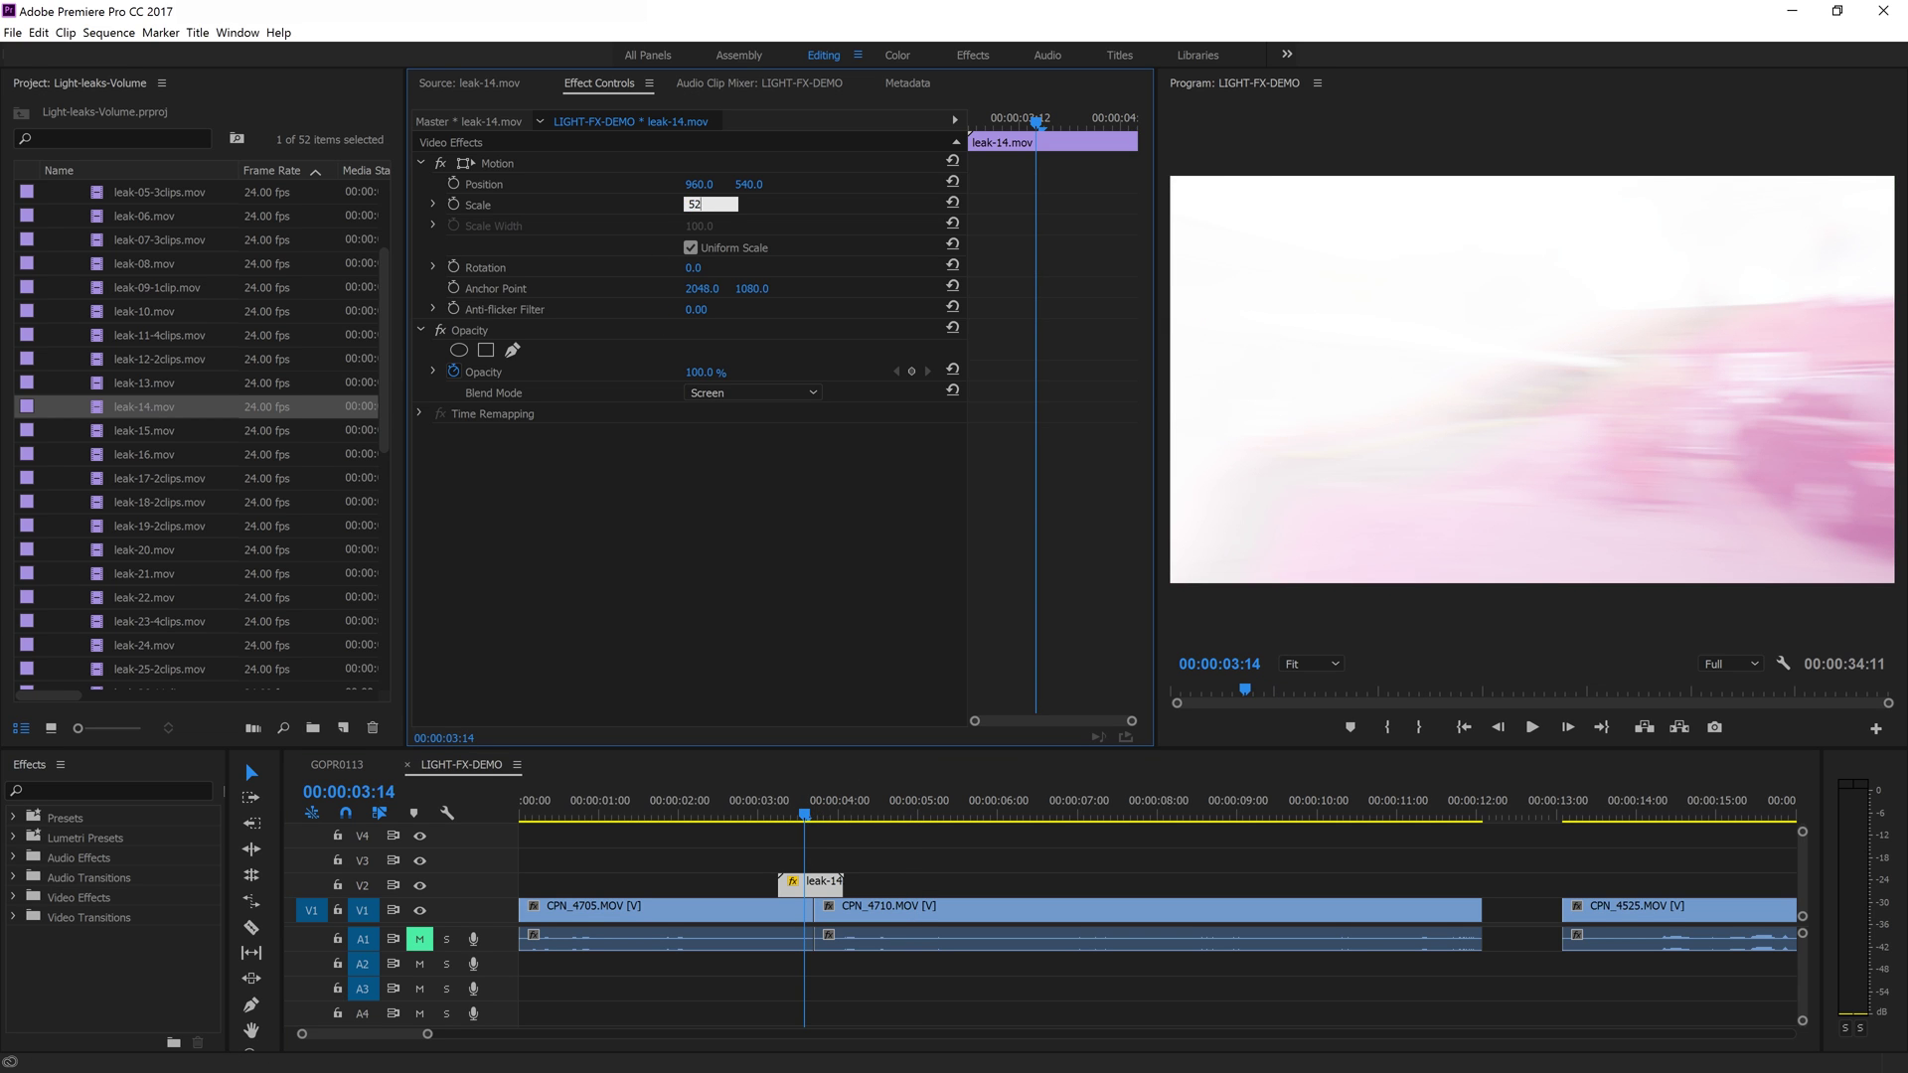
type("52")
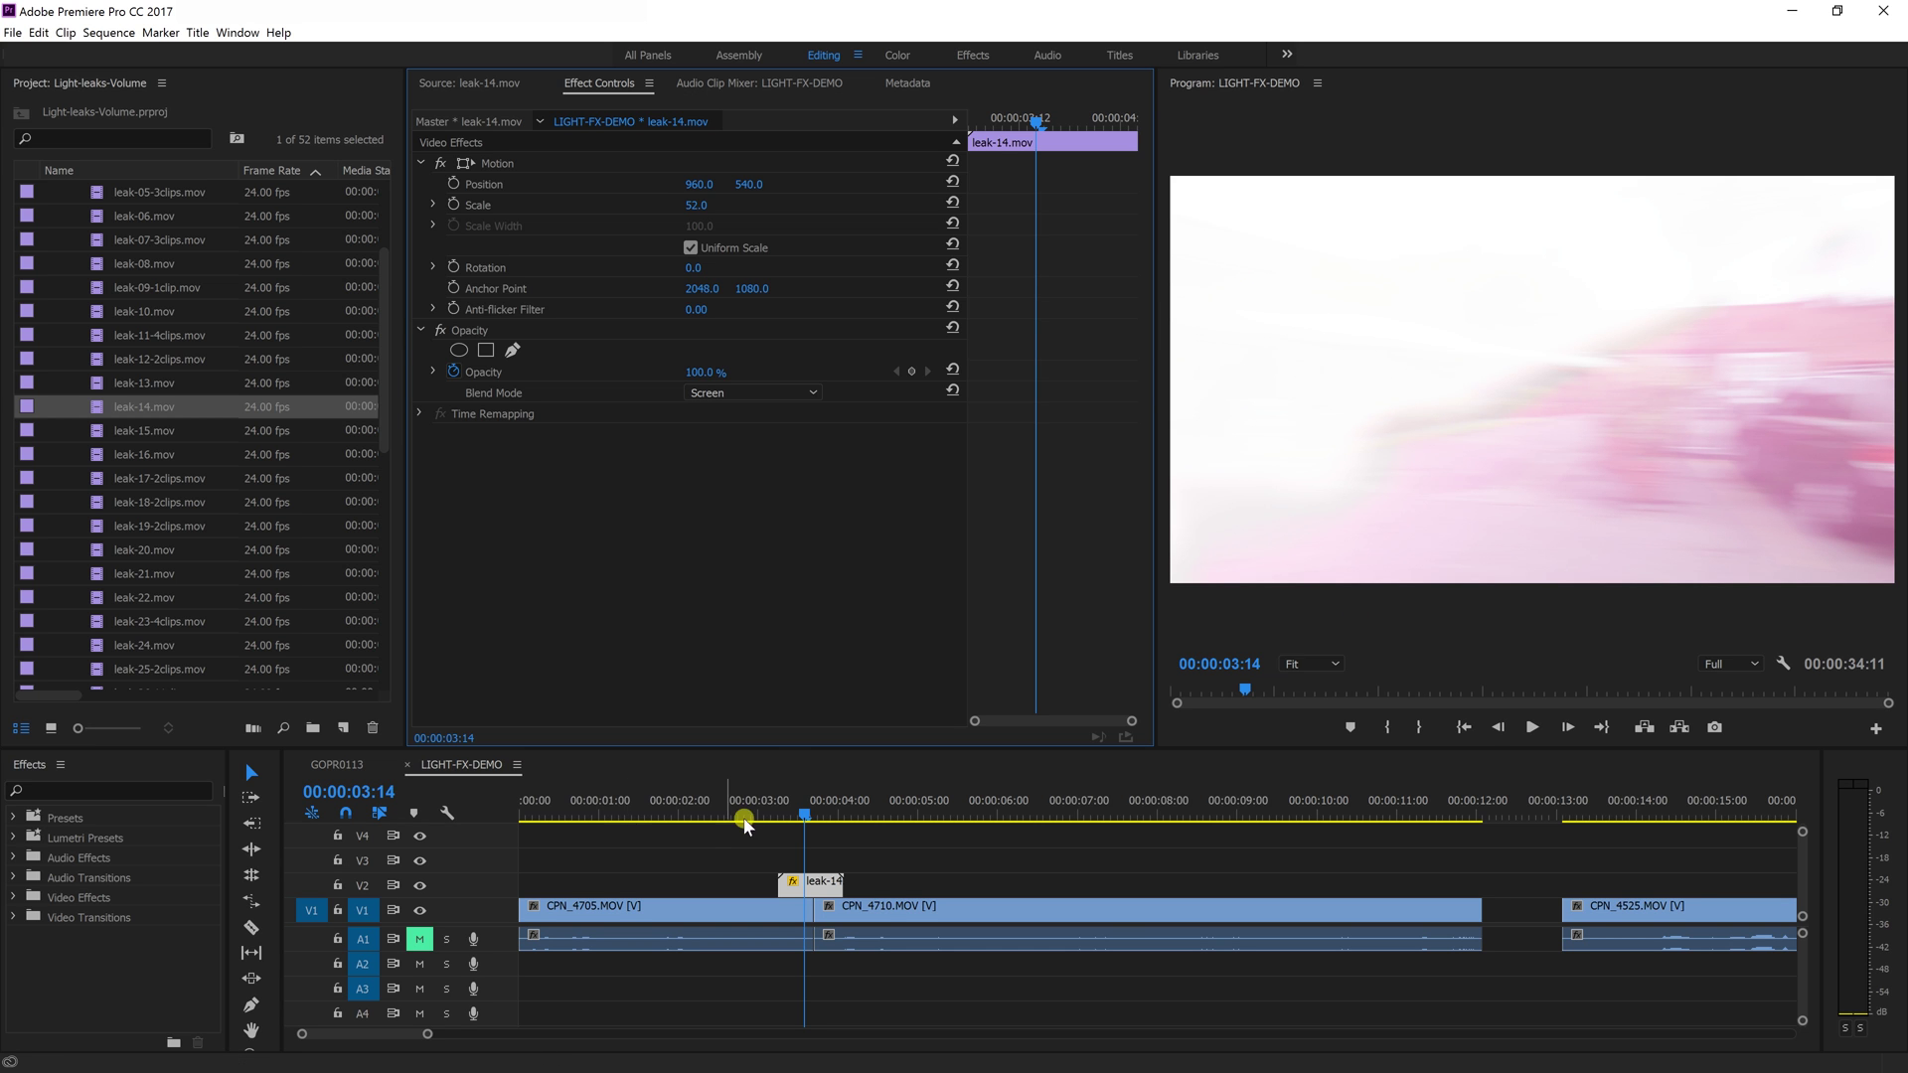
Step: Review the rescaled leak transition and move the playhead to 00:00:33:02, just after the last cut in the sequence
left_click_drag(785, 815, 754, 839)
left_click_drag(427, 1034, 541, 1051)
left_click_drag(1423, 787, 1596, 826)
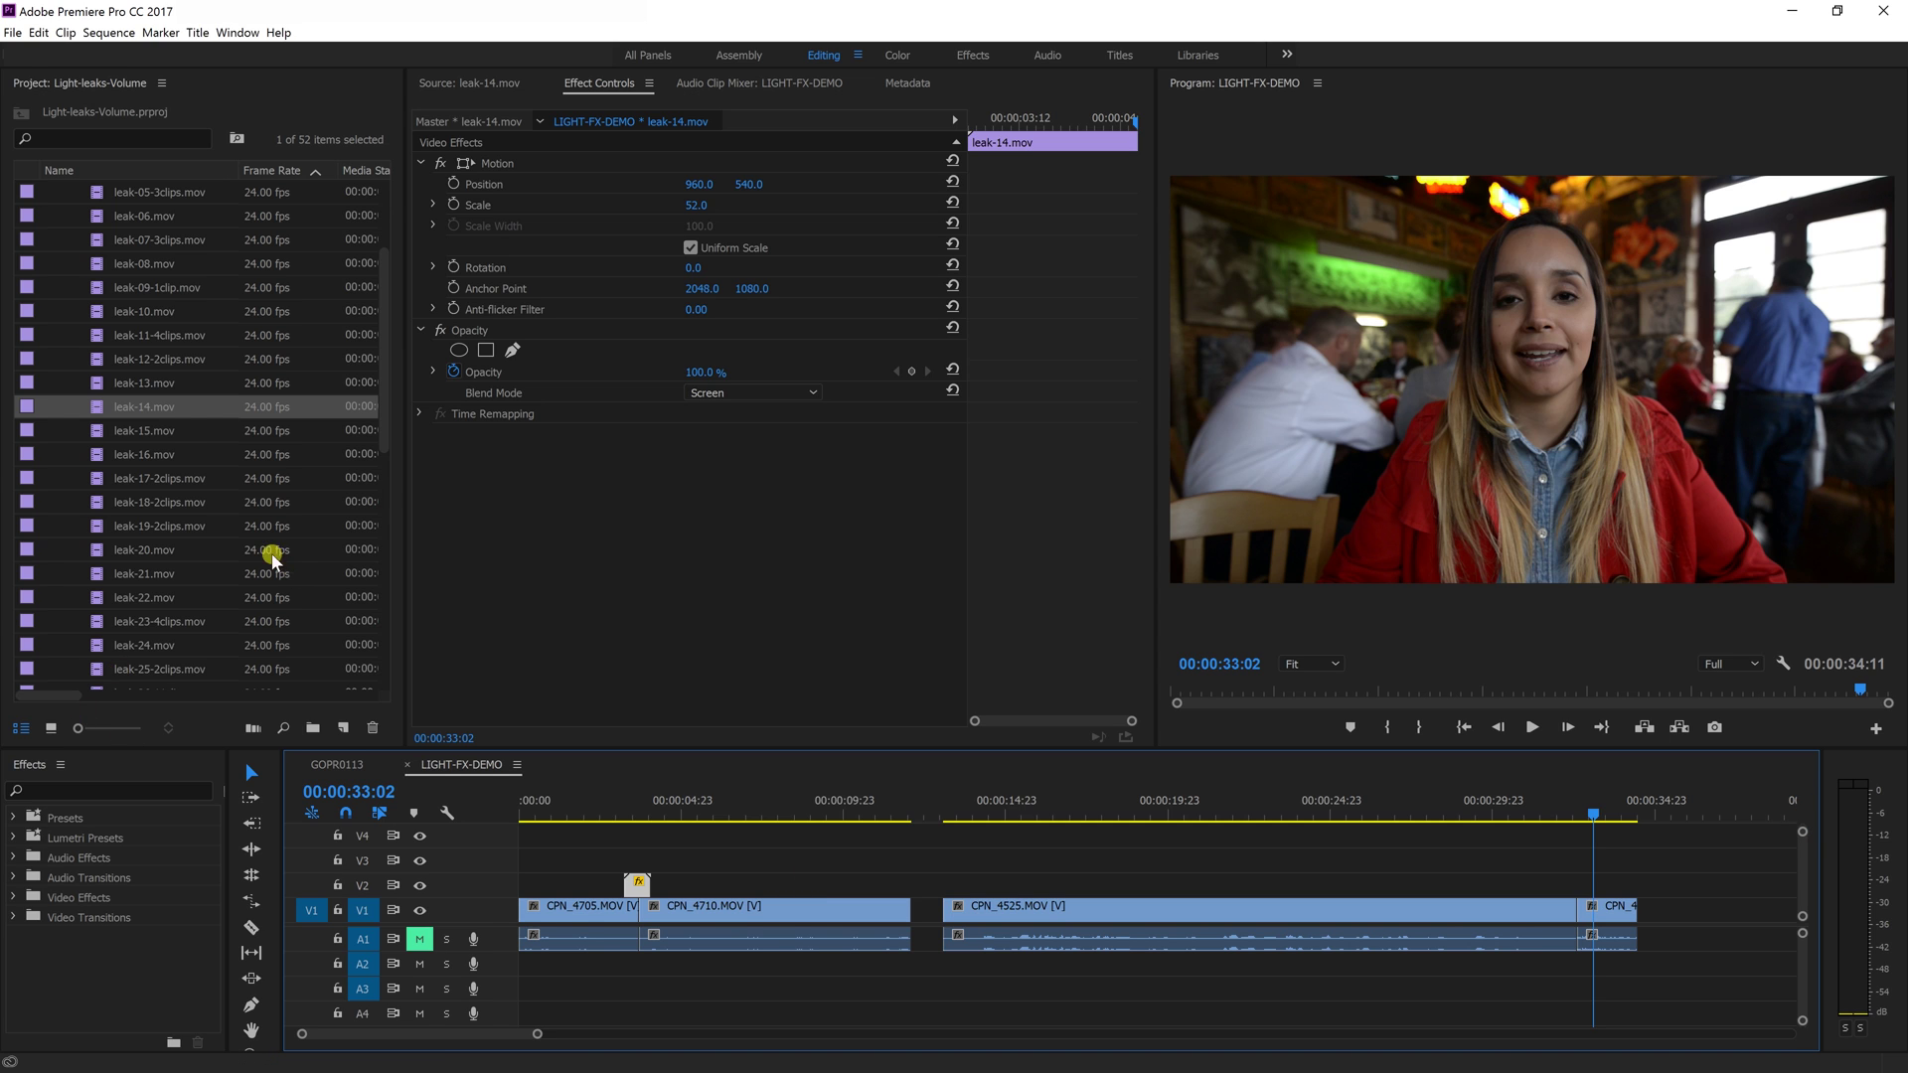
Step: Open leak-18-2clips.mov in the Source monitor and mark a 17-frame In-to-Out range ending at 00:00:01:14
left_click(145, 502)
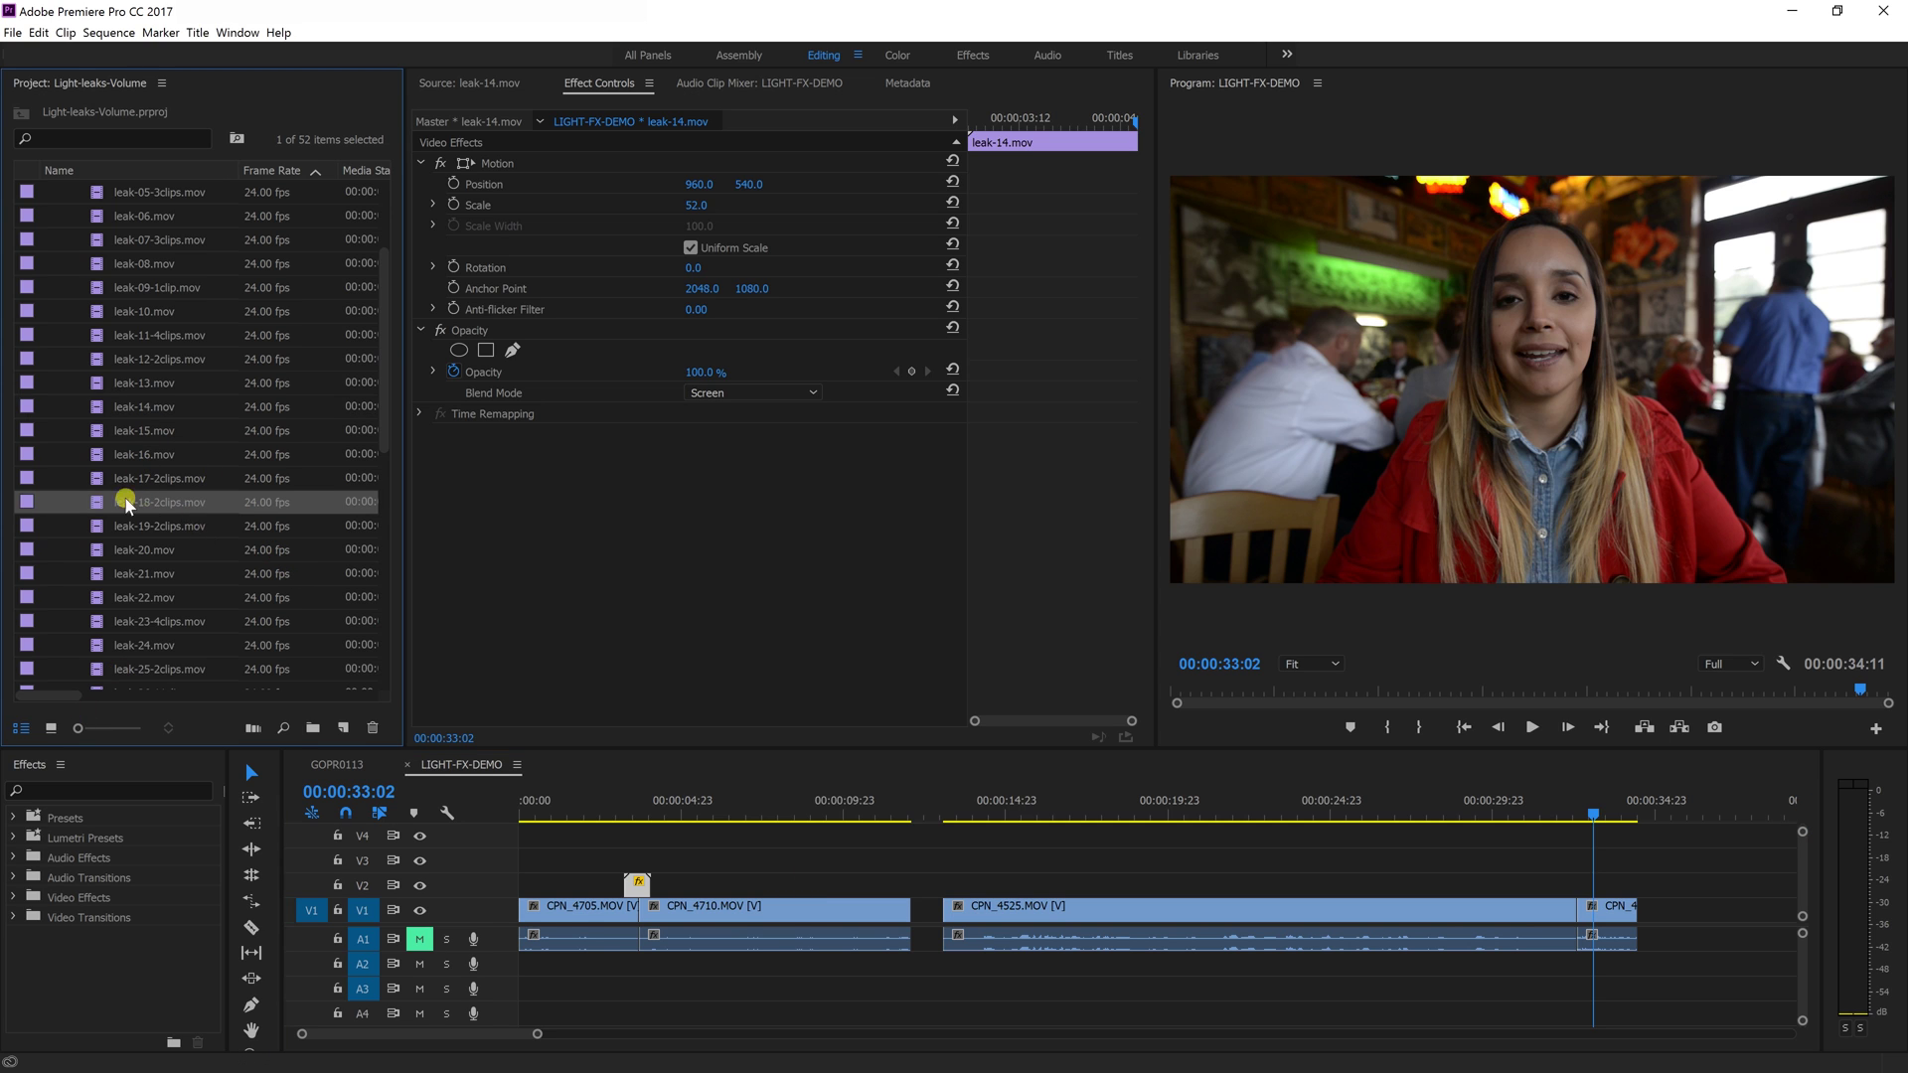
double_click(95, 502)
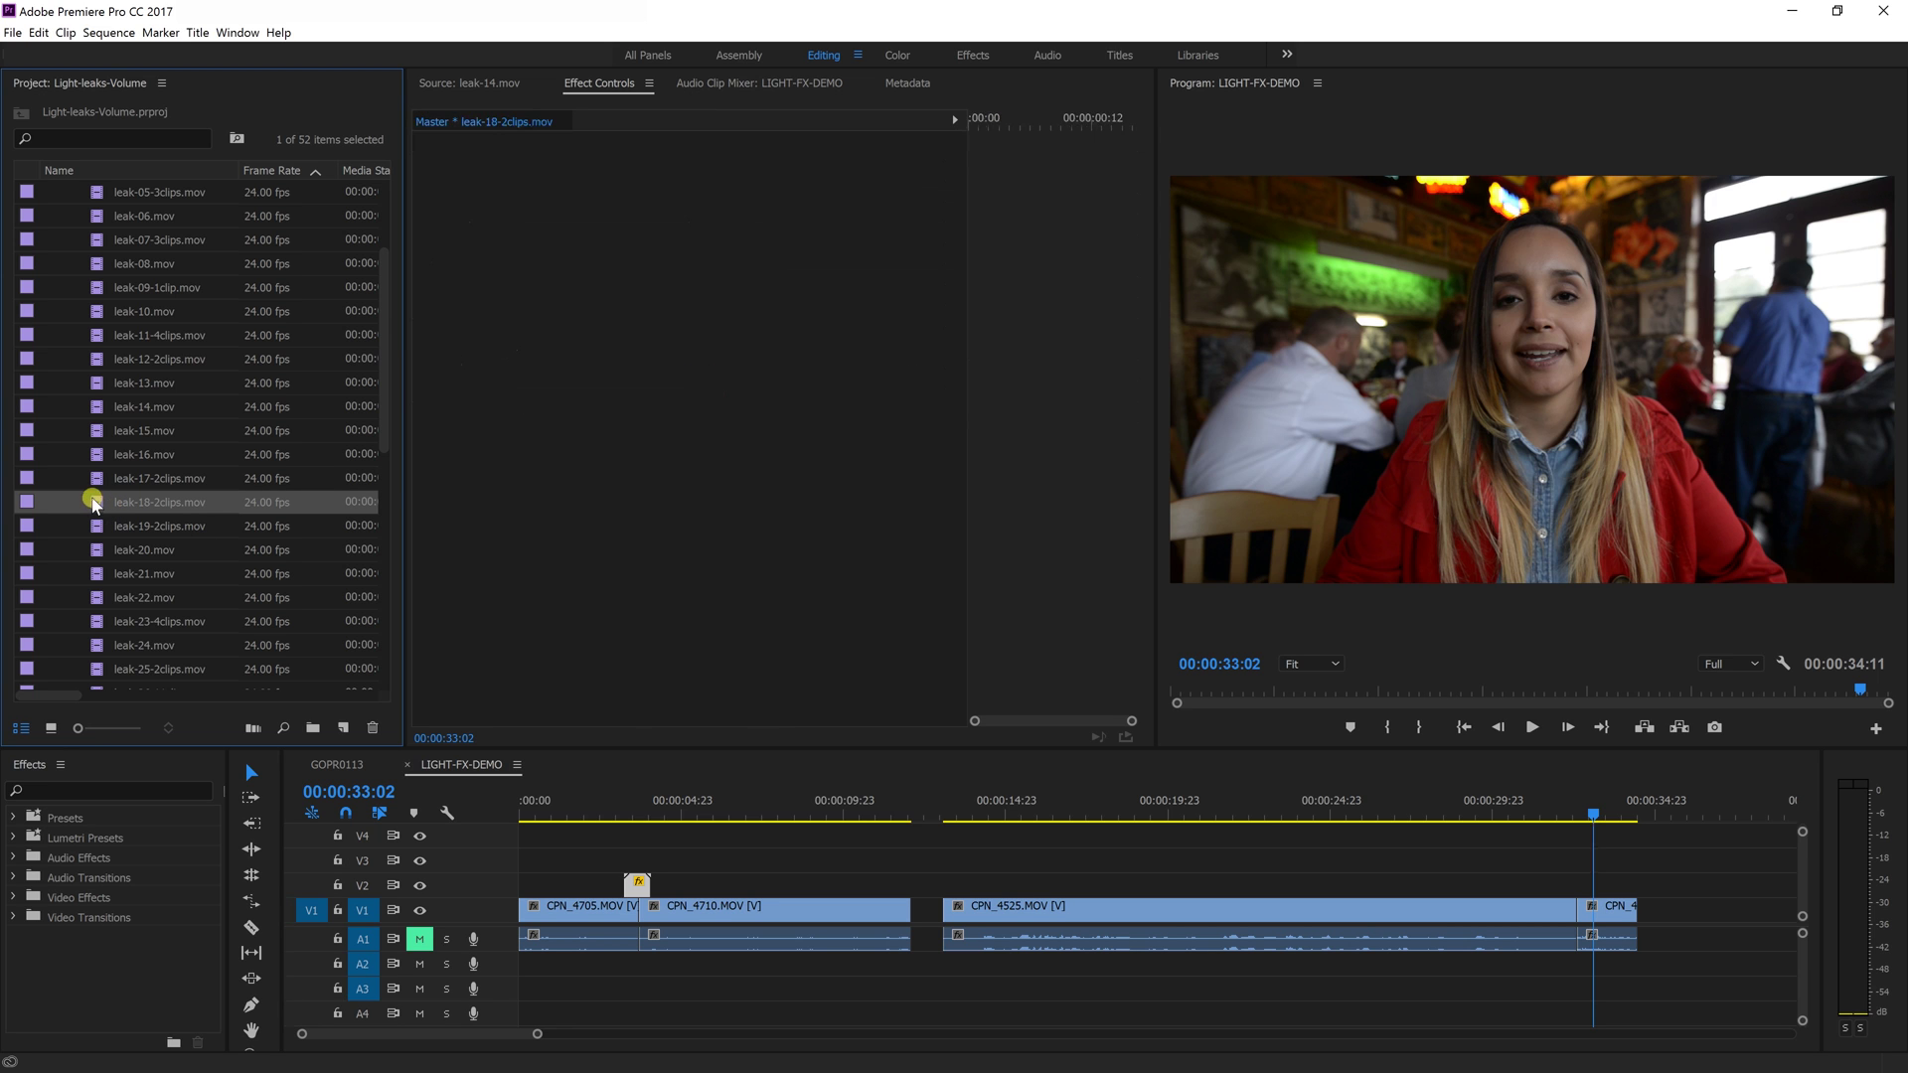
left_click_drag(428, 692, 588, 709)
left_click_drag(689, 722, 730, 712)
left_click(633, 728)
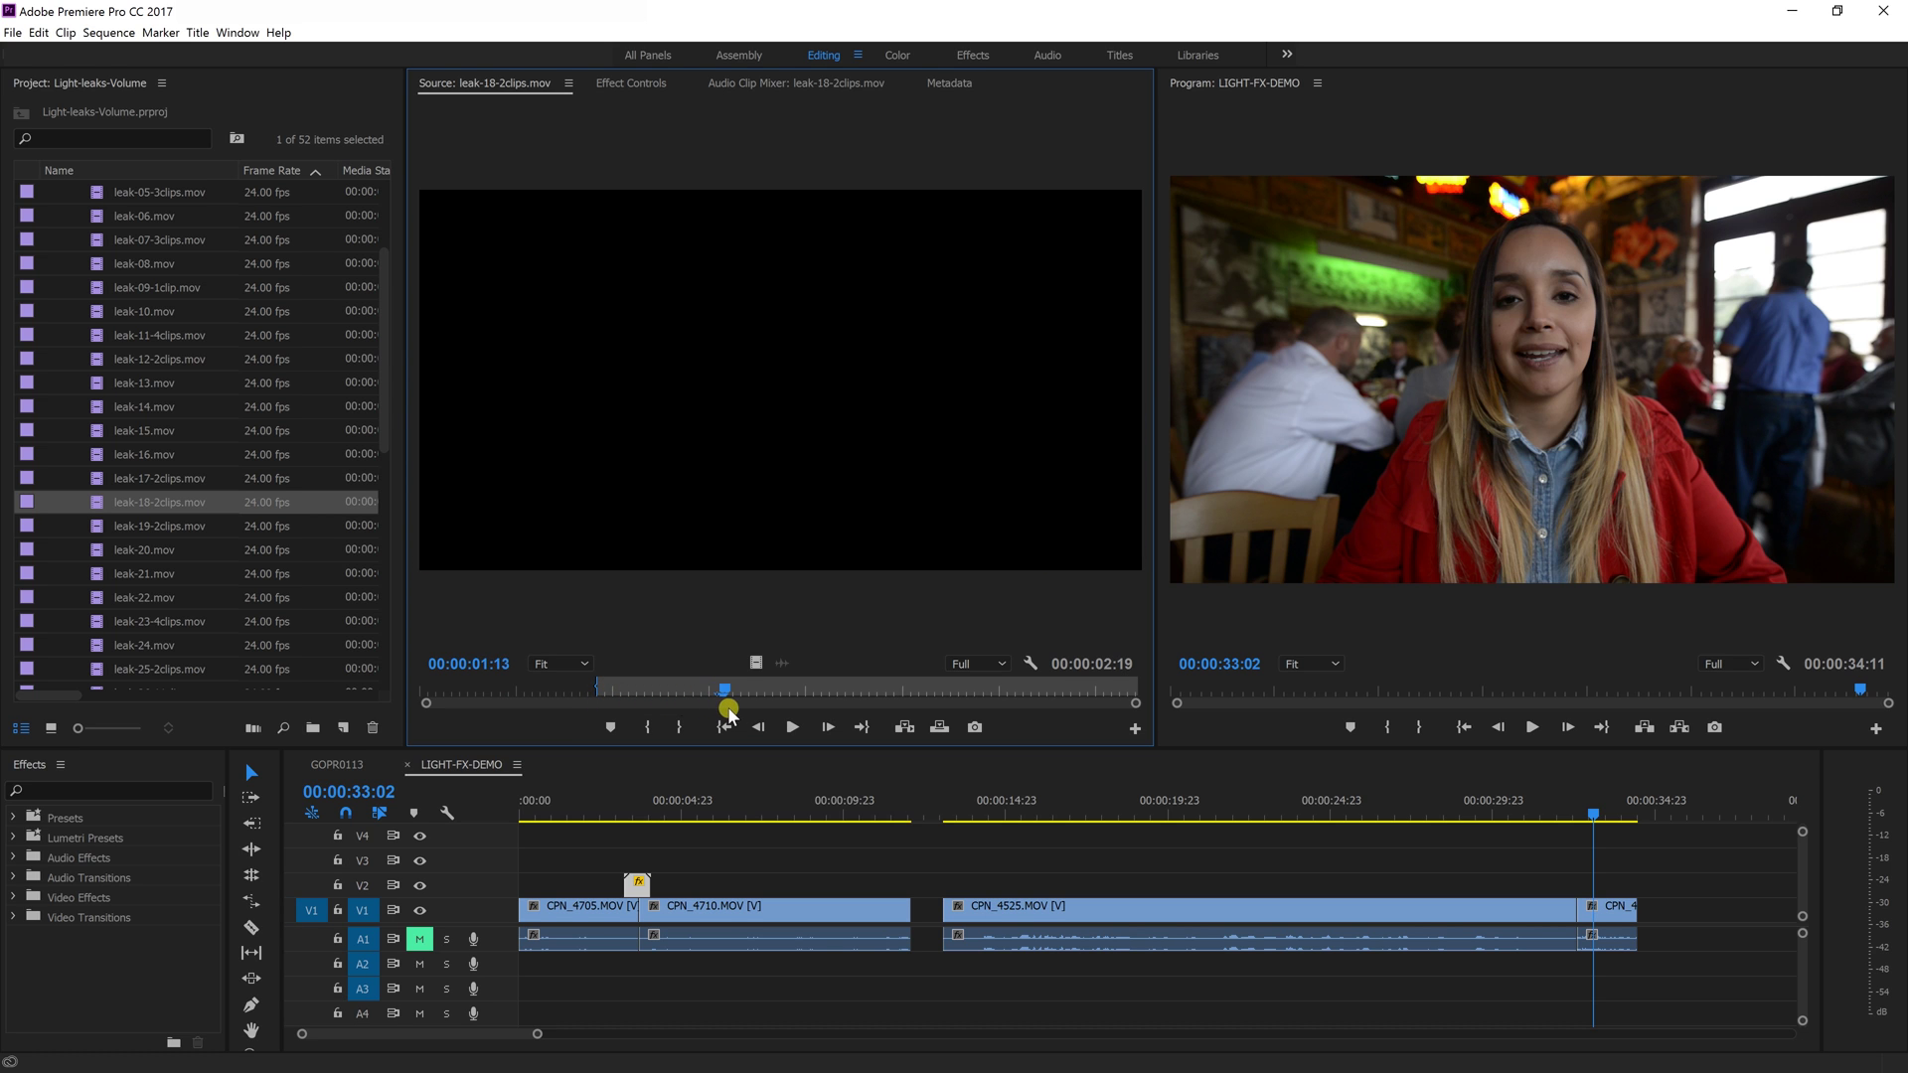
left_click(682, 730)
Step: Place the marked leak-18-2clips.mov range on V2 and shift it to start at 00:00:32:05, straddling the cut after CPN_4525.MOV
left_click_drag(1359, 857, 1564, 884)
left_click(1565, 800)
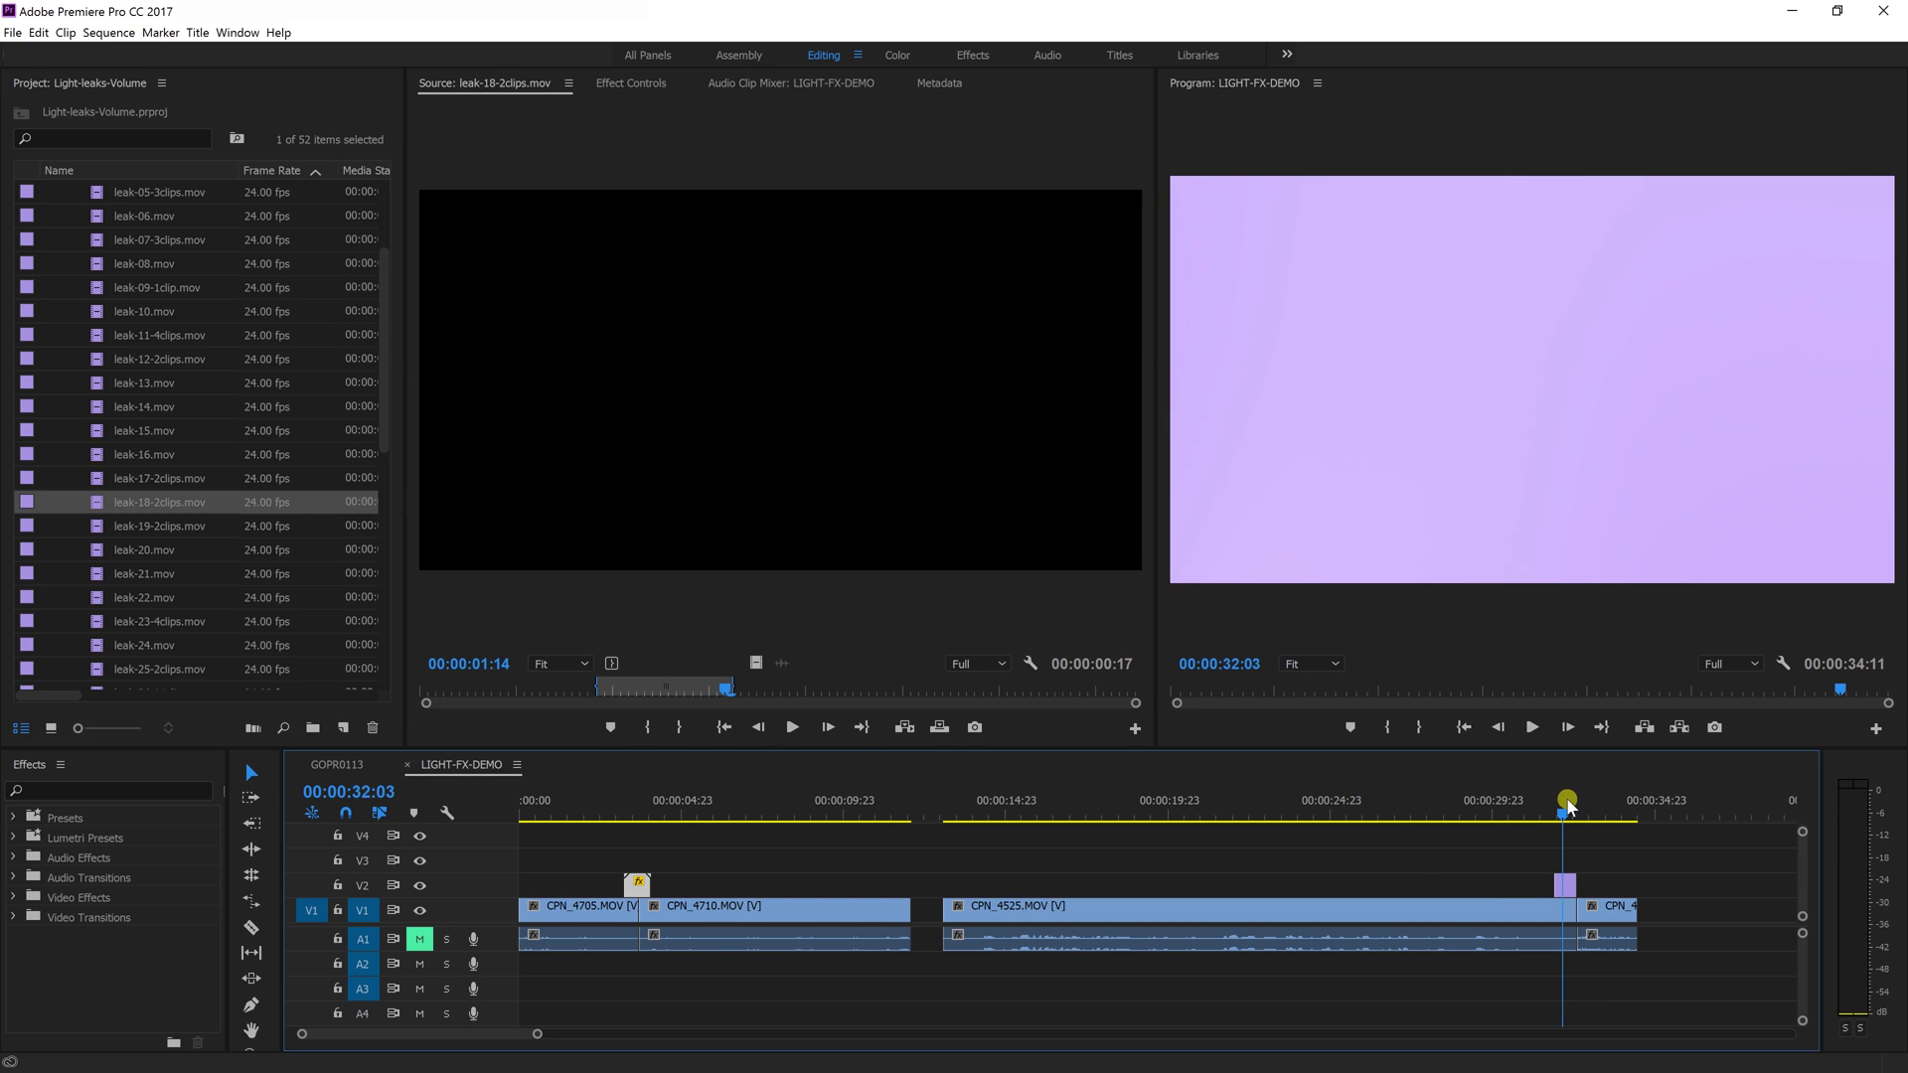
left_click(1567, 802)
mouse_move(1561, 885)
left_mouse_down()
mouse_move(1588, 893)
mouse_move(1552, 879)
mouse_move(1568, 879)
left_mouse_up()
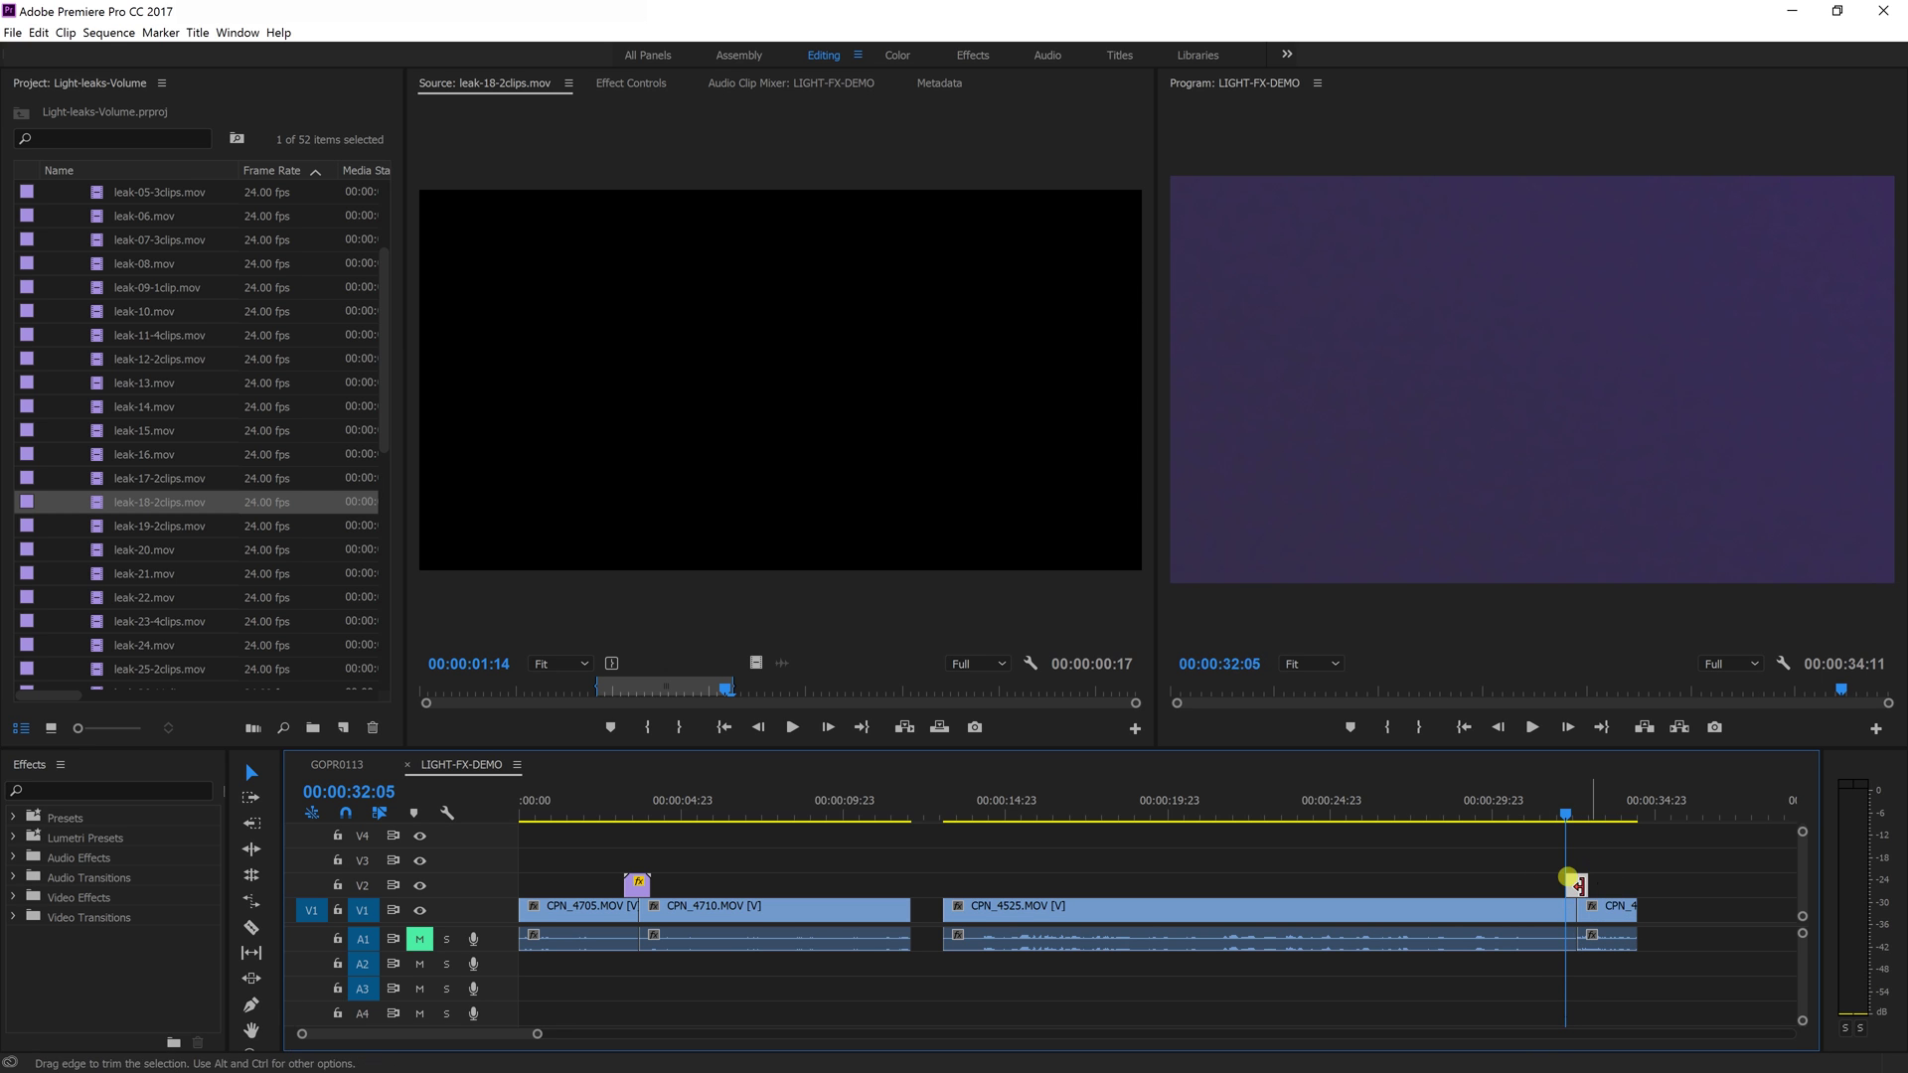
Step: Set the blend mode of the leak-18-2clips.mov clip on V2 to Screen
left_click(607, 86)
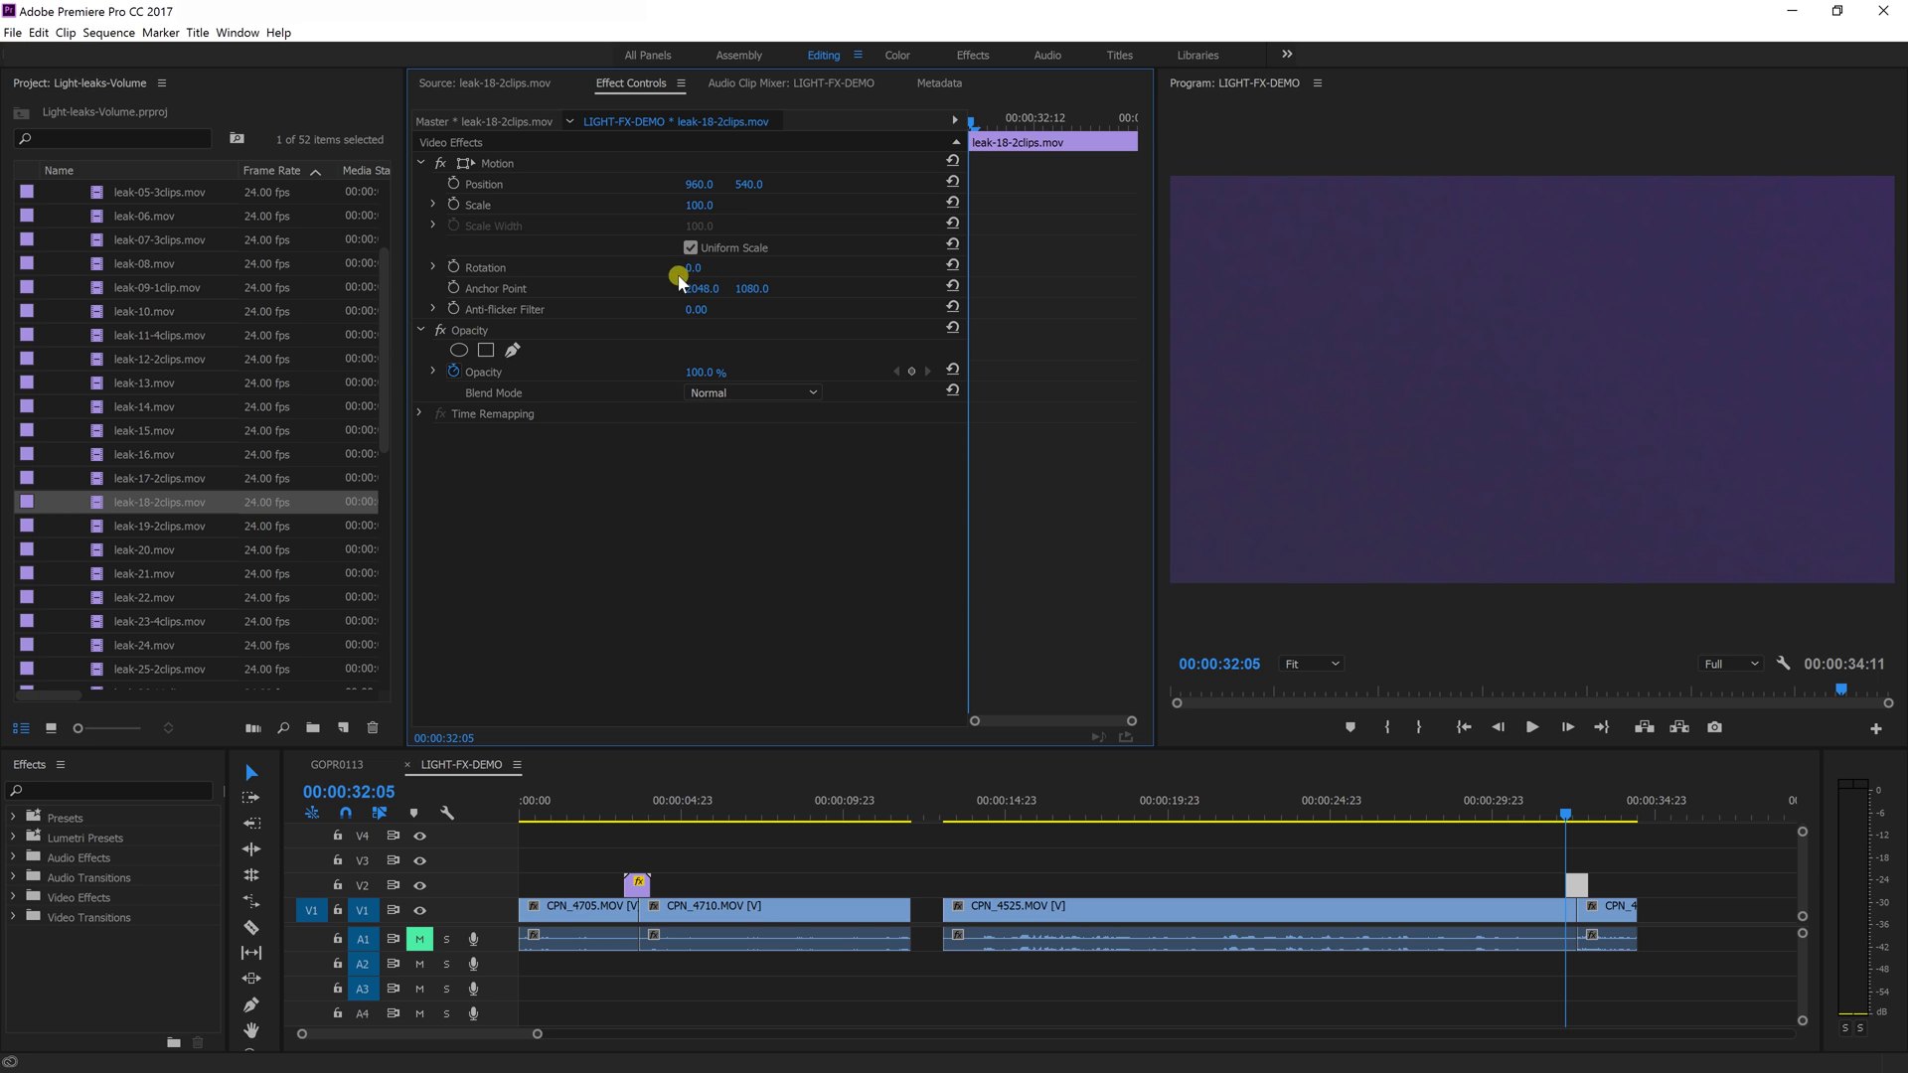
left_click(733, 393)
left_click(754, 570)
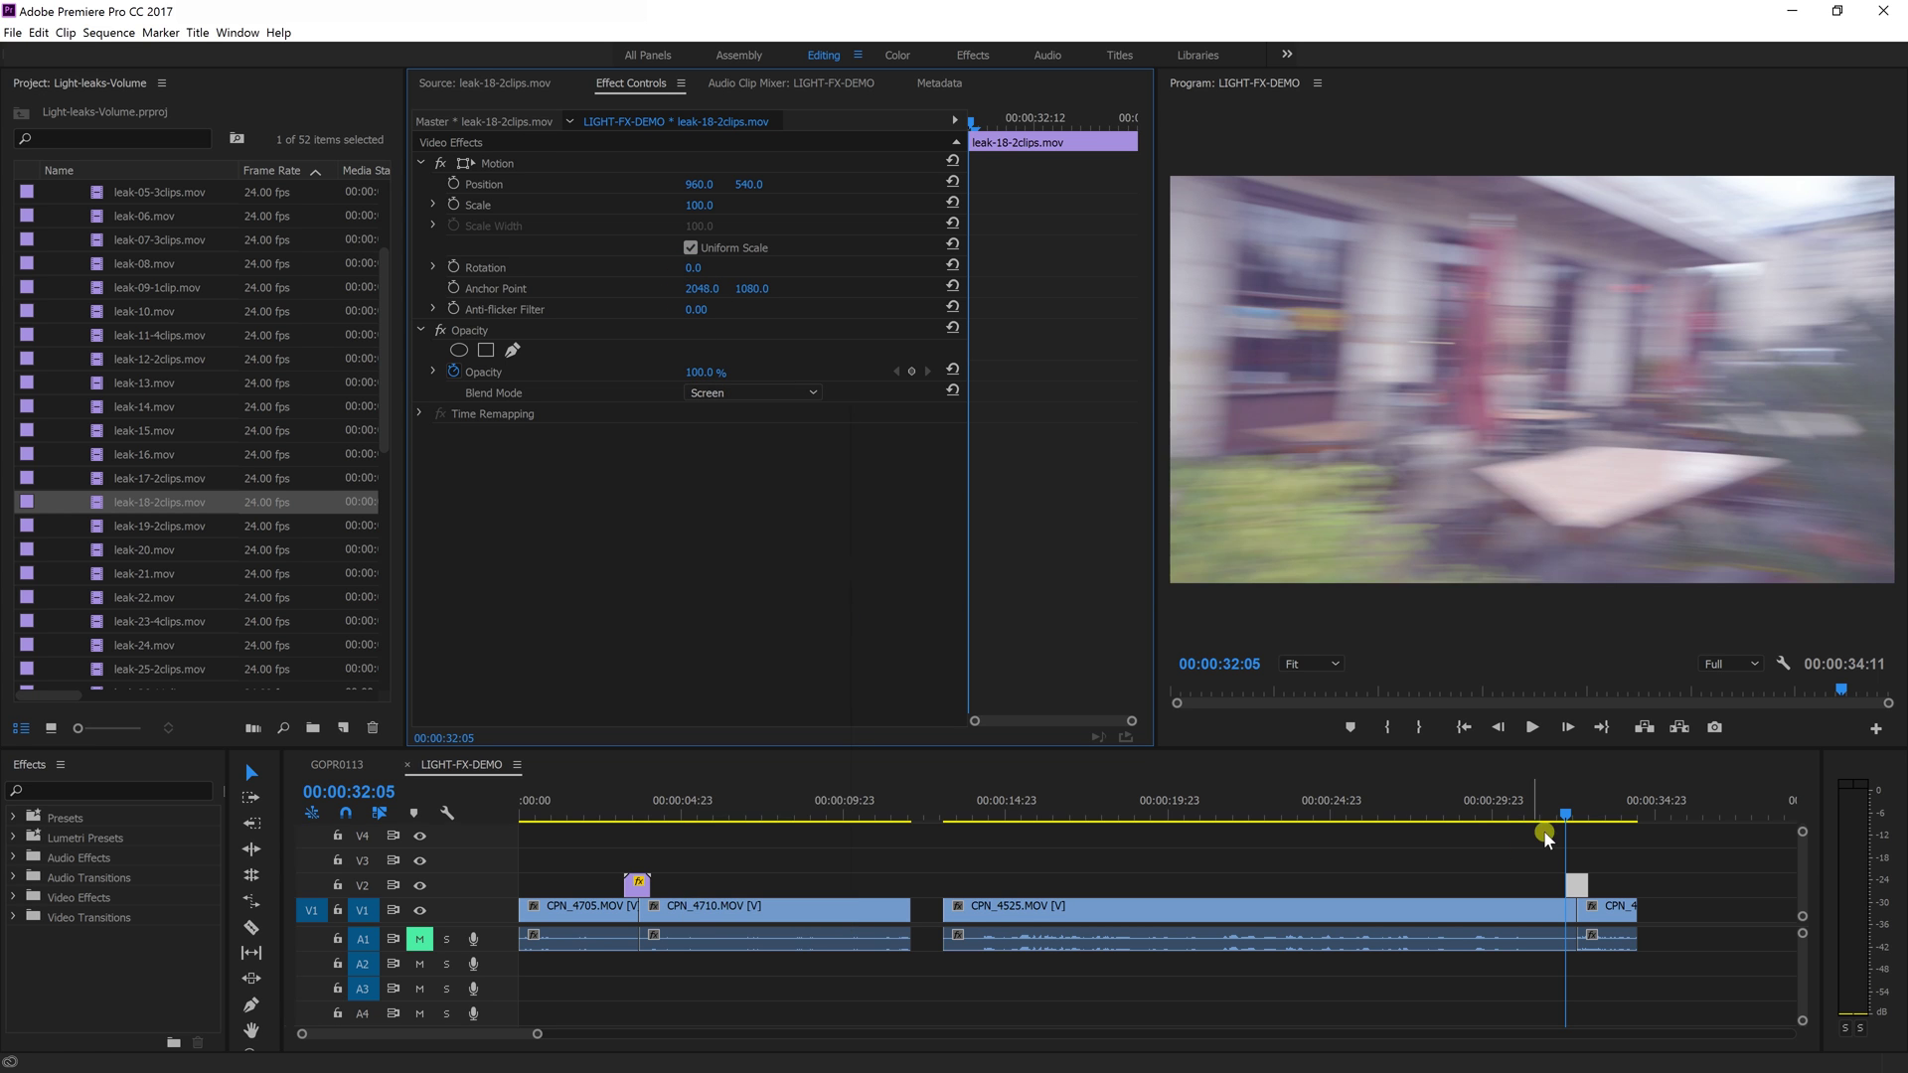
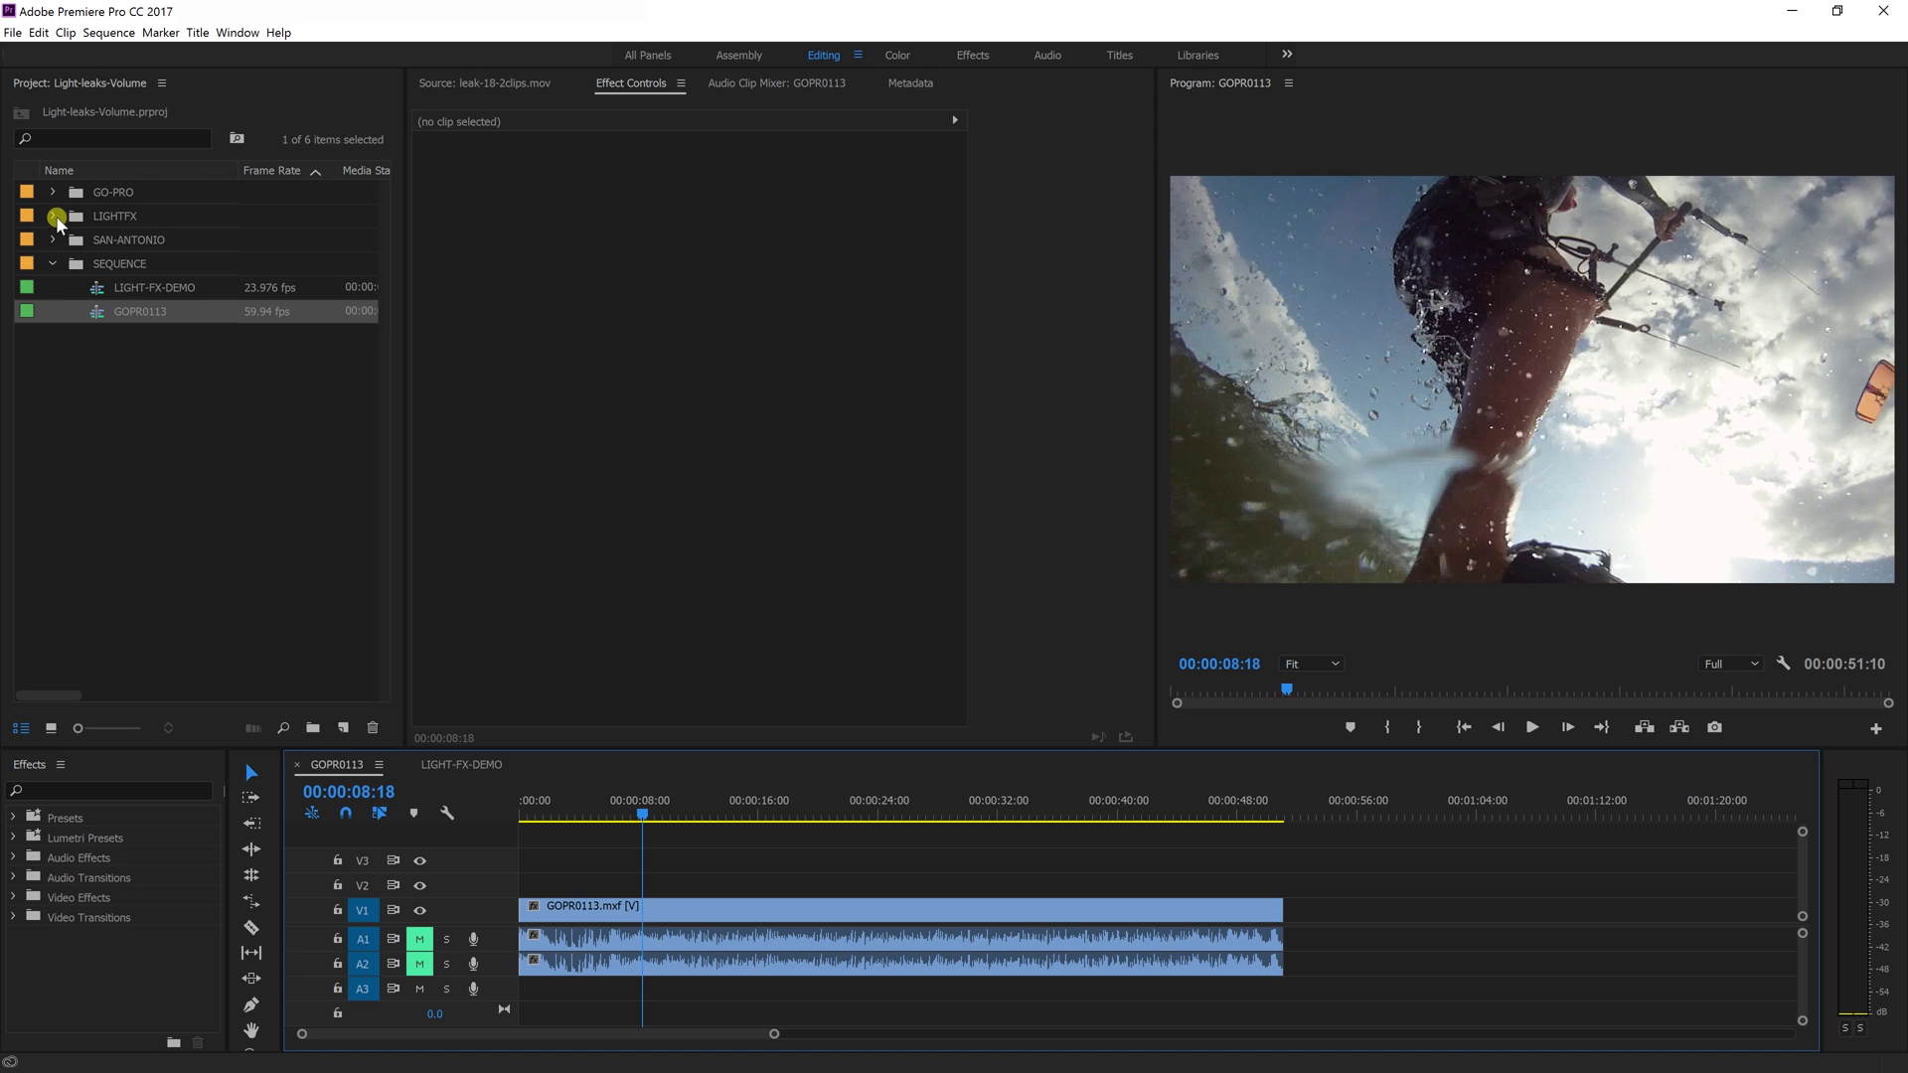
Step: Preview leak-04.mov from the LIGHTFX bin in the Source monitor and place it on V2 of GOPR0113 at 00:00:08:18
left_click(54, 216)
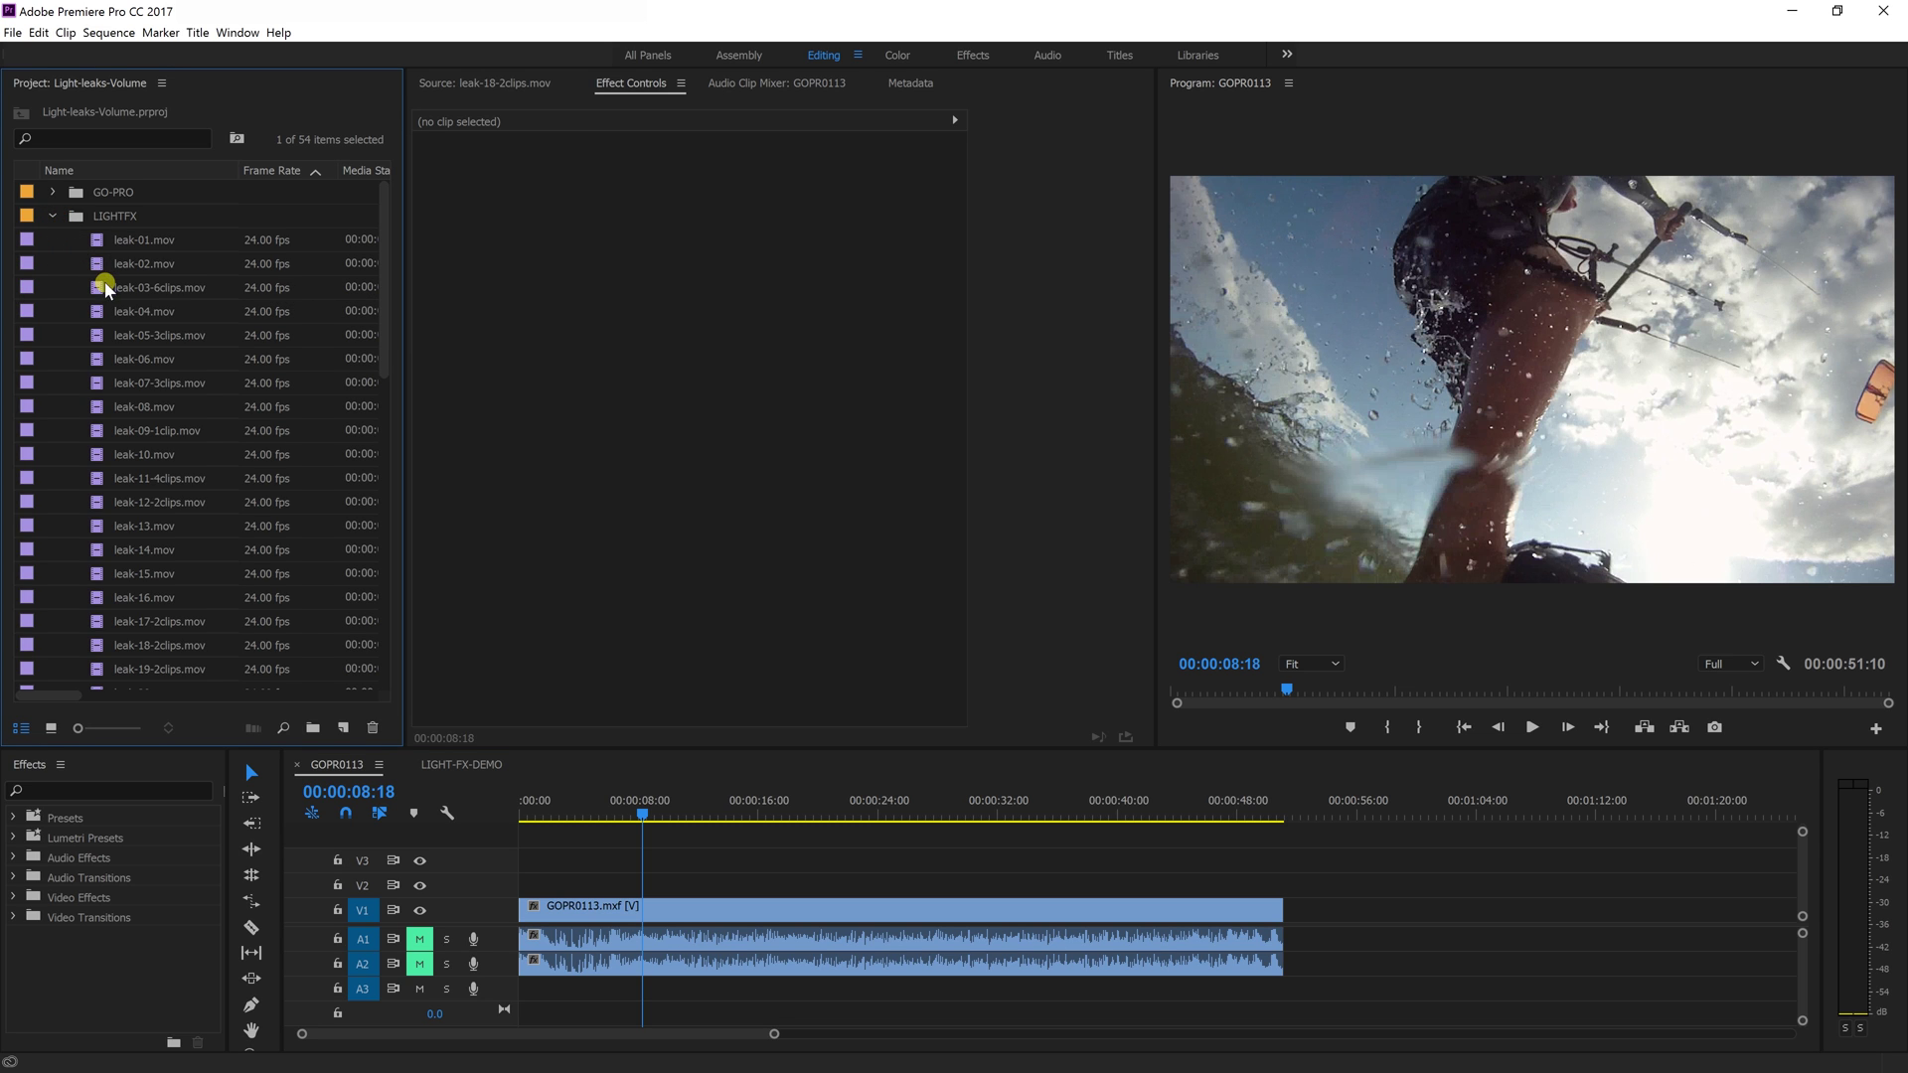
double_click(139, 316)
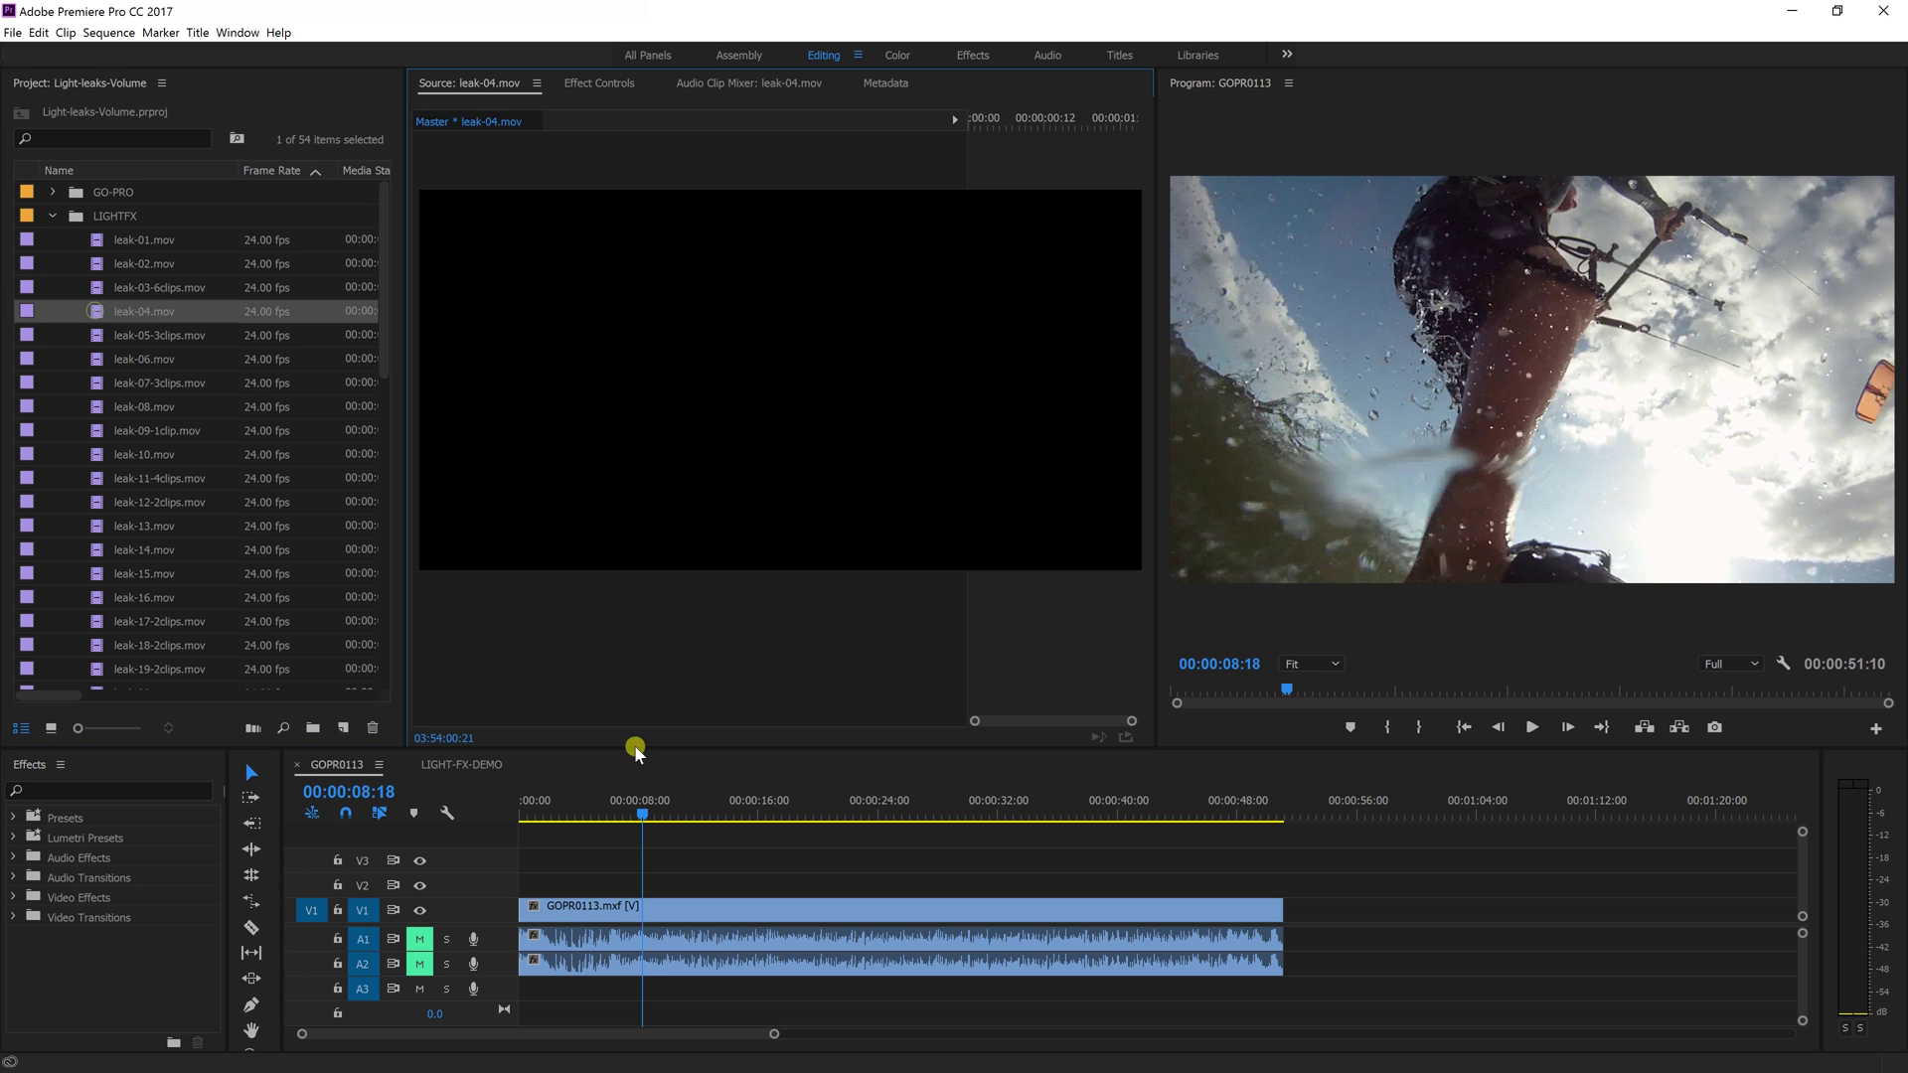
left_click_drag(475, 707, 658, 727)
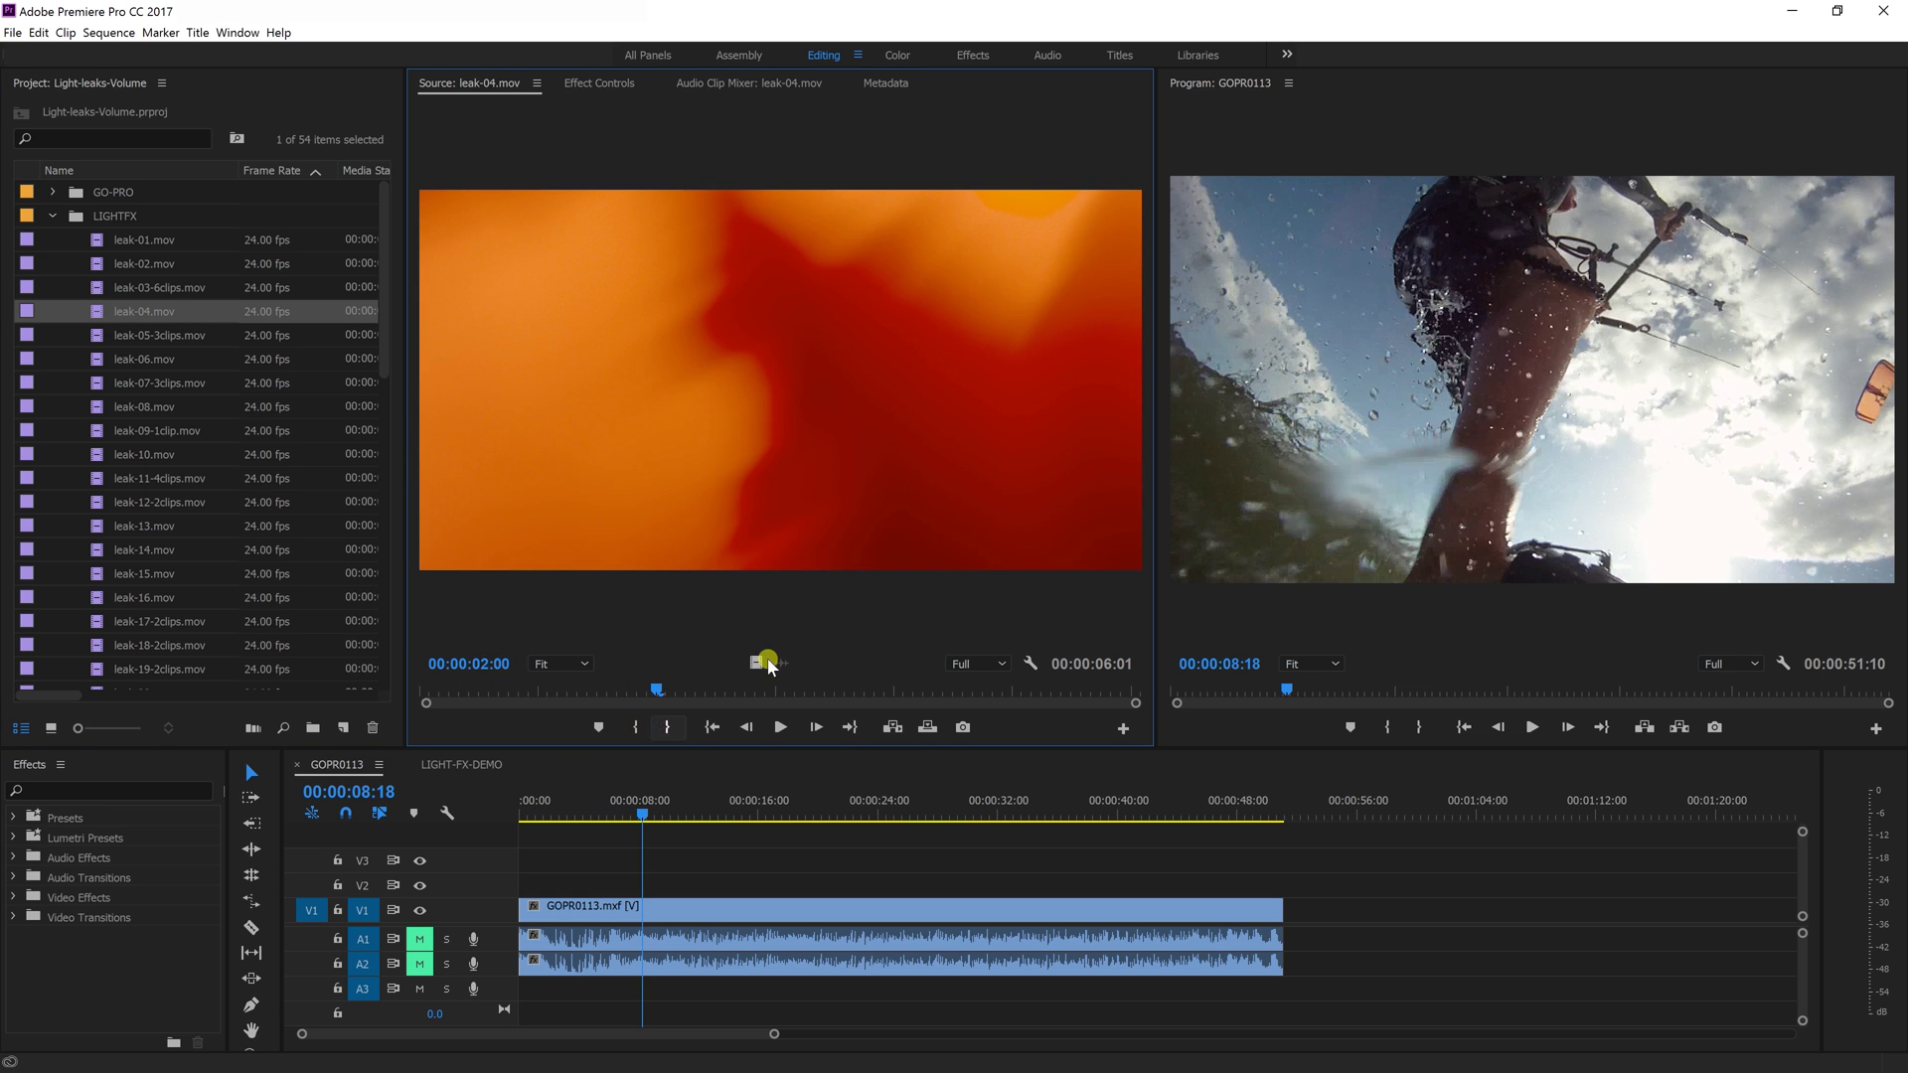
left_click_drag(831, 637, 671, 877)
Step: Set the blend mode of the leak-04.mov clip on V2 to Screen and scrub the playhead over it to check the blend
left_click(596, 83)
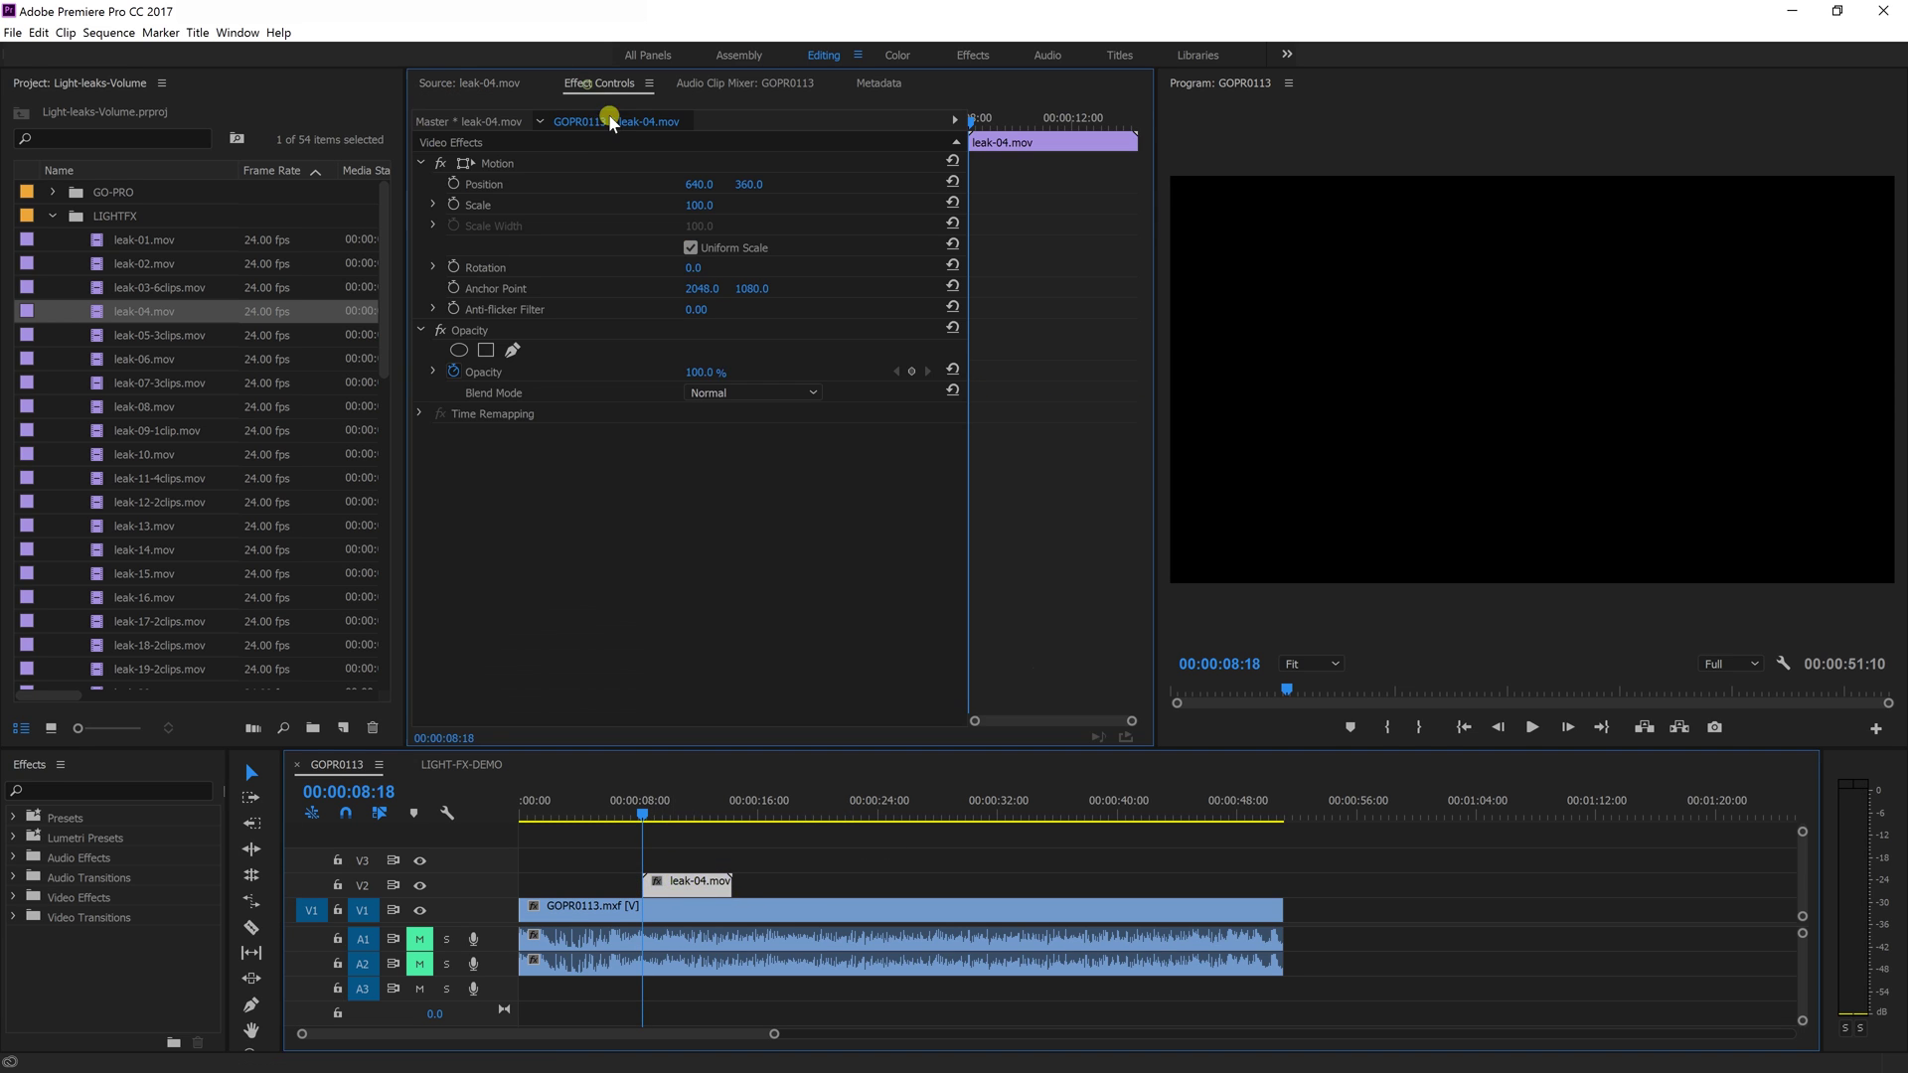
left_click(708, 372)
left_click(725, 392)
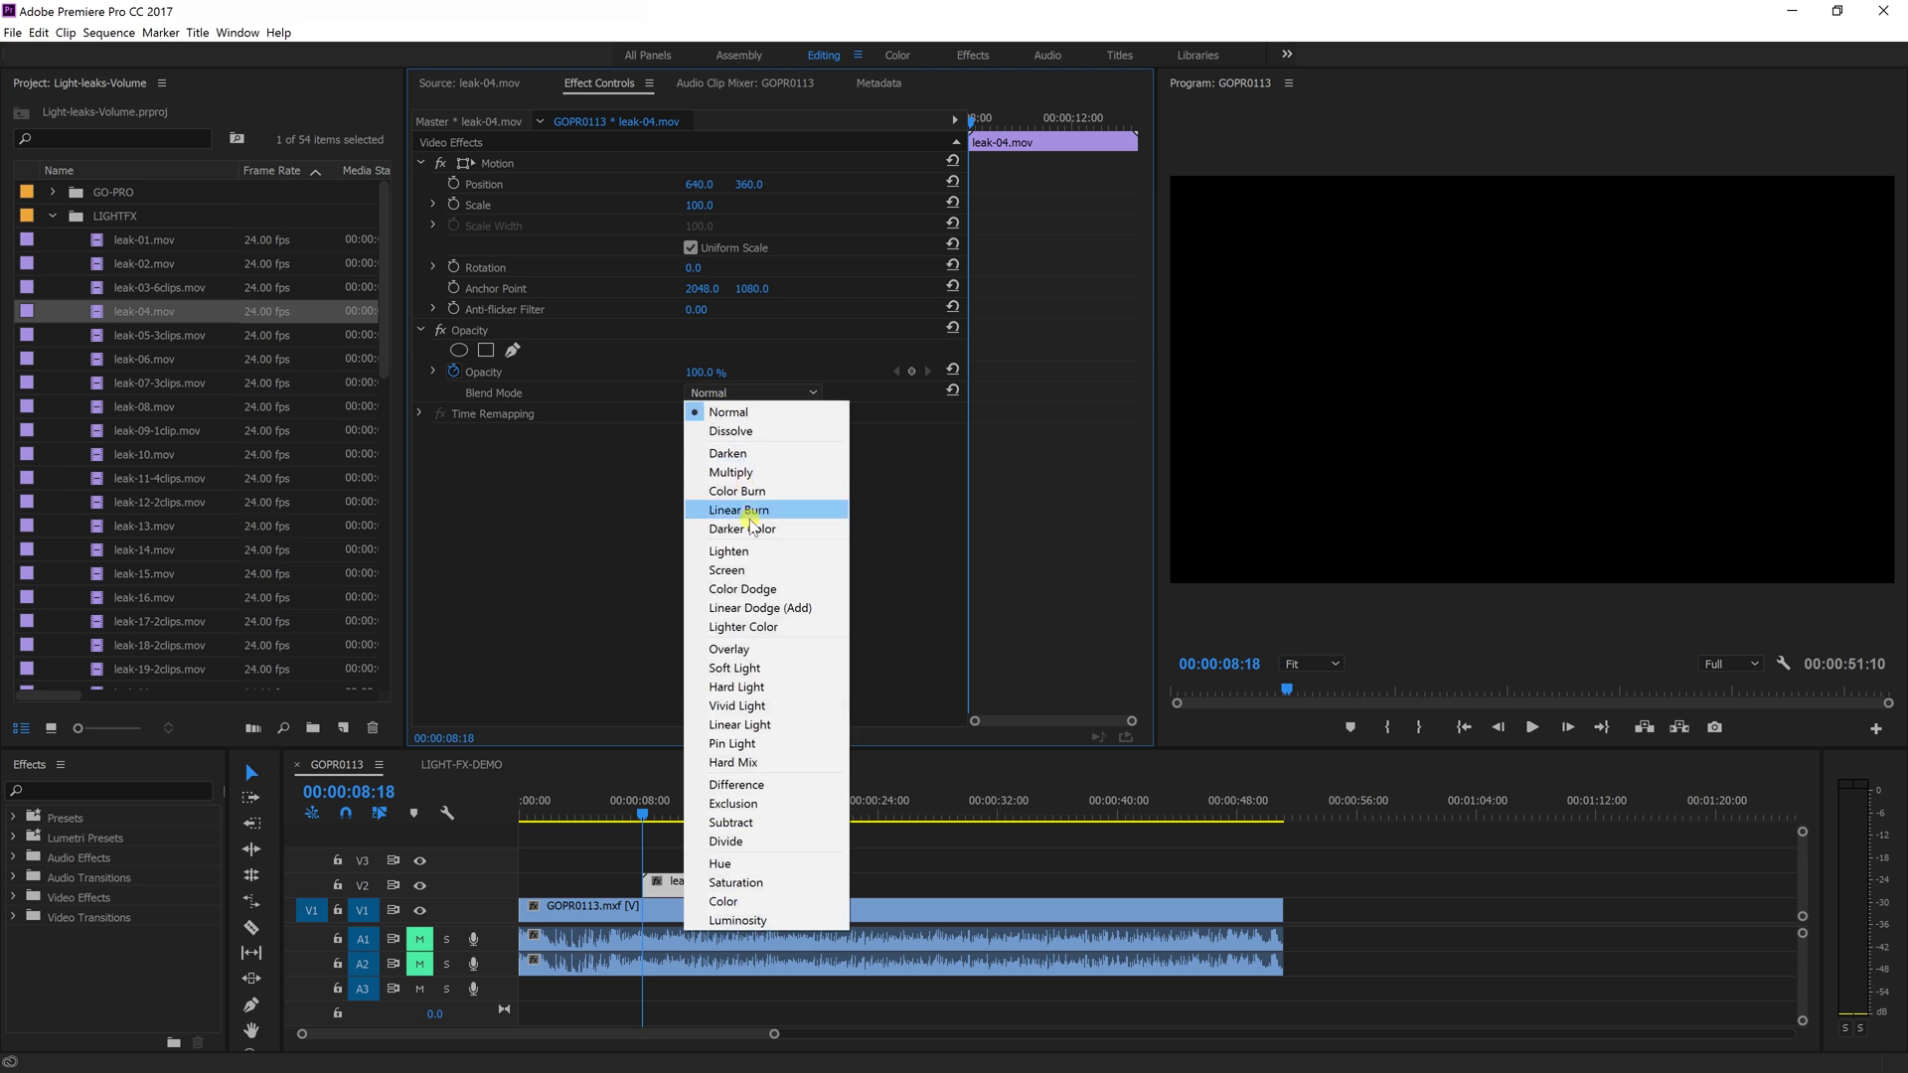
left_click(729, 570)
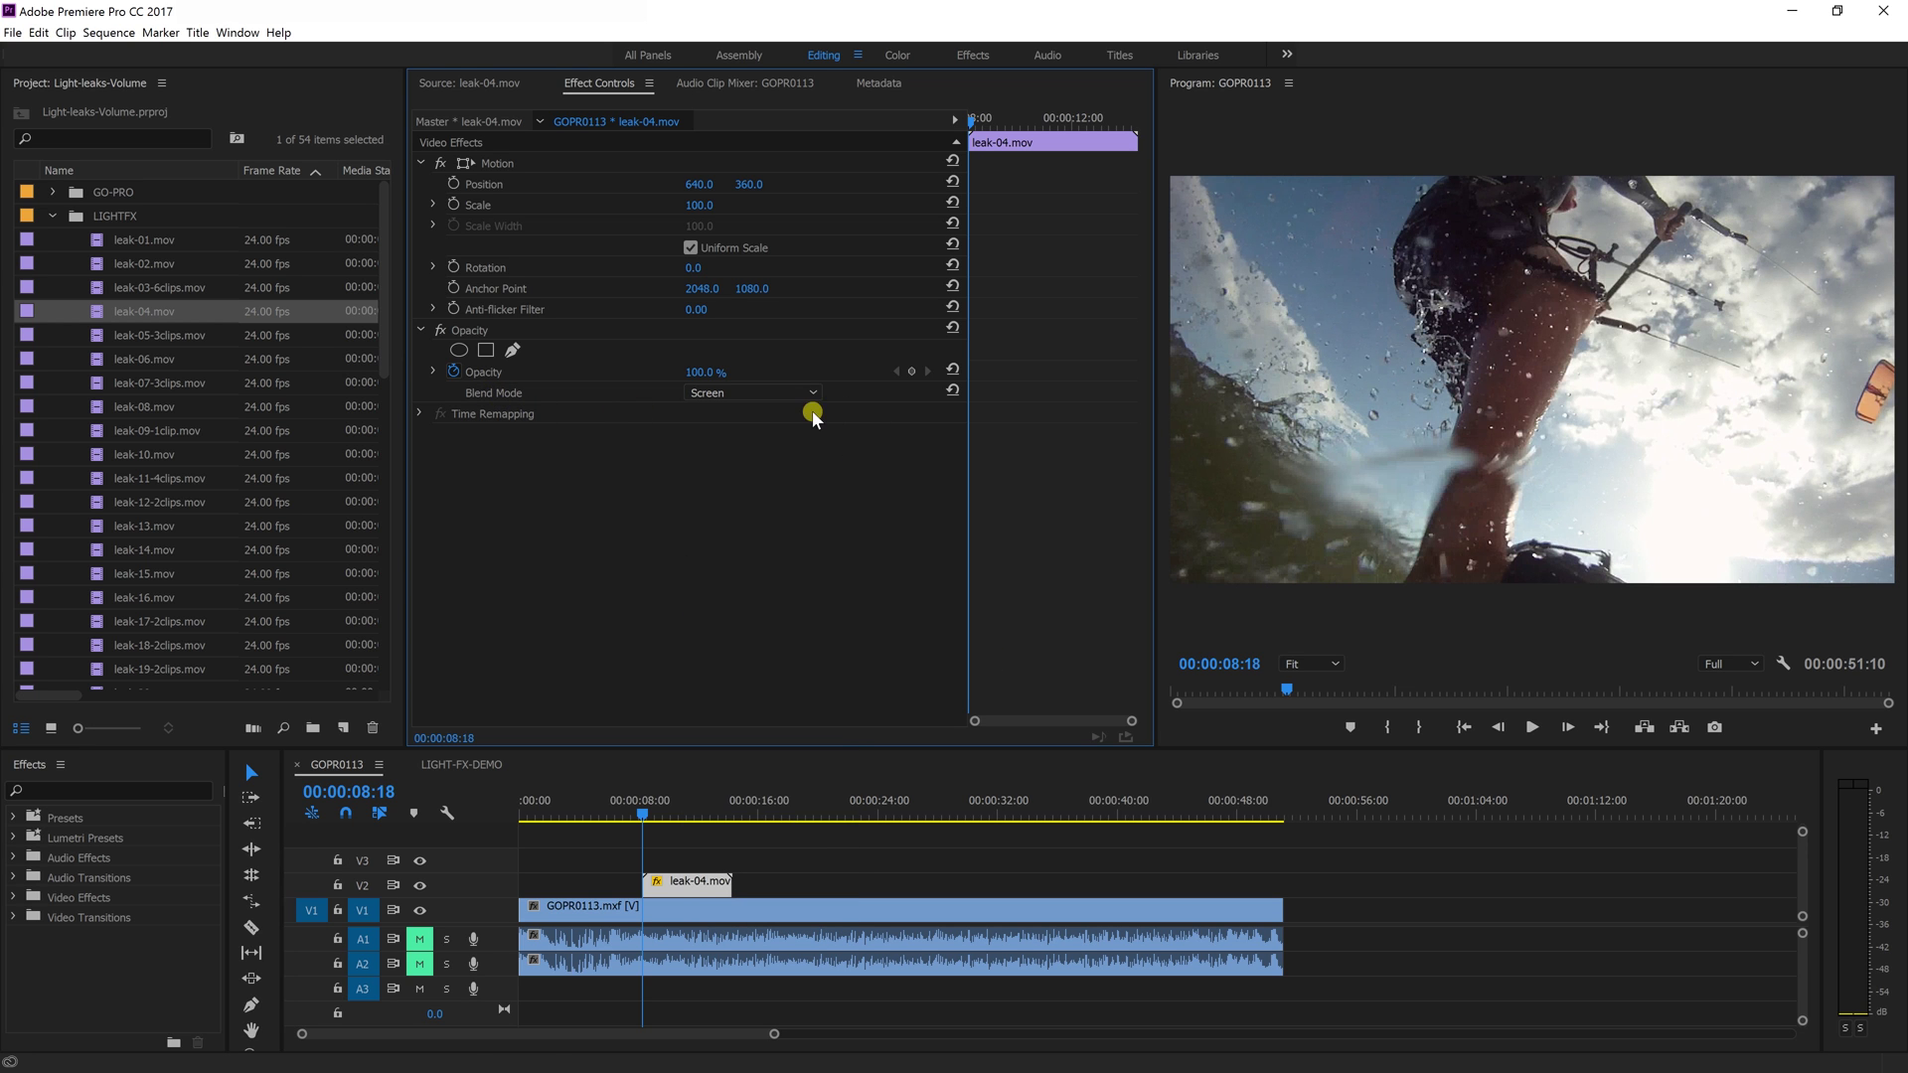
left_click(648, 818)
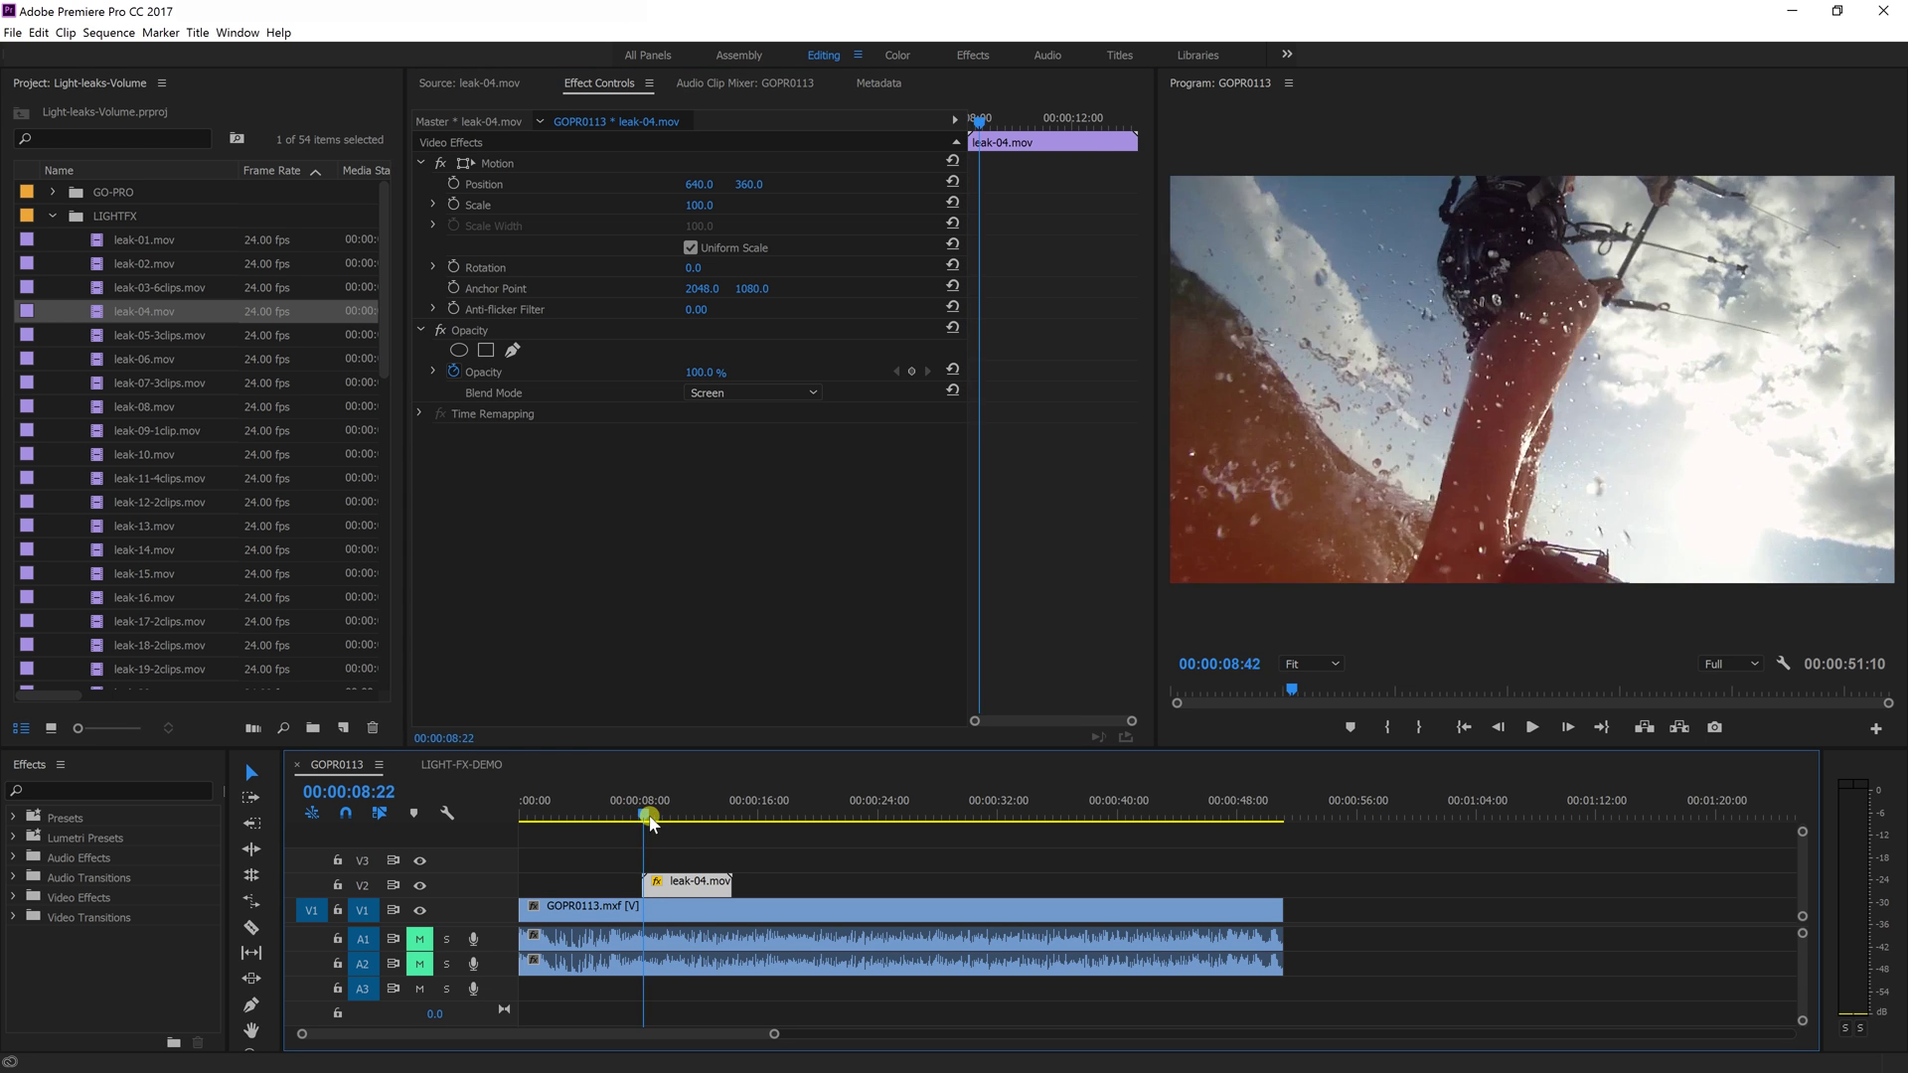
left_click_drag(651, 820, 613, 803)
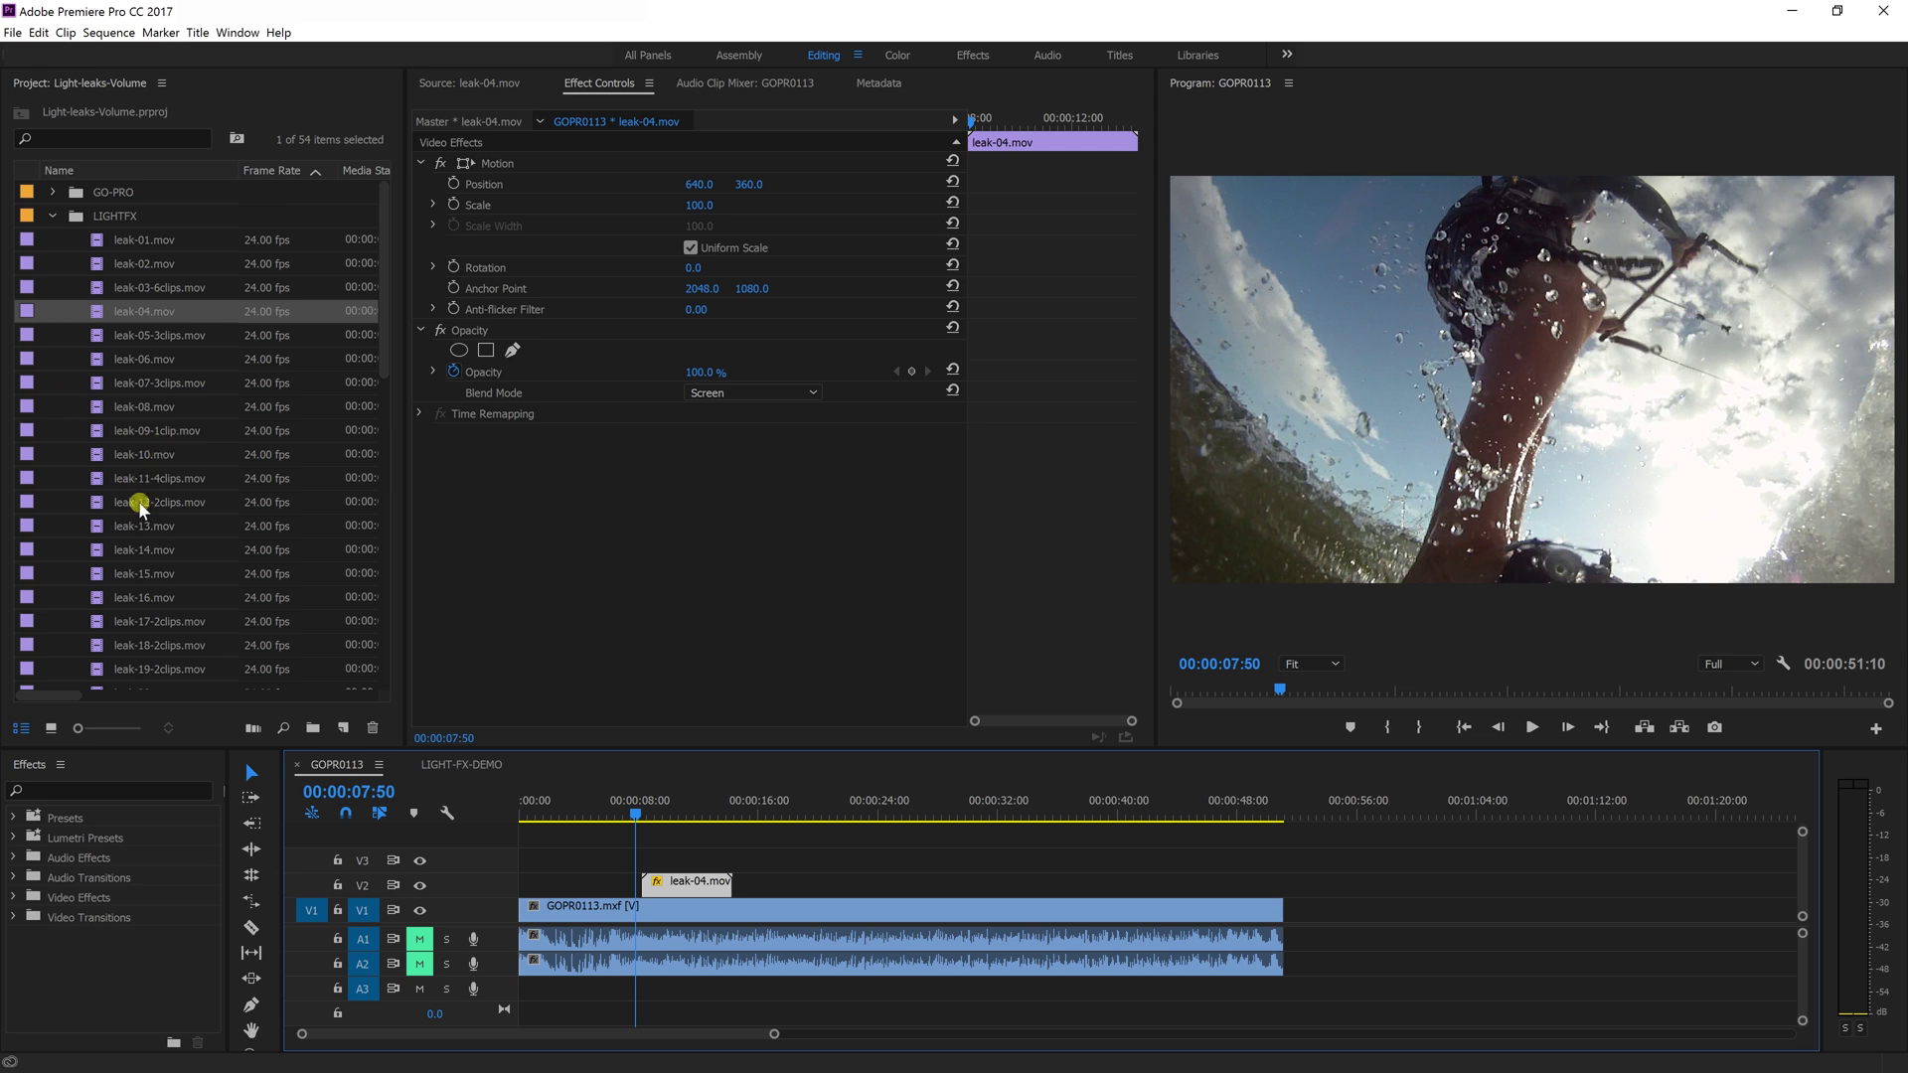
Step: Preview leak-28-17clips.mov in the Source monitor and place it on V2 from 00:00:18:27, ending together with GOPR0113.mxf
double_click(151, 622)
scroll(109, 587, "down", 4)
left_click(121, 601)
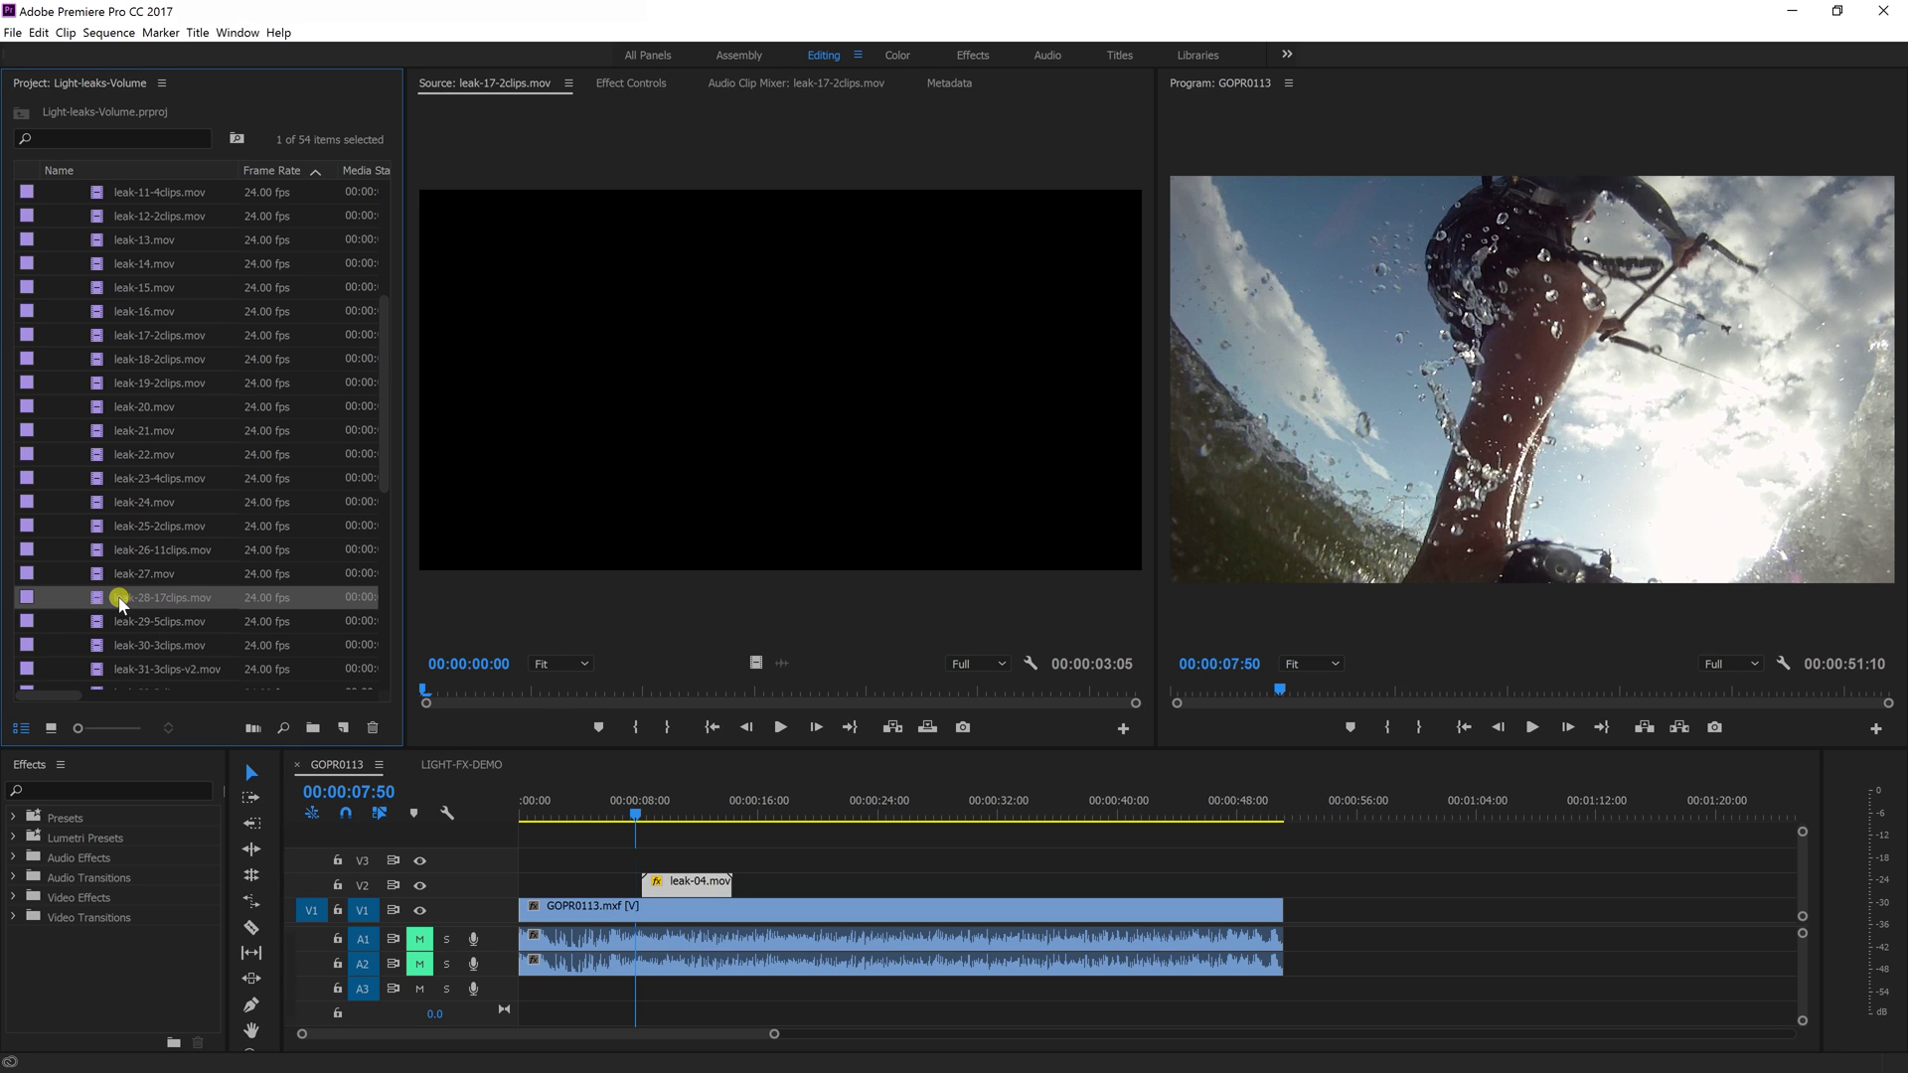
left_click_drag(121, 601, 622, 567)
left_click_drag(427, 693, 587, 702)
left_click_drag(626, 442, 801, 887)
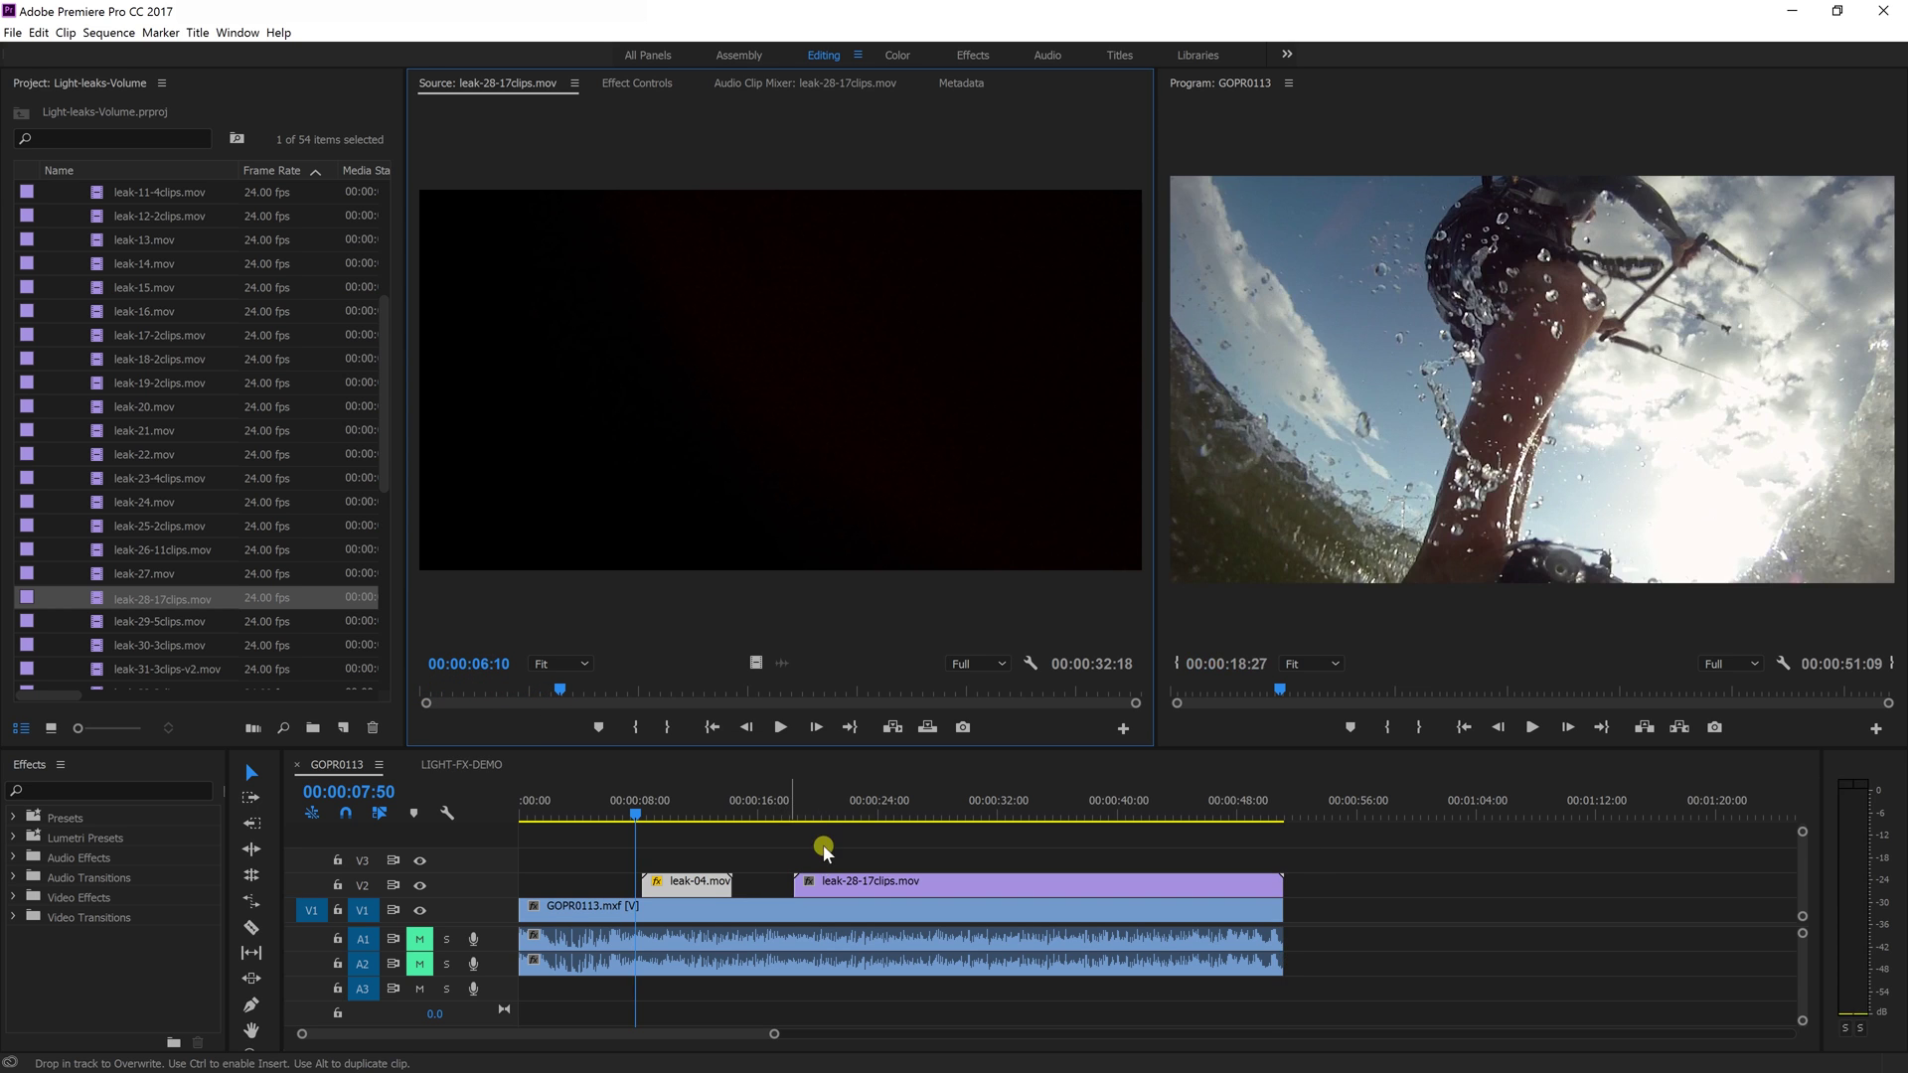
Step: Set the blend mode of the leak-28-17clips.mov clip on V2 to Screen and scrub through the clip to review it
left_click(648, 85)
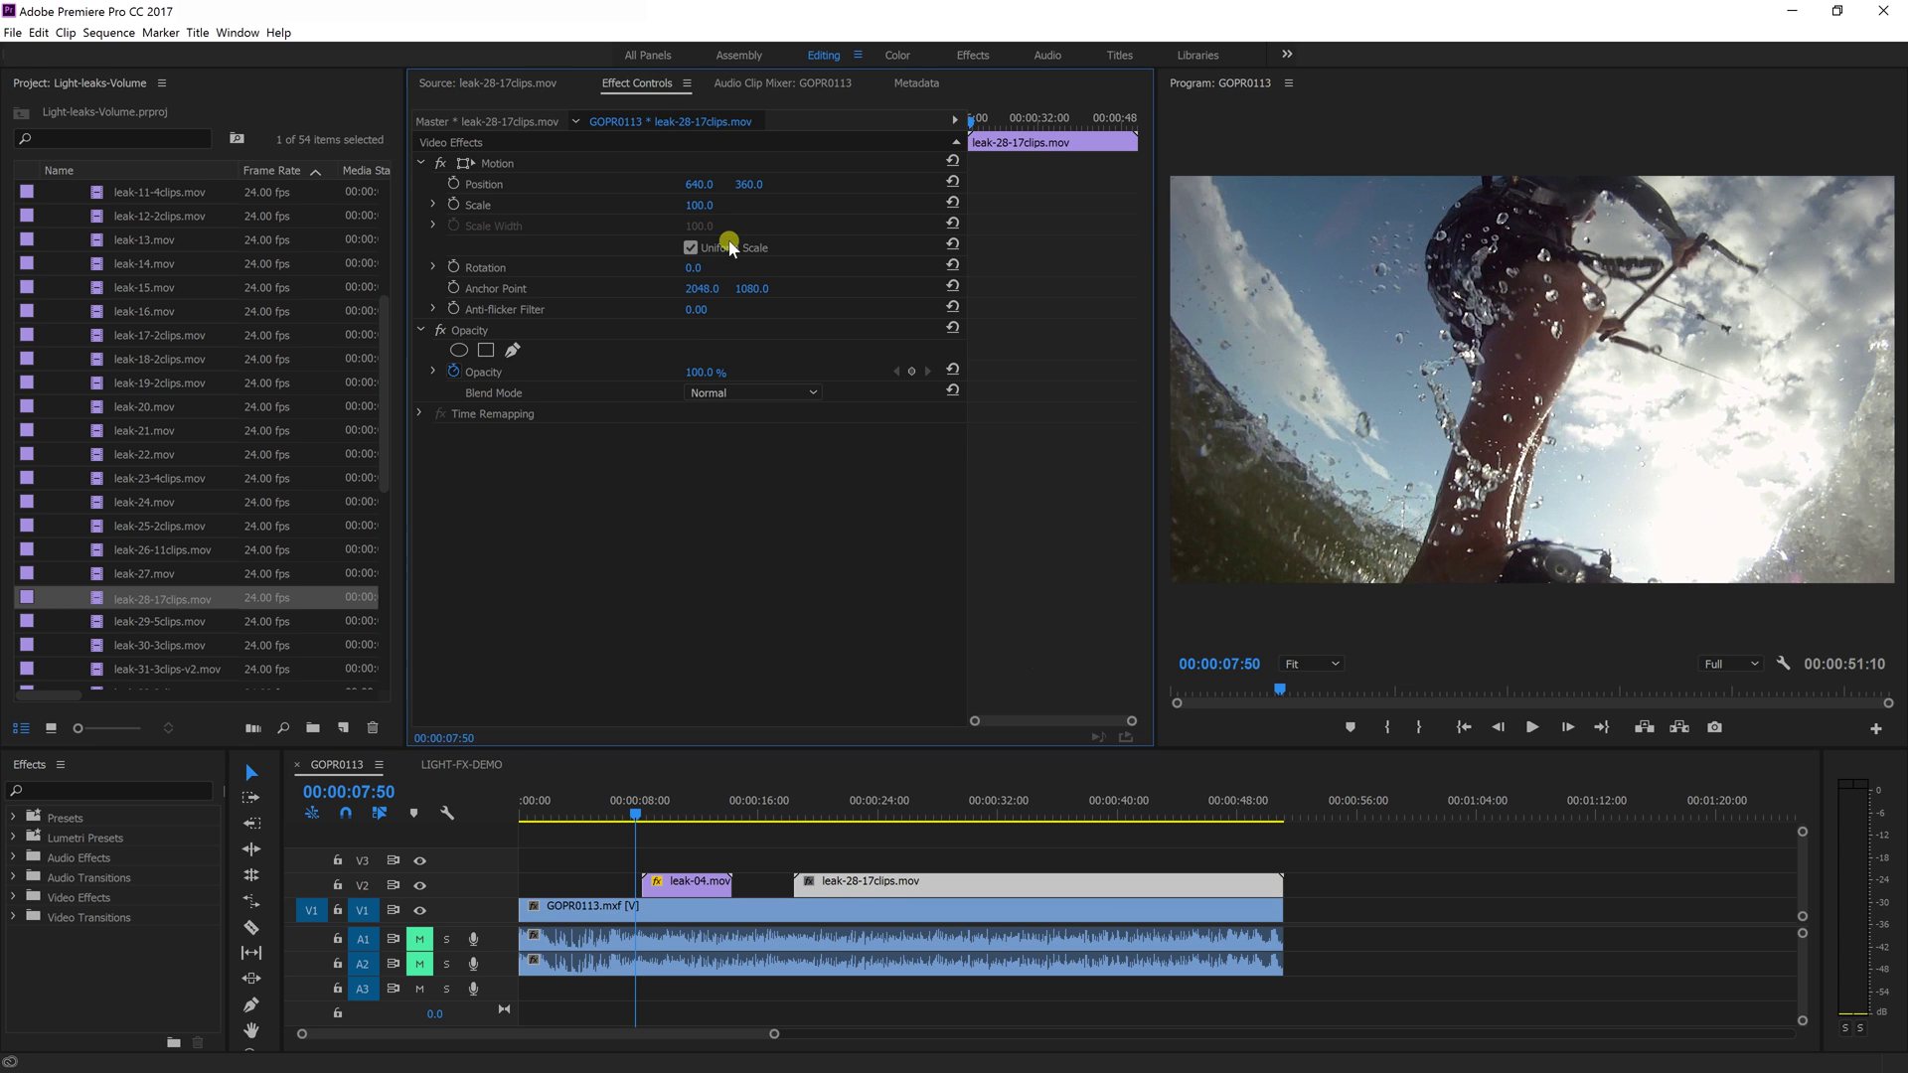
left_click(750, 394)
left_click(773, 571)
left_click_drag(899, 821, 1180, 877)
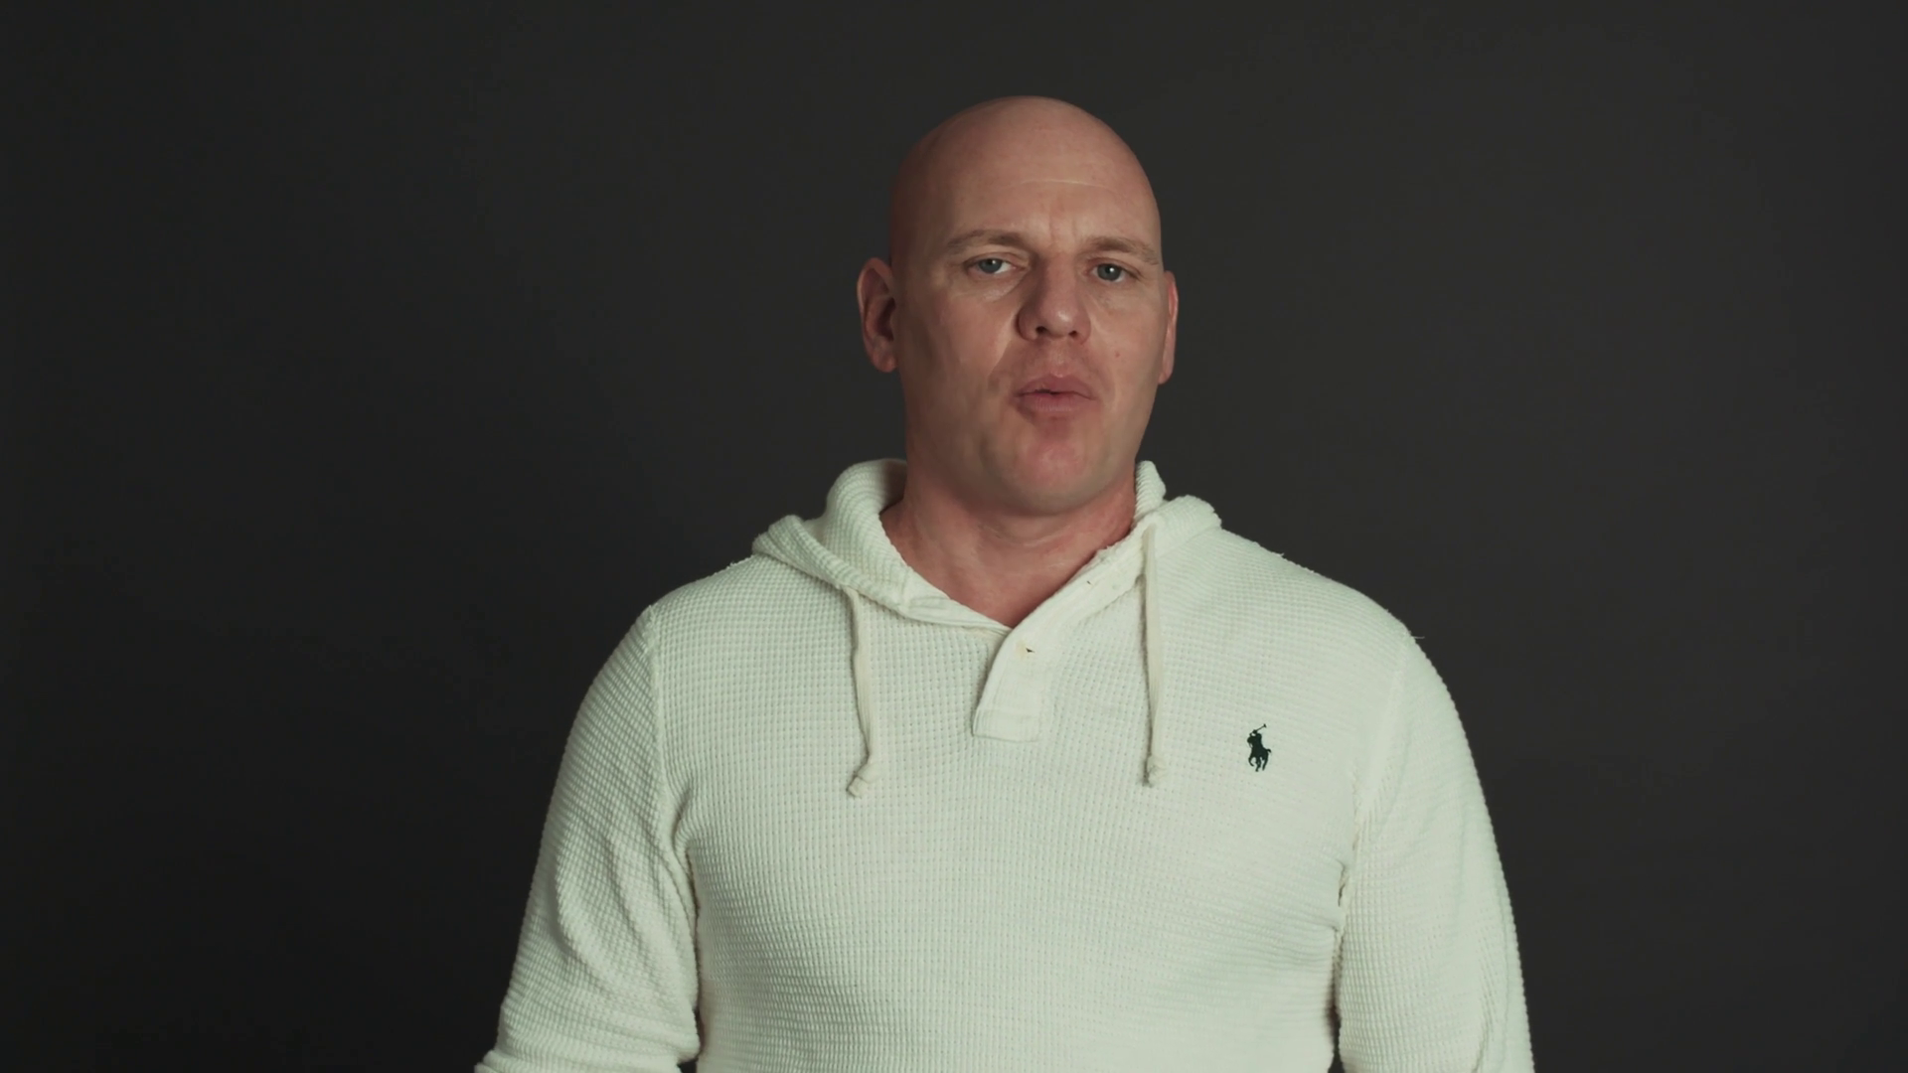